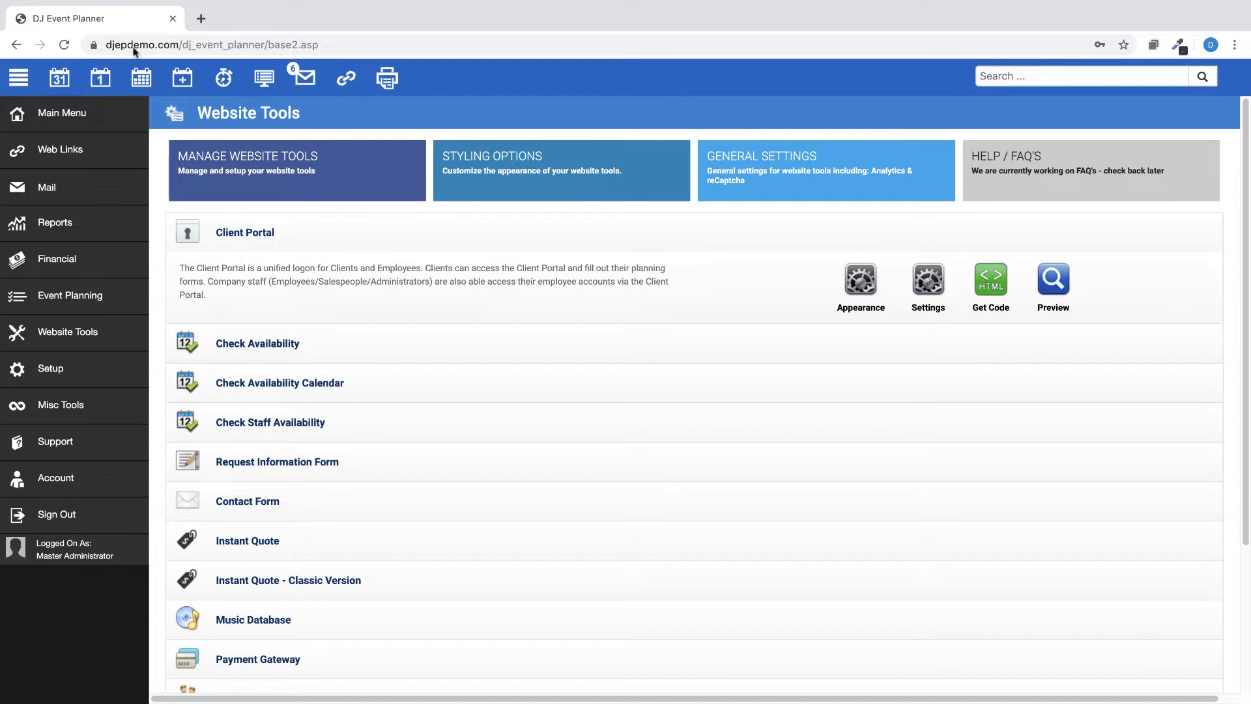
# Grant the third listed employee-level staff member the Add Vendors To Events permission and save the employee record.
pyautogui.click(77, 116)
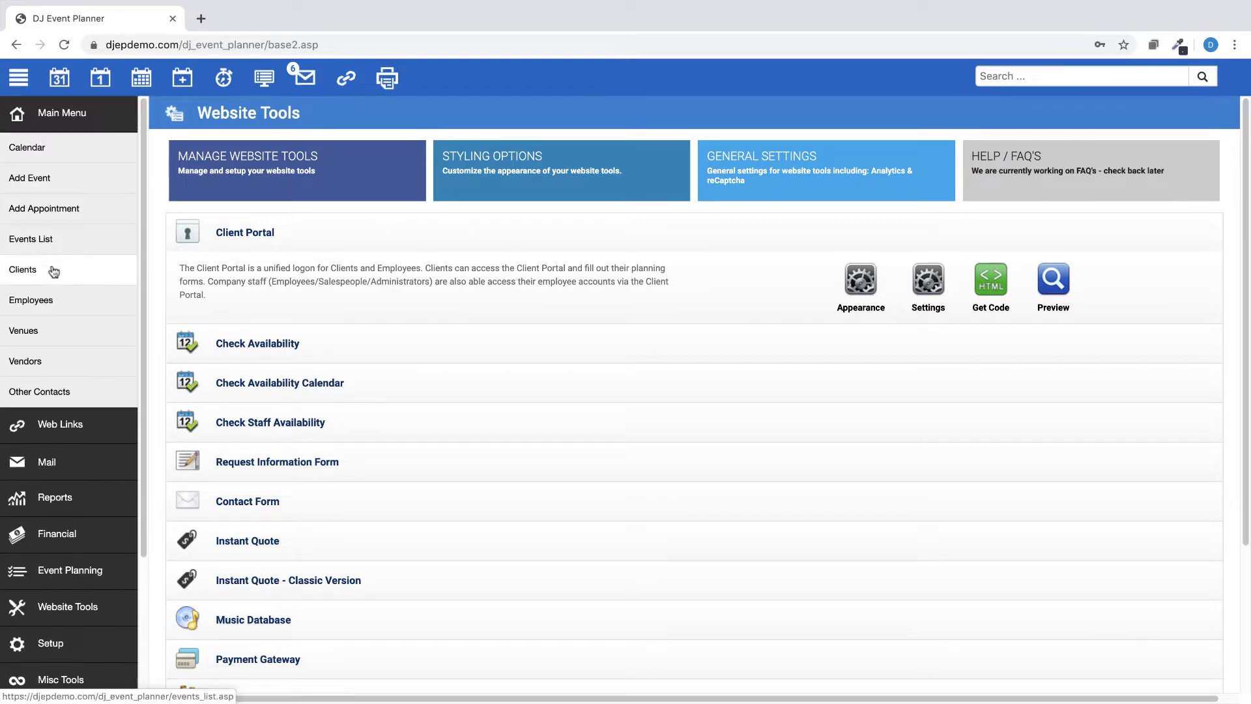
pyautogui.click(46, 304)
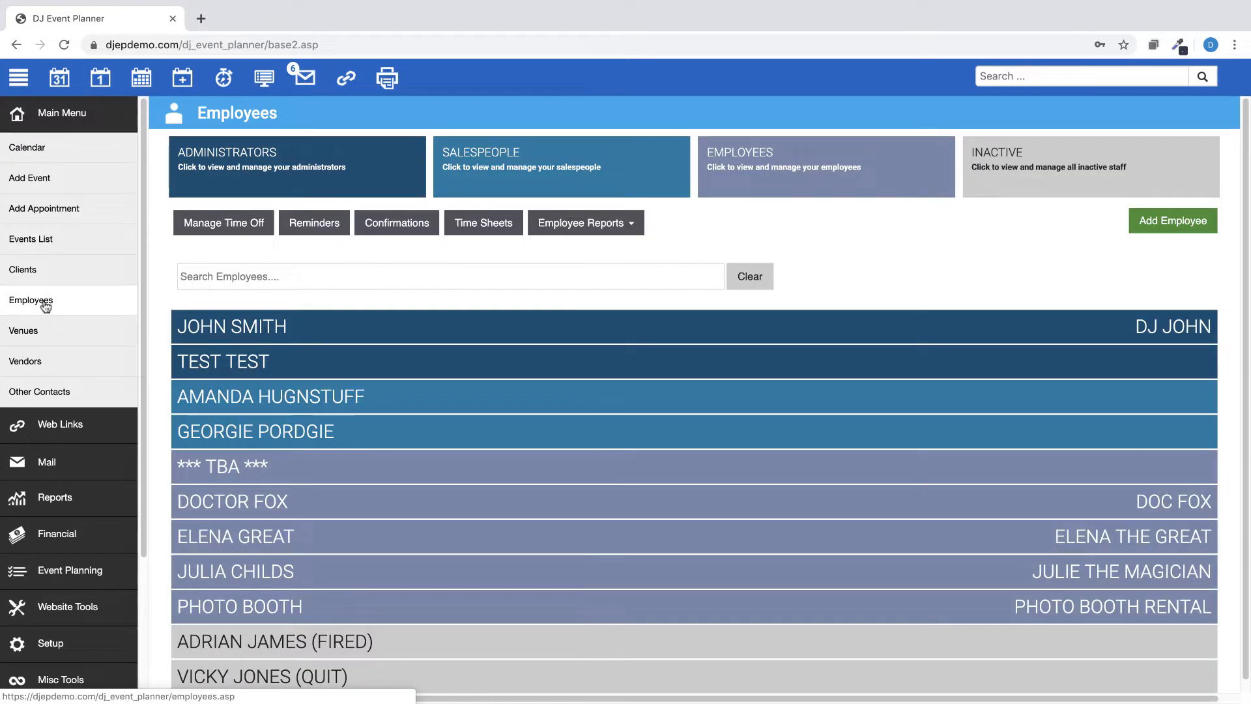
pyautogui.click(433, 541)
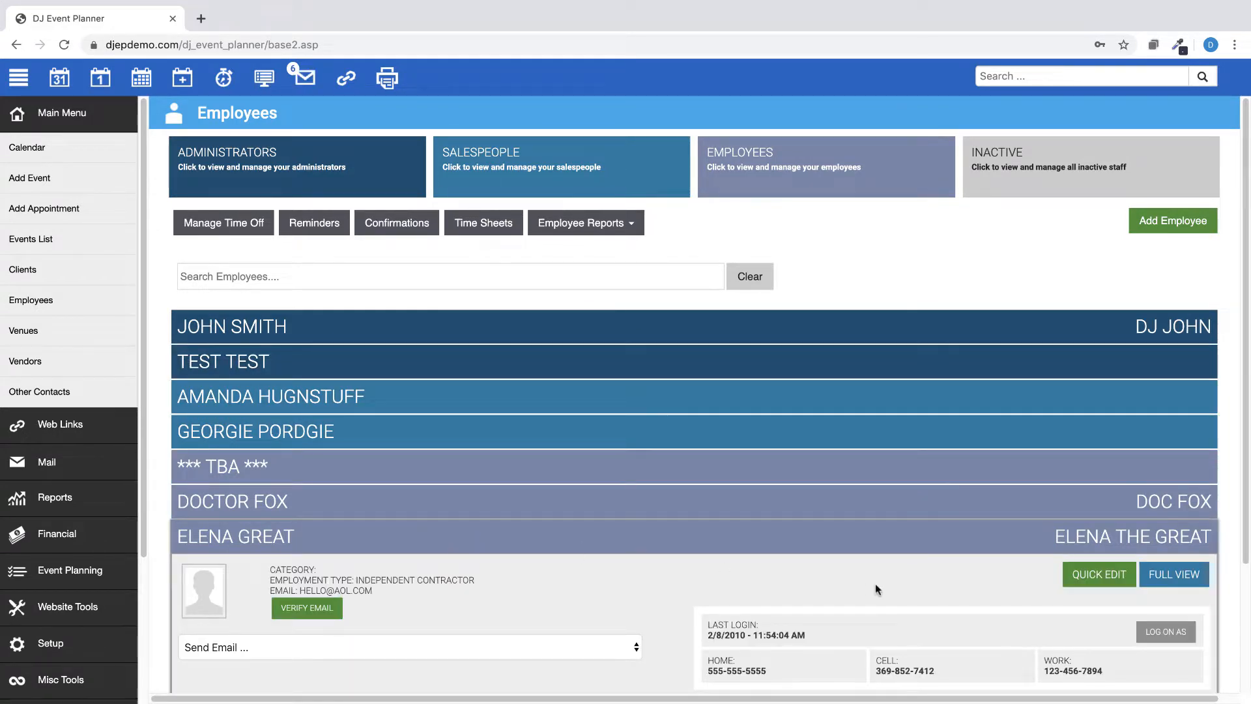
pyautogui.click(1091, 579)
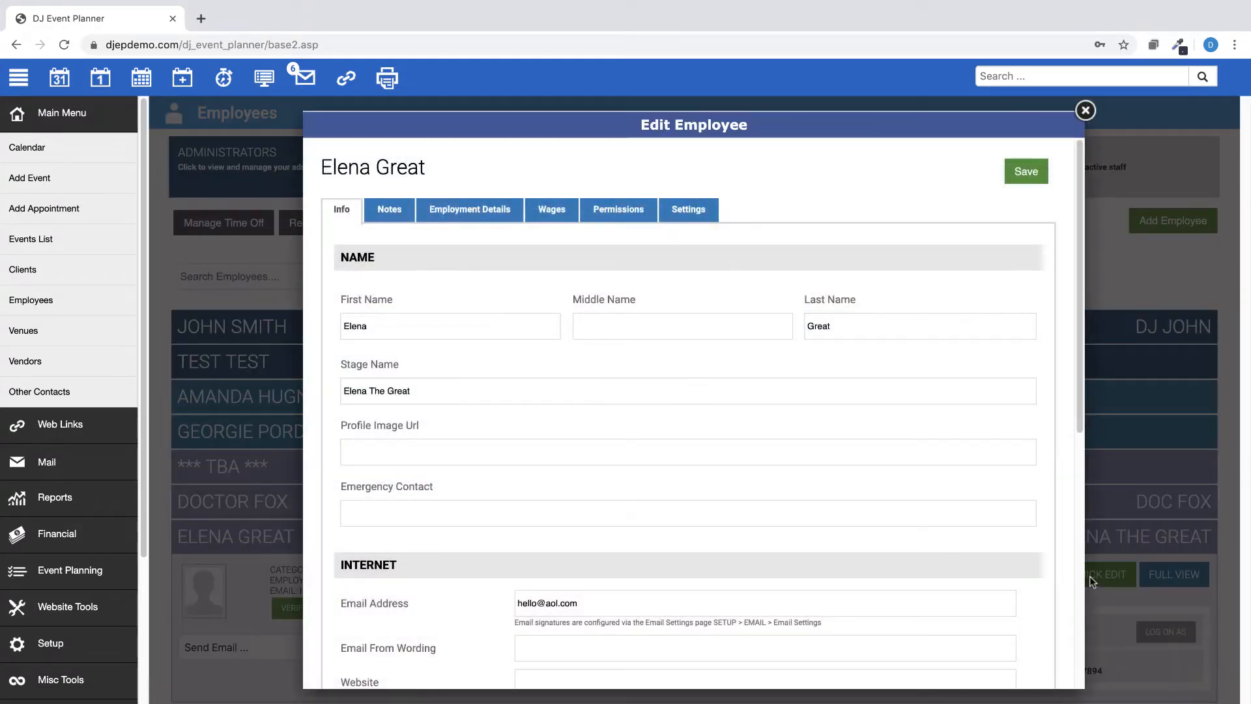
pyautogui.click(620, 209)
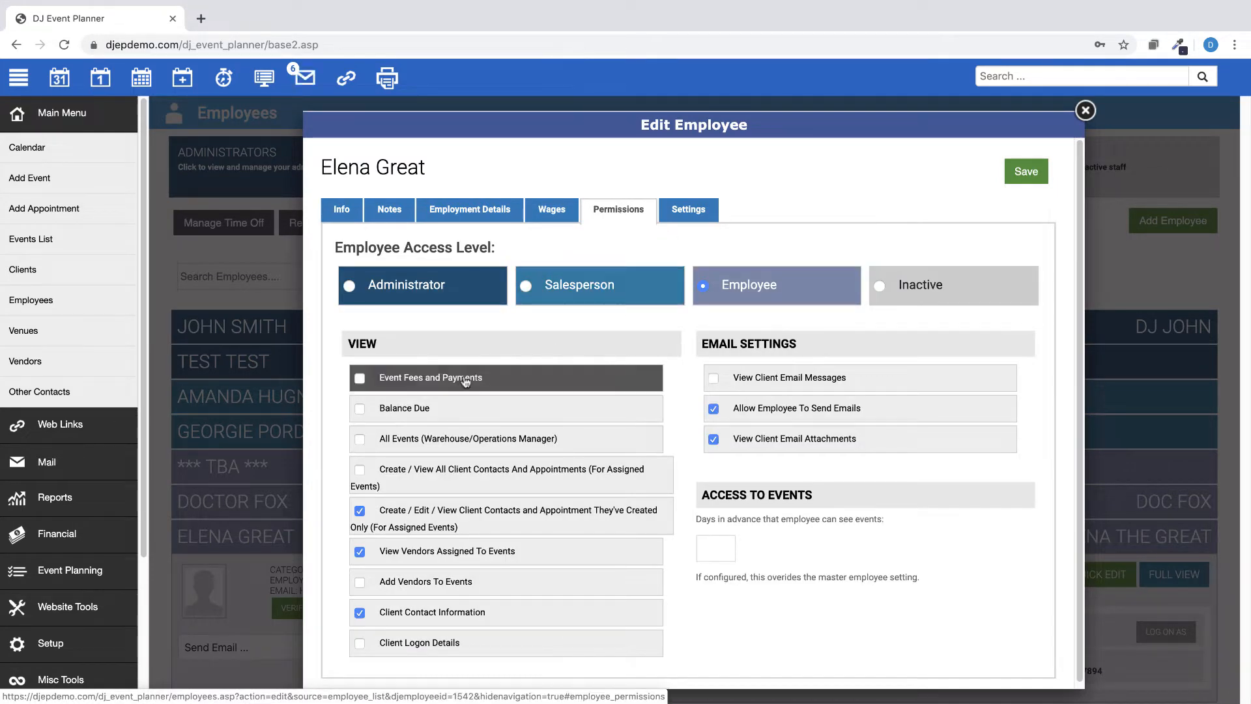
pyautogui.click(359, 583)
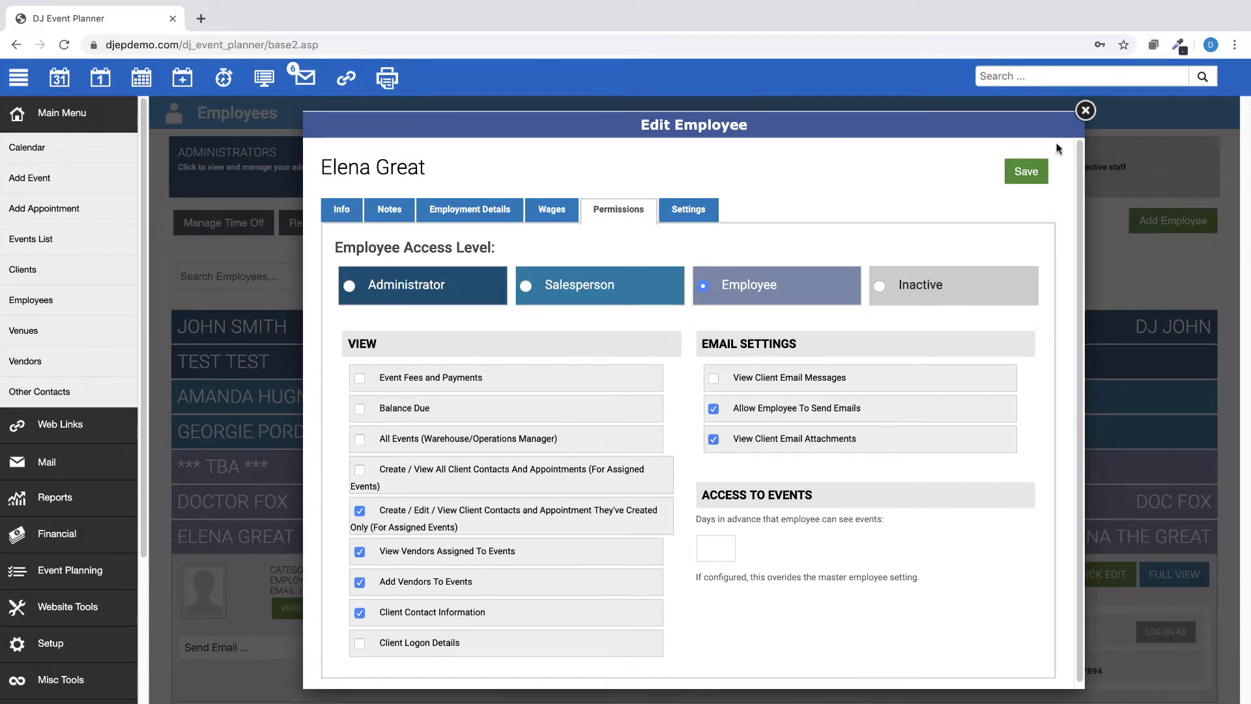
pyautogui.click(1028, 172)
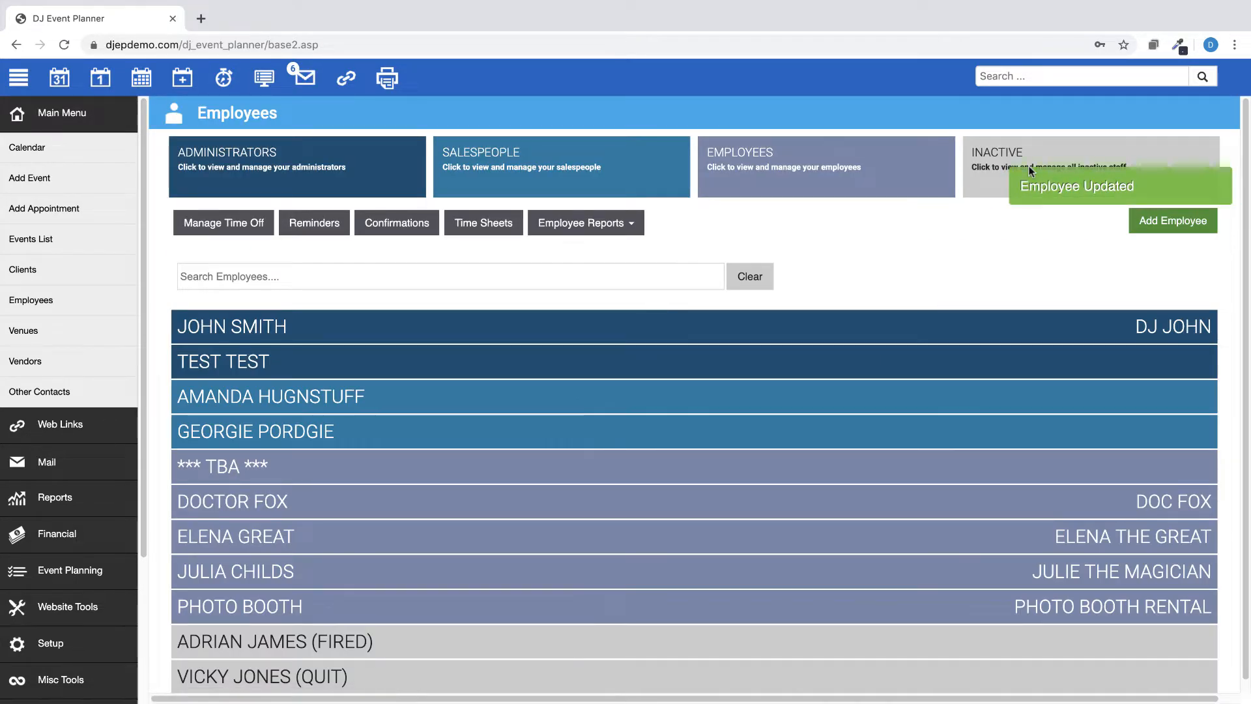
# Review the Features section of the Client Portal settings in Website Tools, and close the settings.
pyautogui.click(50, 116)
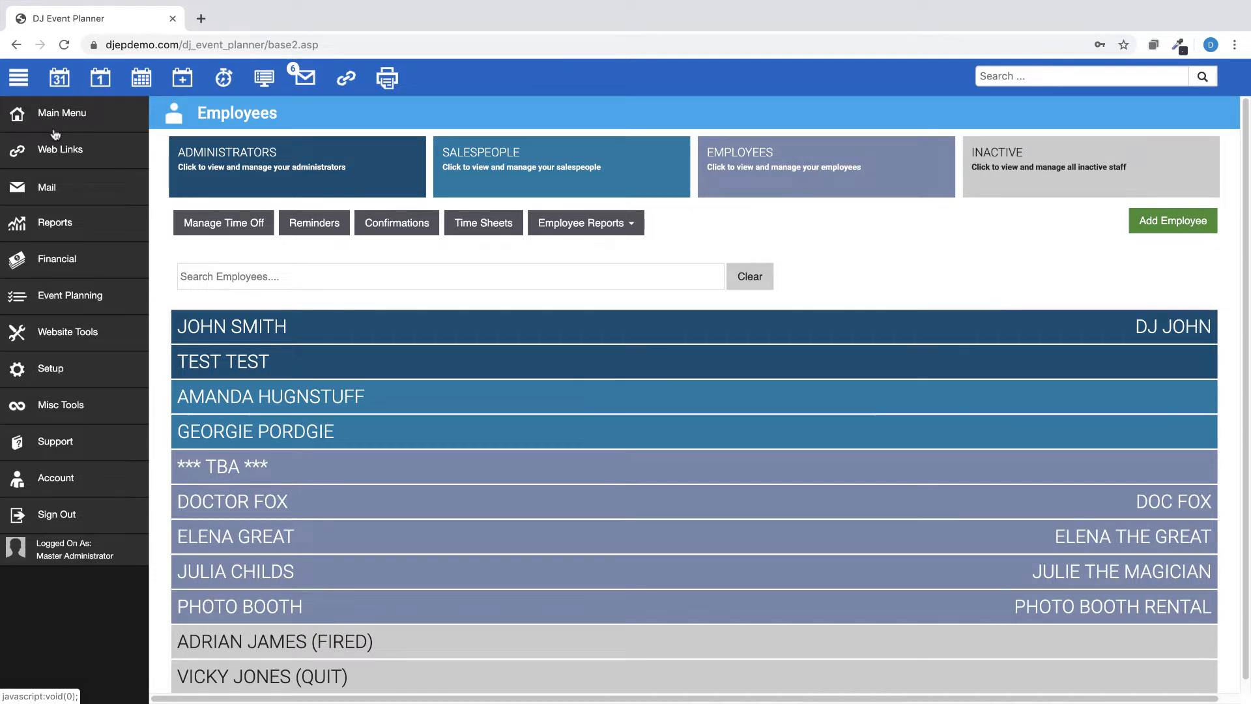
pyautogui.click(58, 335)
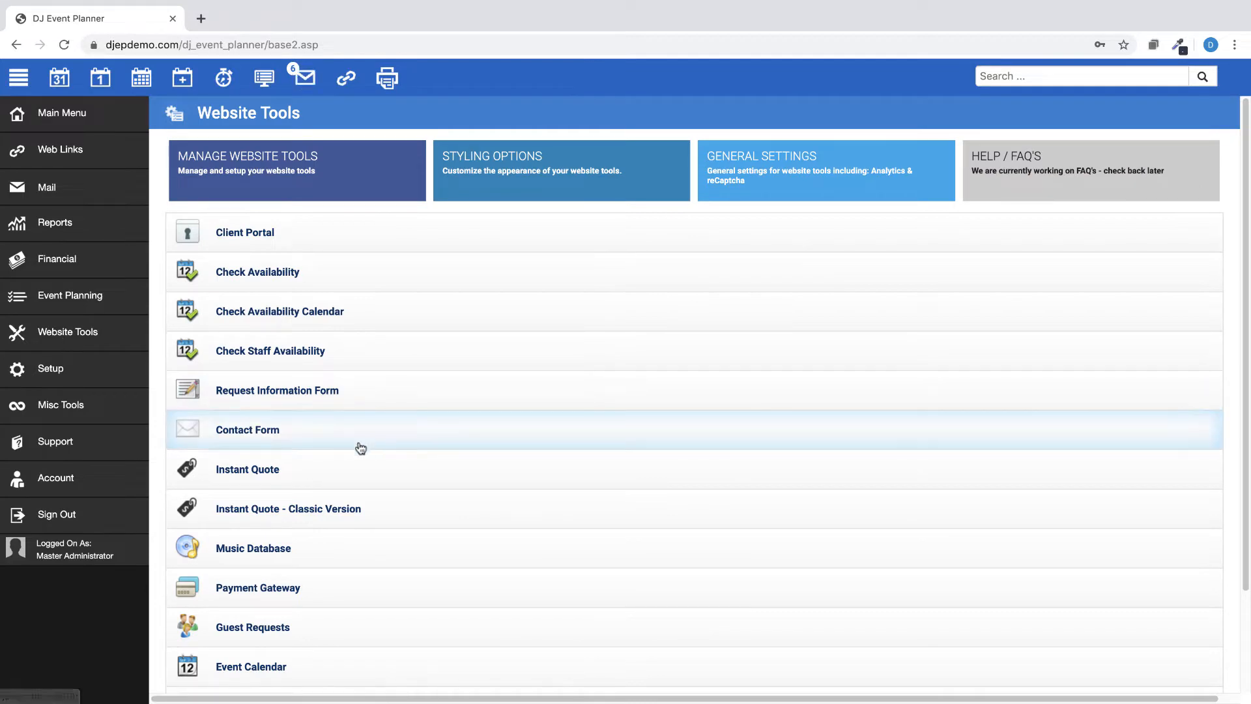
pyautogui.click(391, 239)
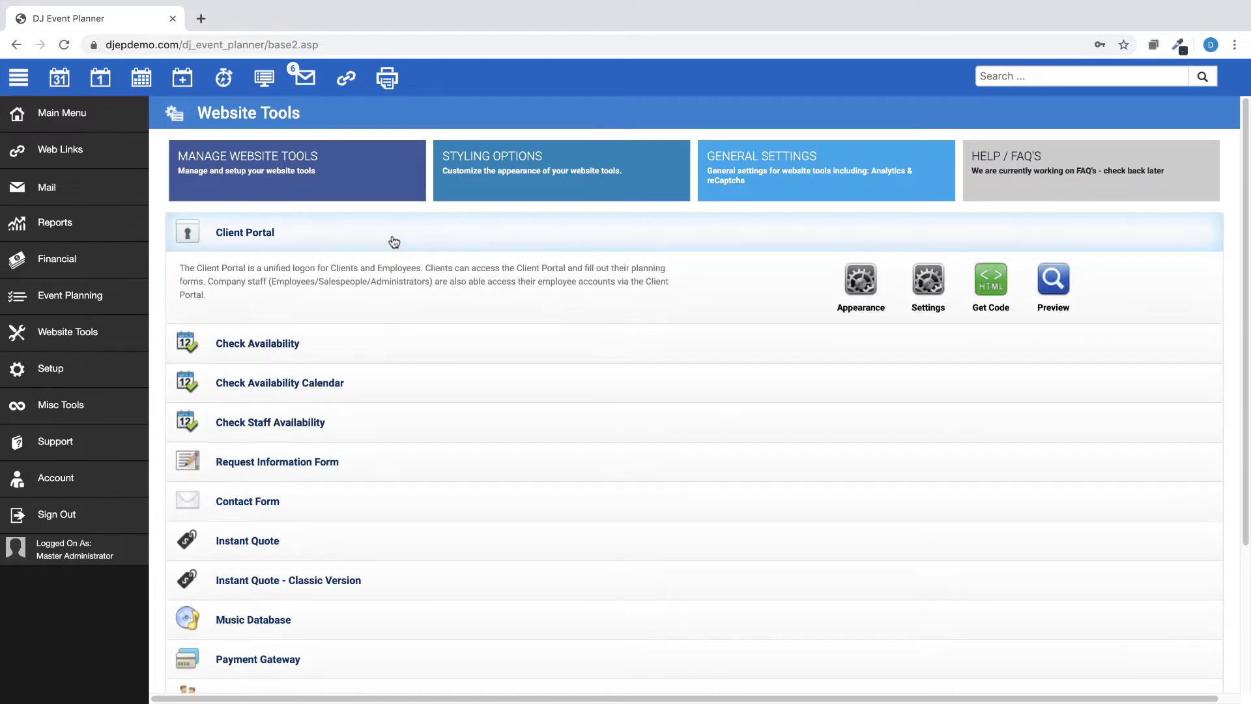
pyautogui.click(932, 289)
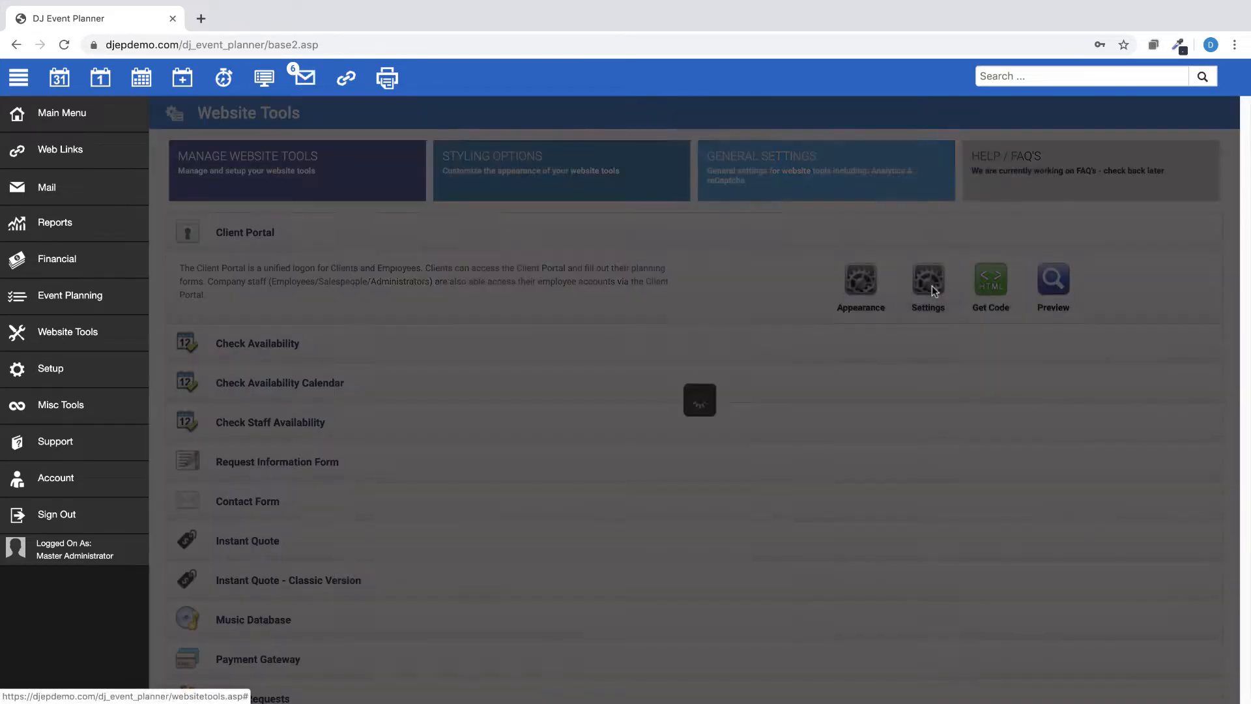
pyautogui.scroll(-6, 568, 501)
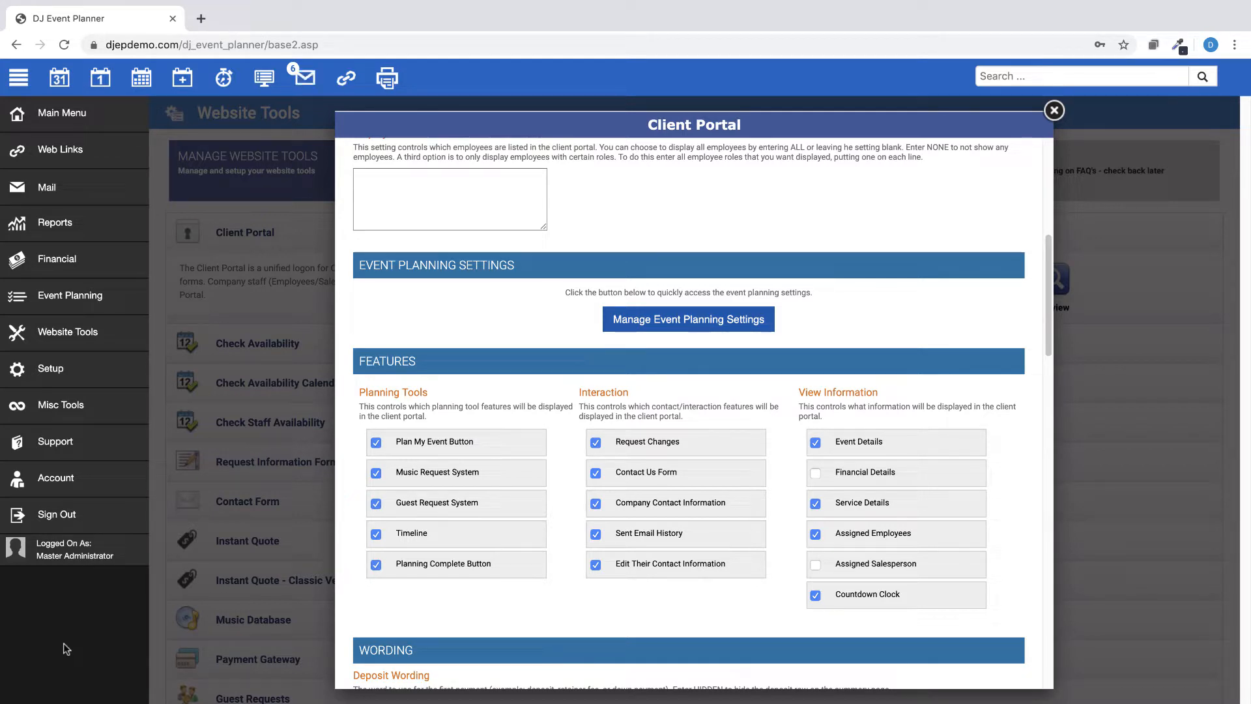
pyautogui.click(1054, 110)
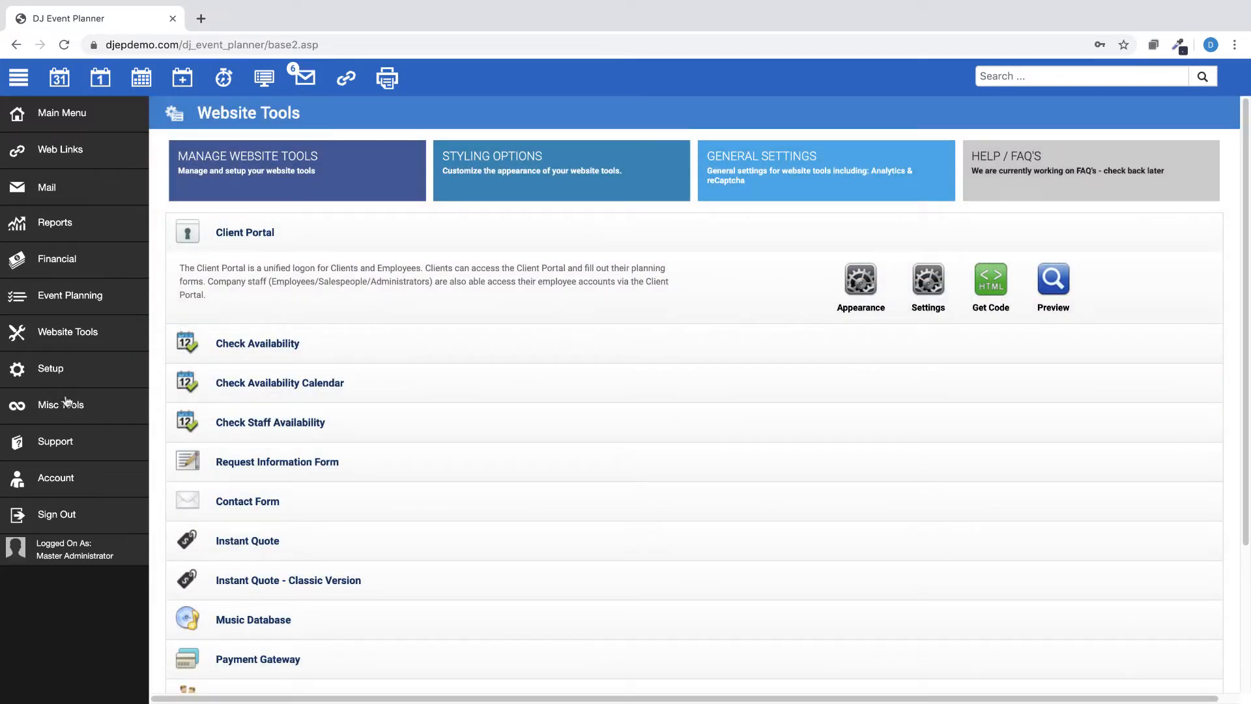
# Open the email settings under Setup and look over the General Email Settings and HTML Email Layout Settings.
pyautogui.click(55, 372)
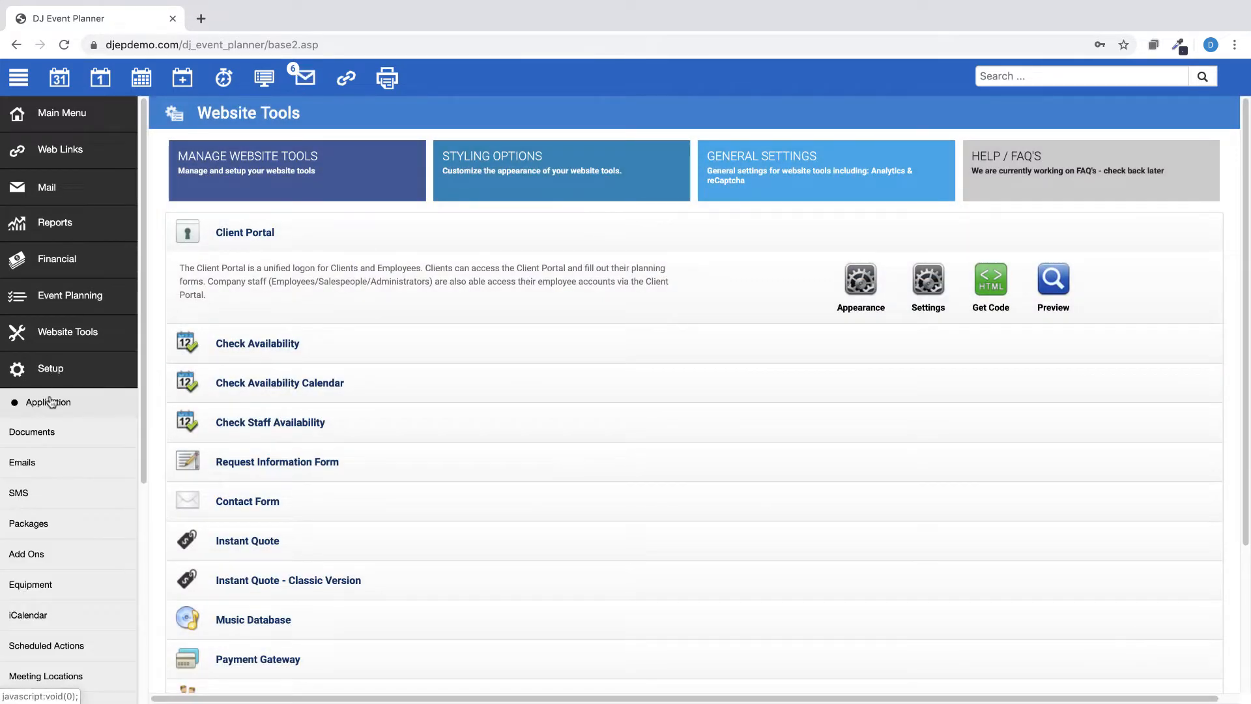
pyautogui.click(26, 465)
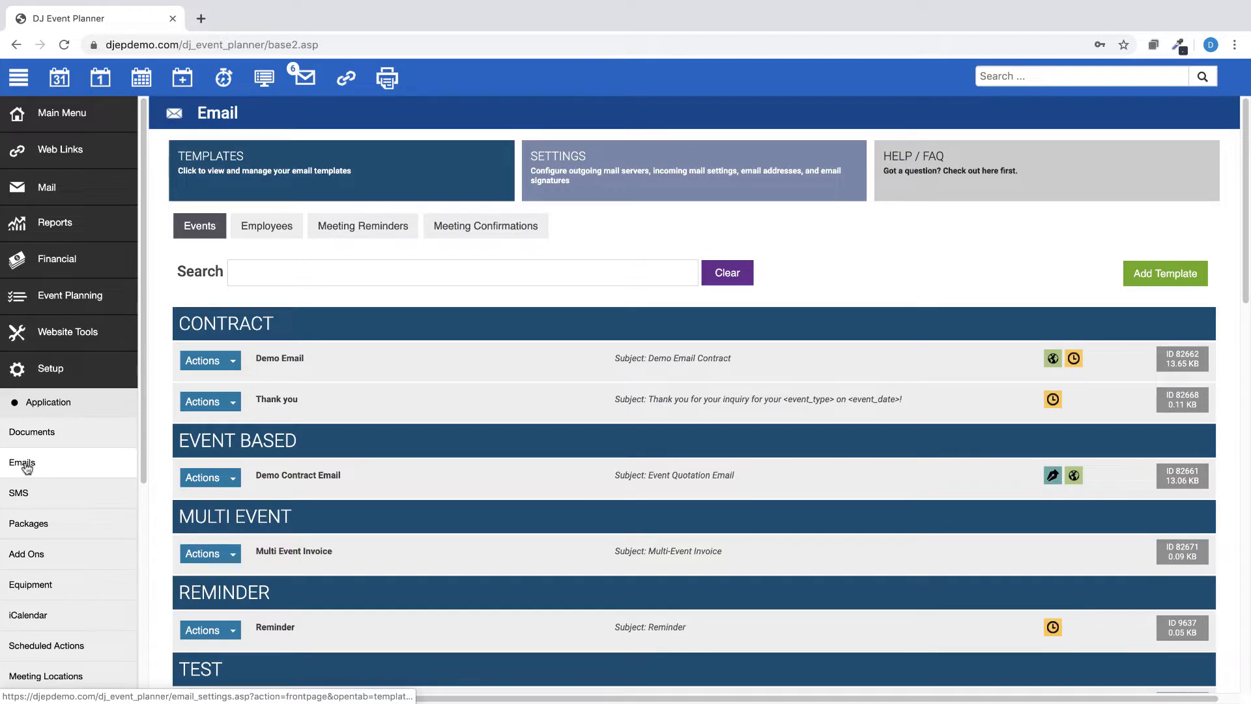
pyautogui.click(638, 201)
pyautogui.scroll(-6, 456, 449)
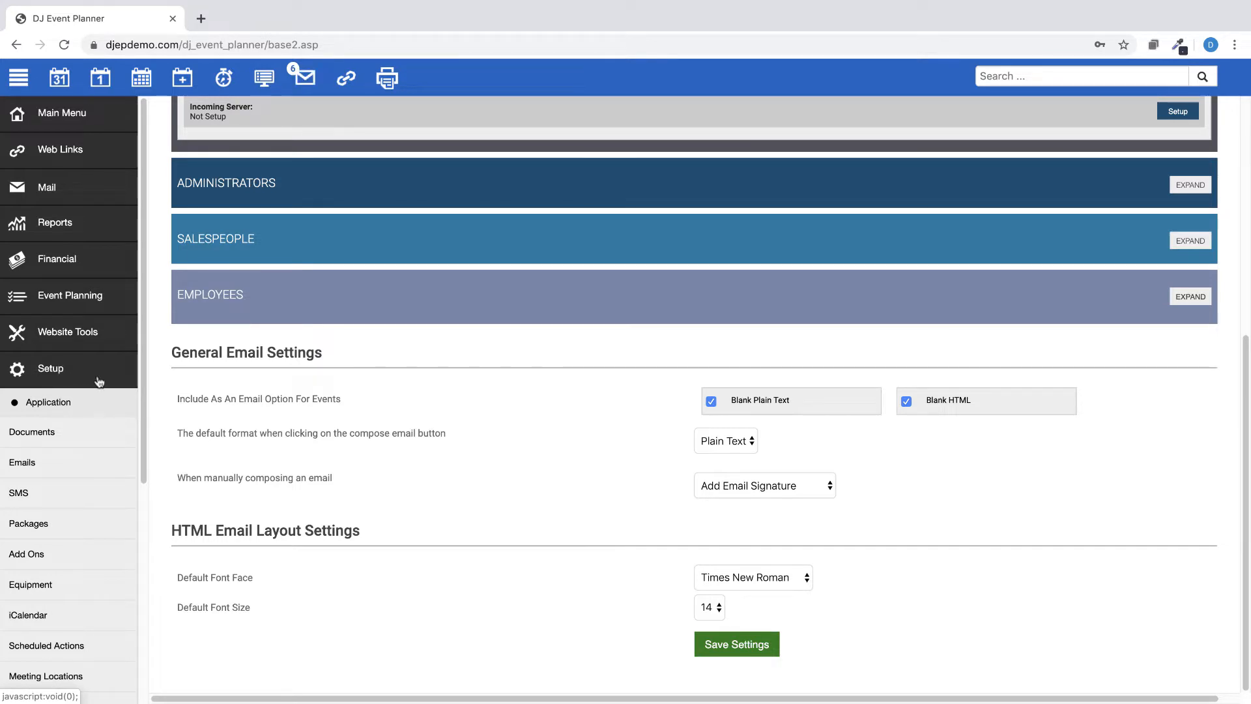
# Open the Features page of the Employee Settings and examine the choices for the Decline Event setting without changing it.
pyautogui.click(56, 406)
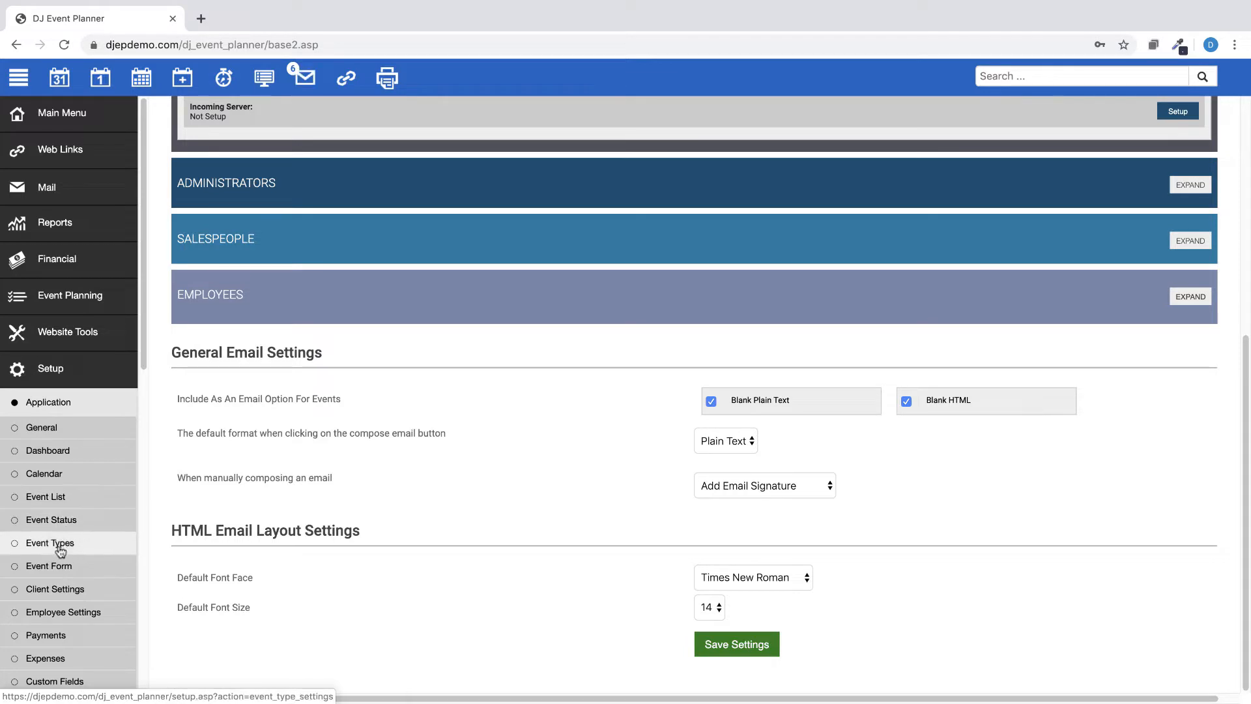
pyautogui.click(53, 613)
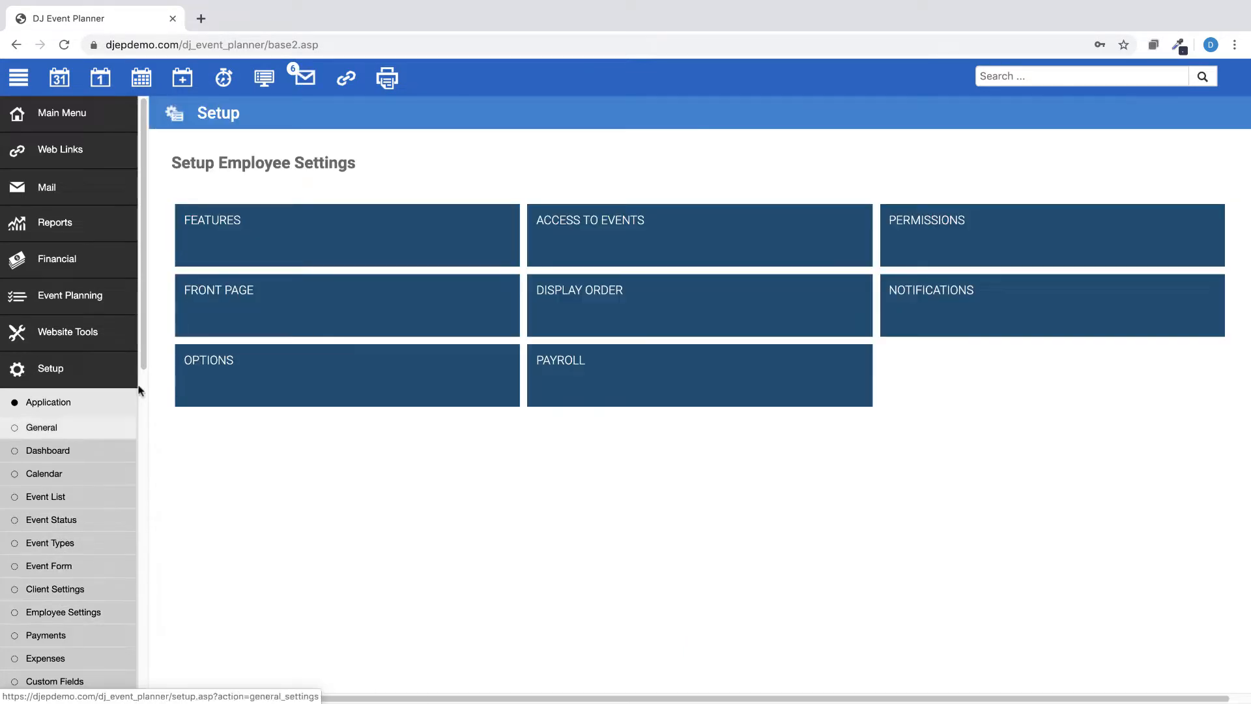
pyautogui.click(203, 224)
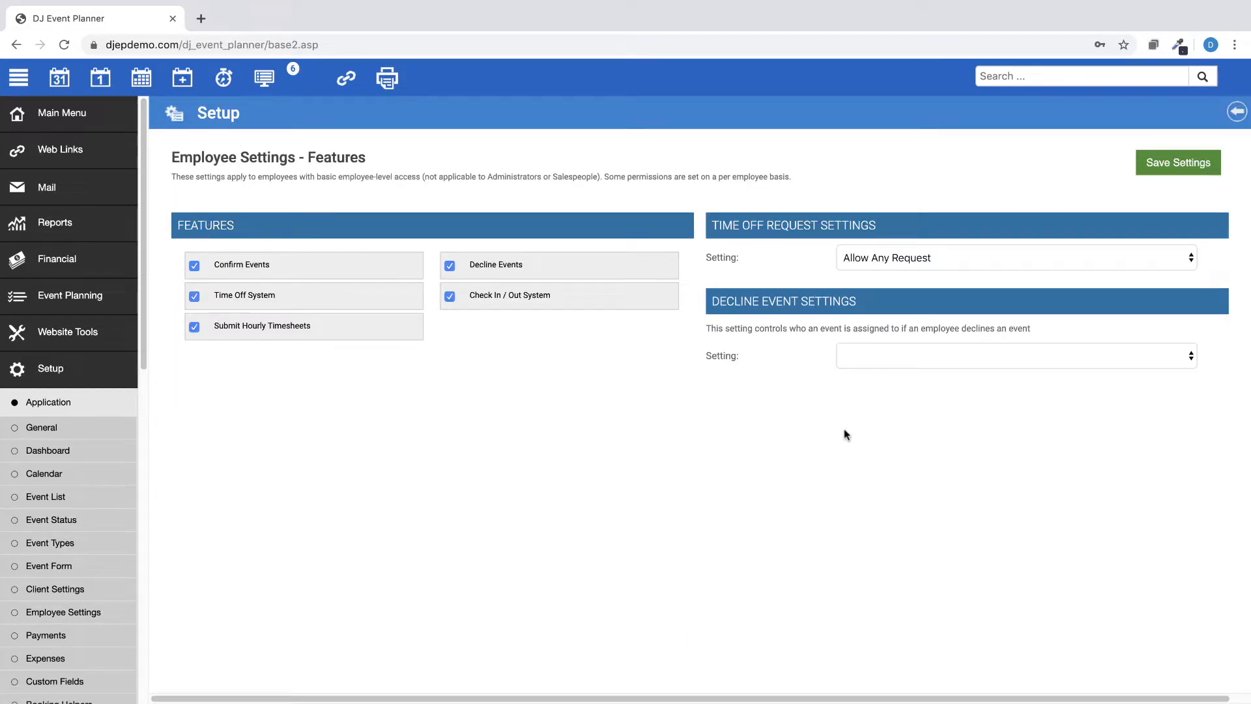
pyautogui.click(1001, 361)
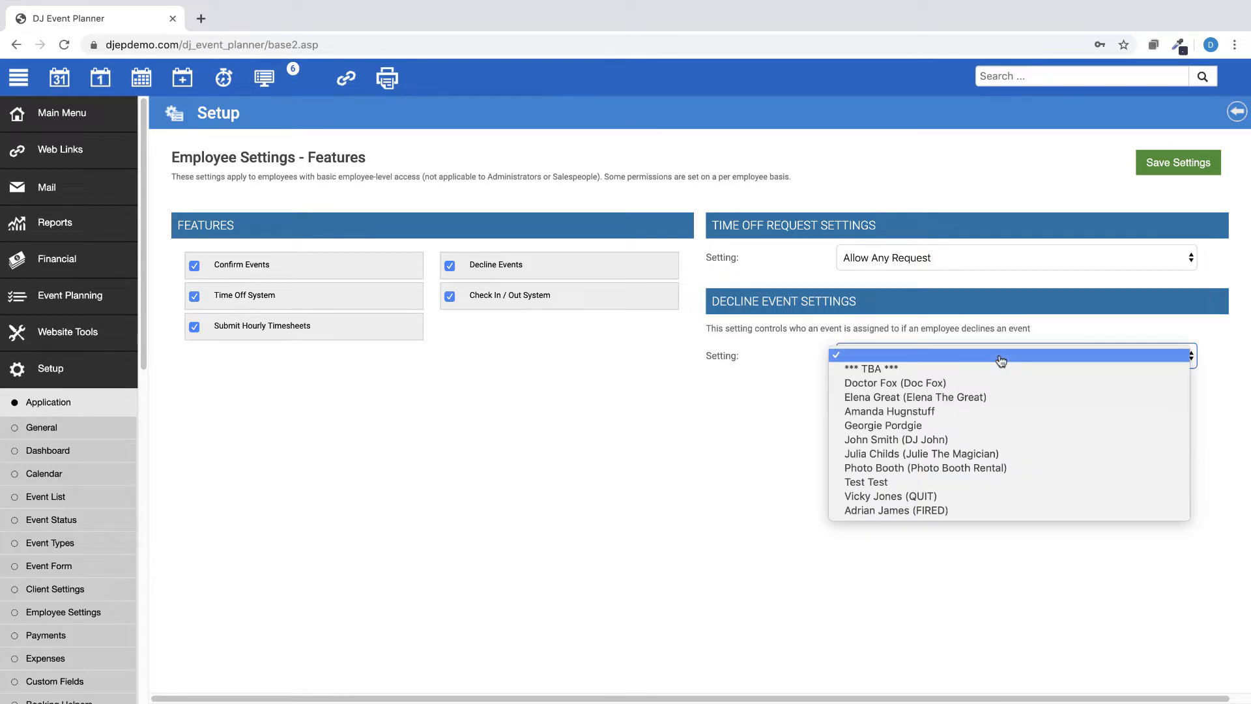
pyautogui.click(1001, 360)
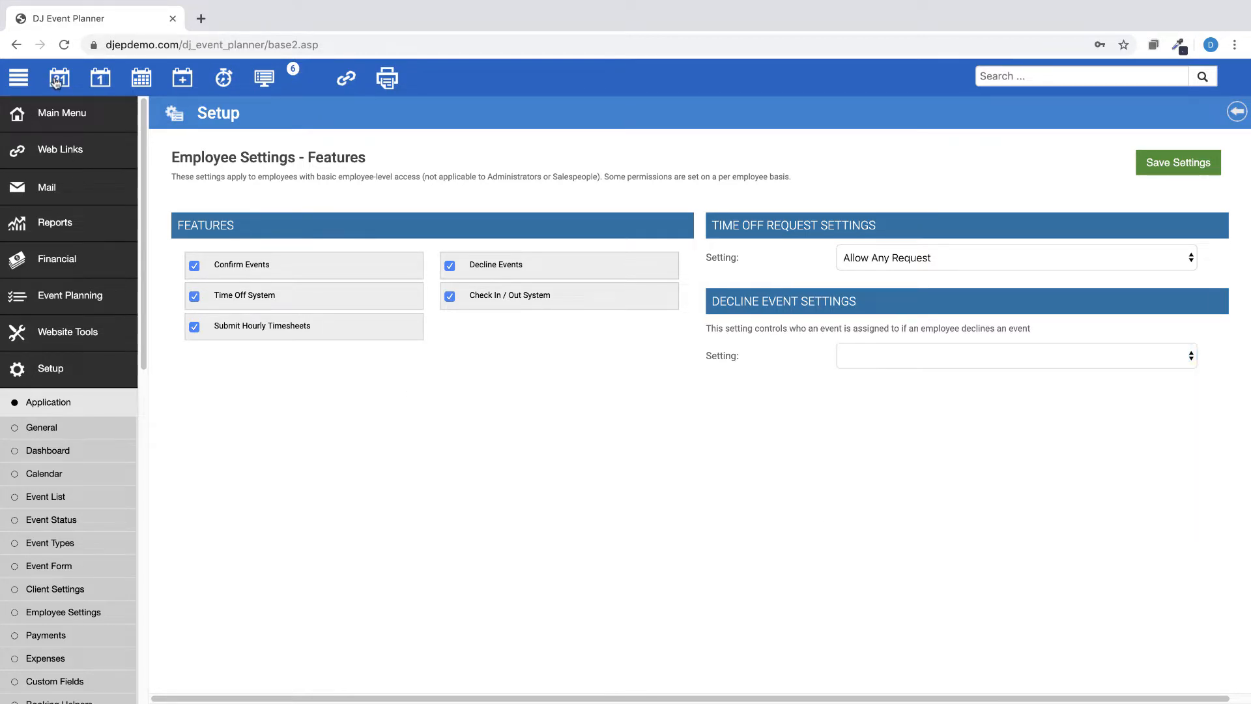
# View the calendar, and open the Employee Event Confirmations default report in Export Data to examine its available fields.
pyautogui.click(58, 78)
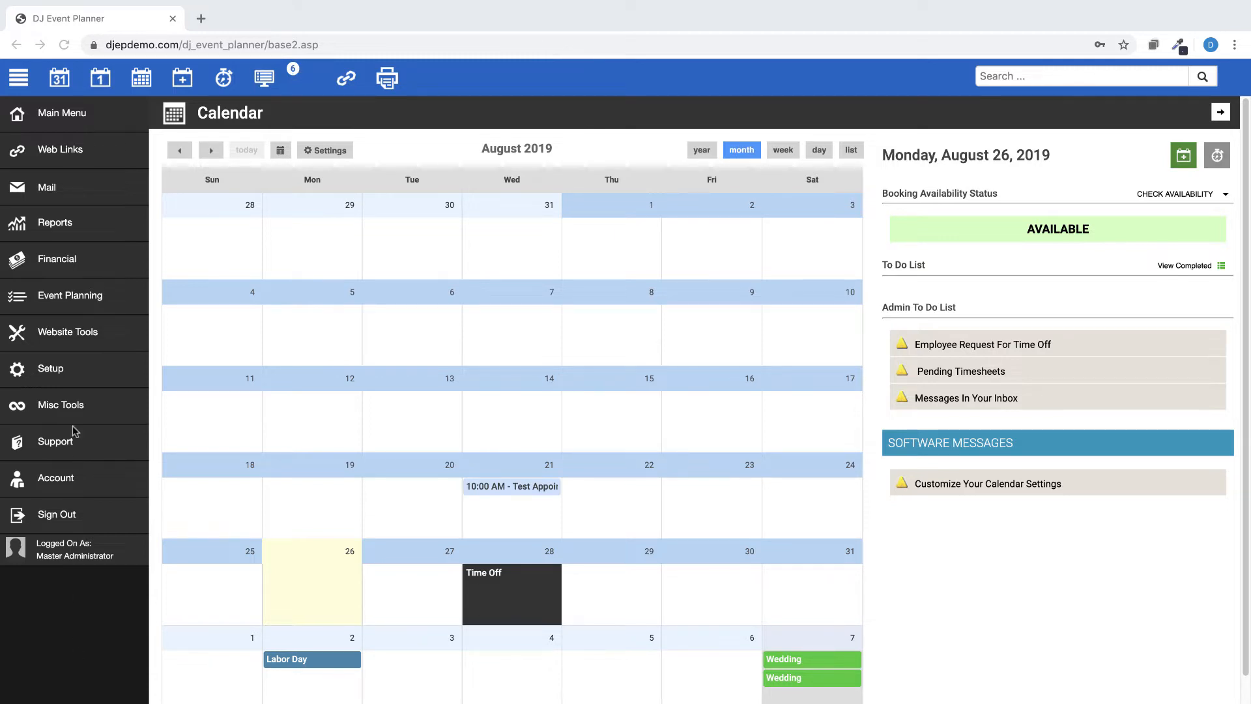
pyautogui.click(63, 237)
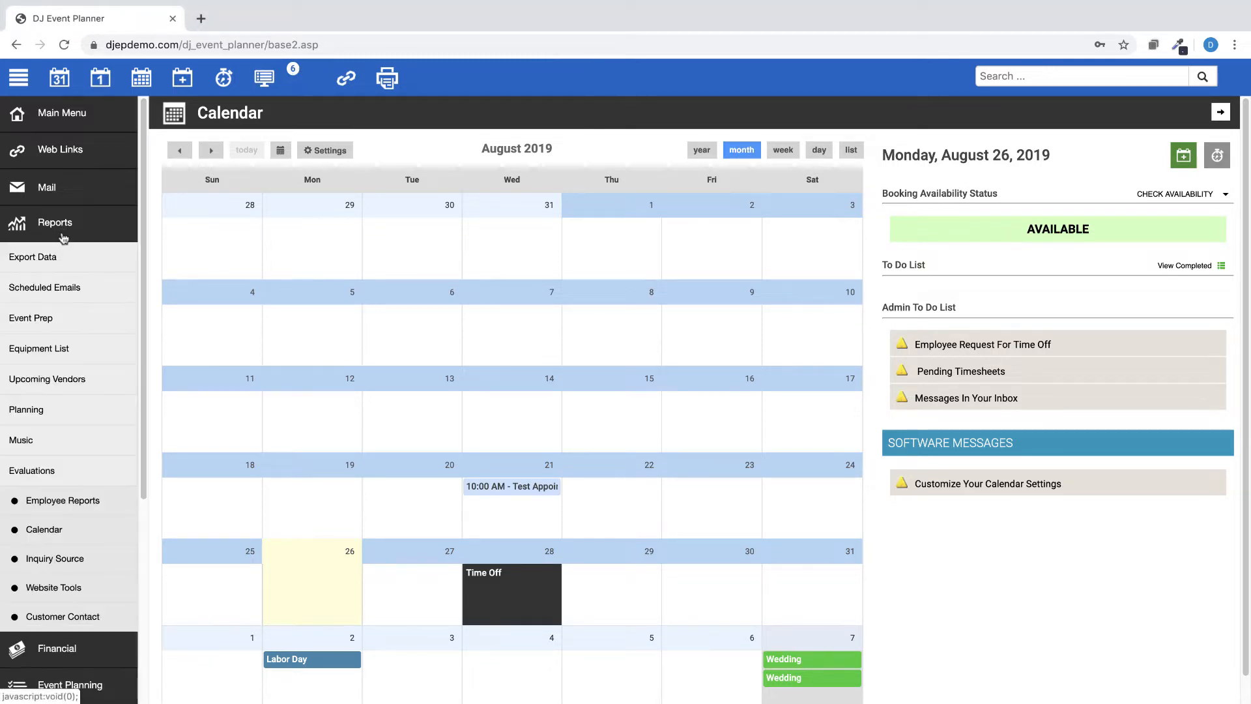
pyautogui.click(54, 261)
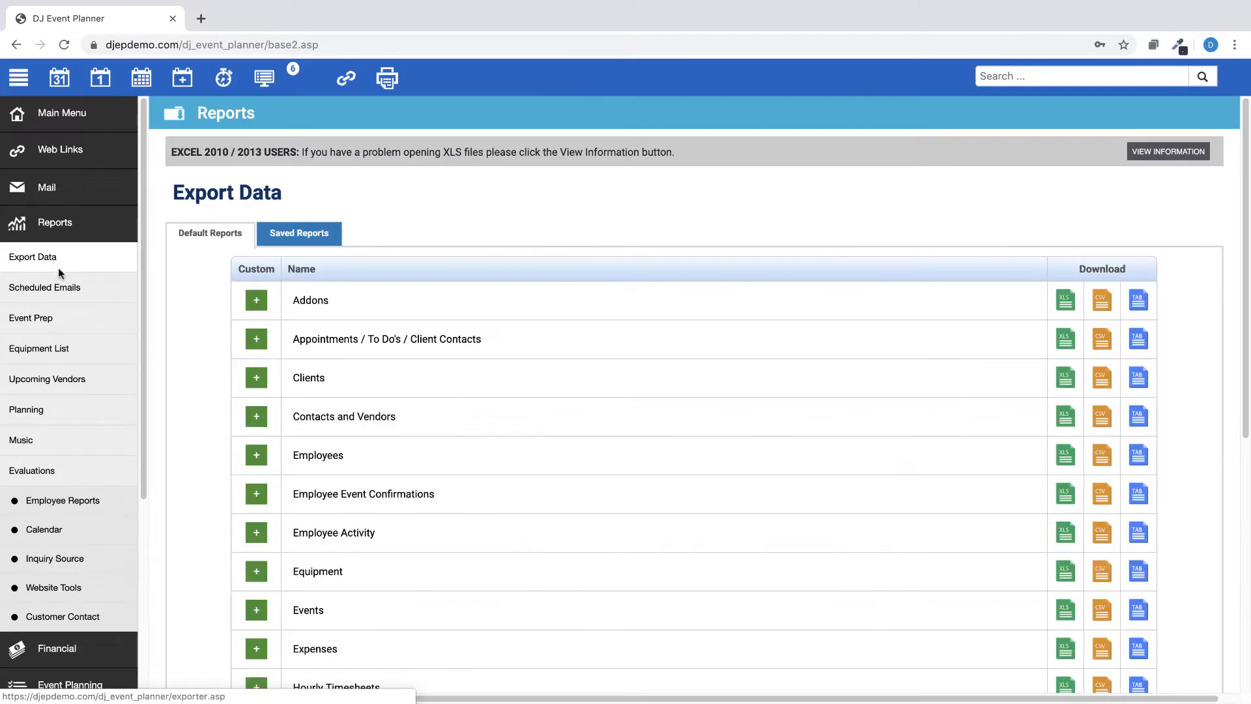
pyautogui.click(377, 495)
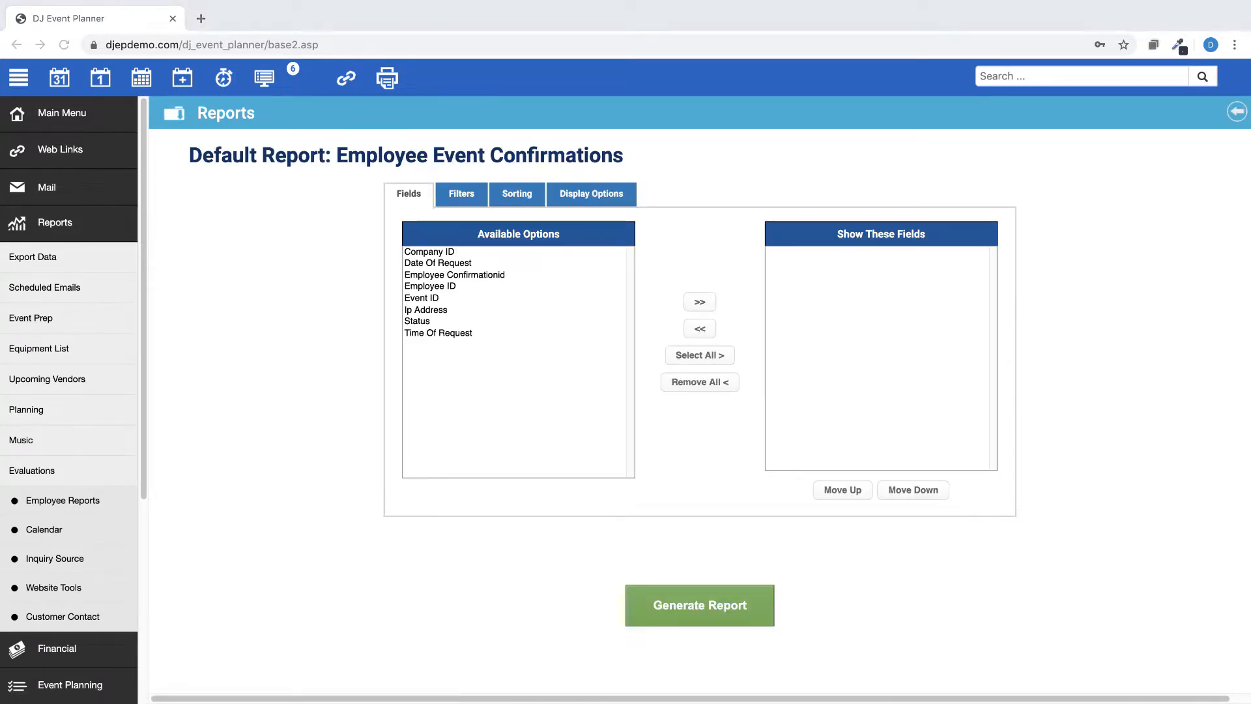
pyautogui.click(44, 225)
# Return to the calendar, and open the employee Notification Settings to examine the event confirmation and decline options.
pyautogui.click(59, 79)
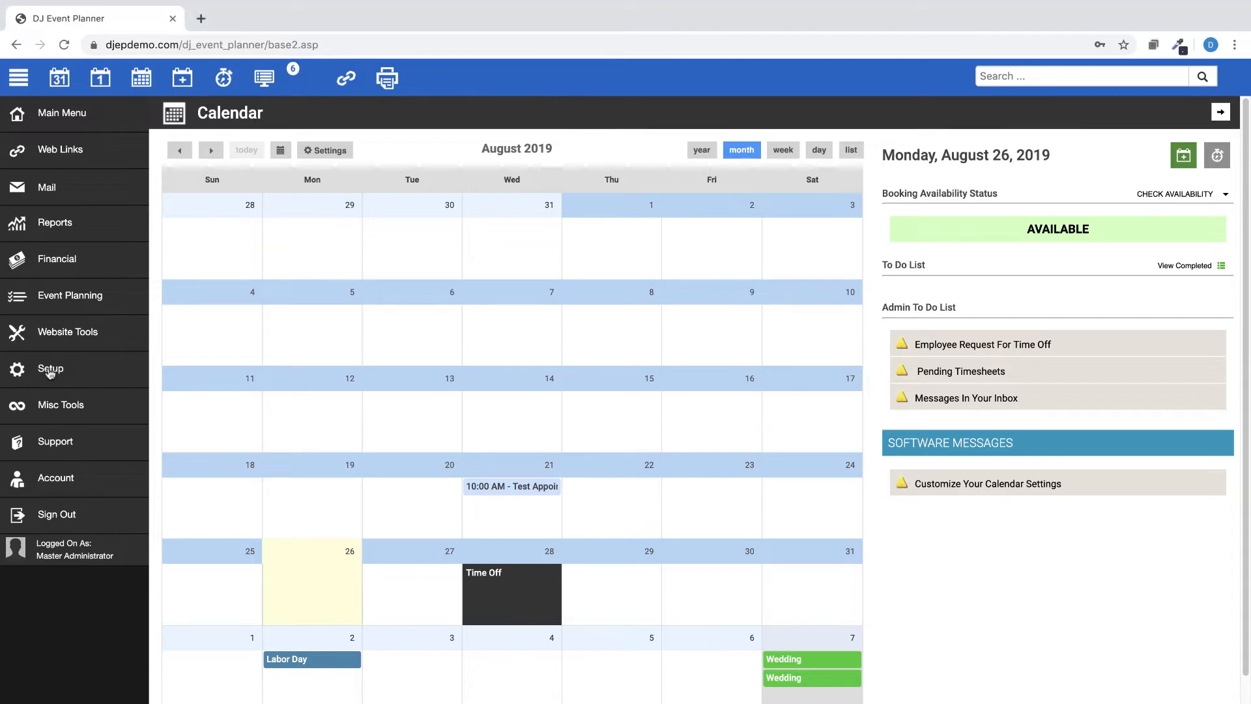
pyautogui.click(51, 370)
pyautogui.click(48, 406)
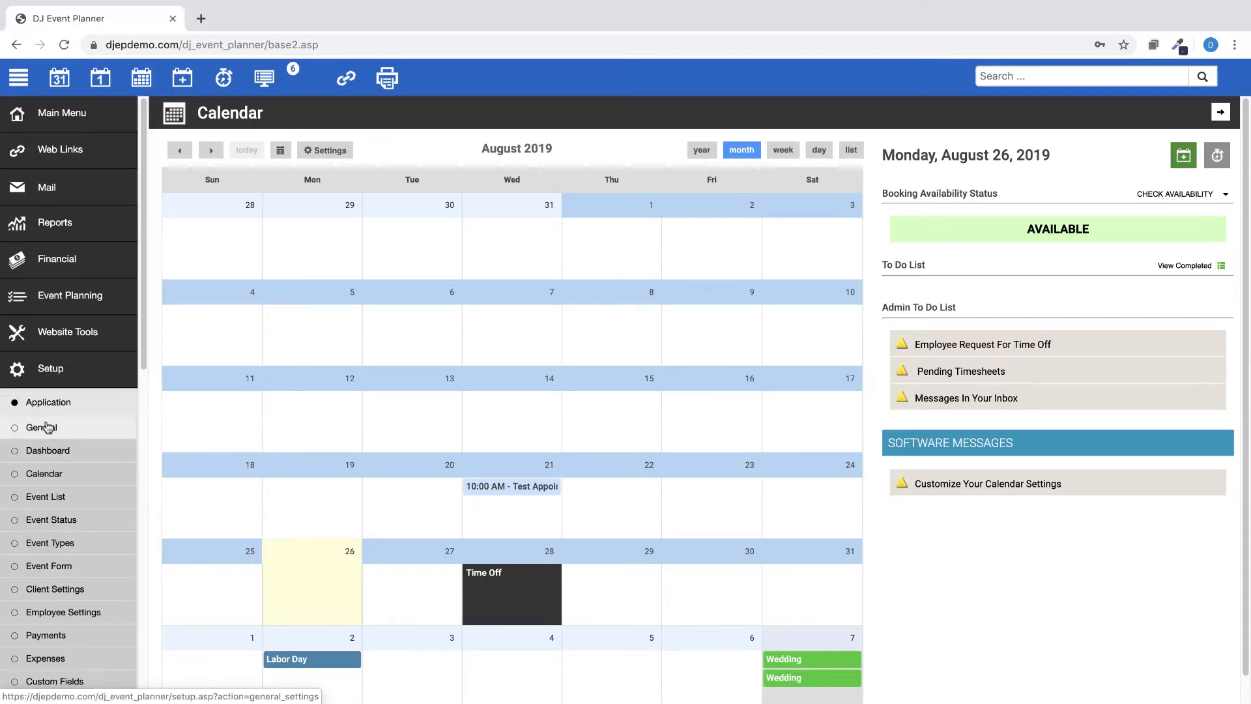
pyautogui.click(48, 615)
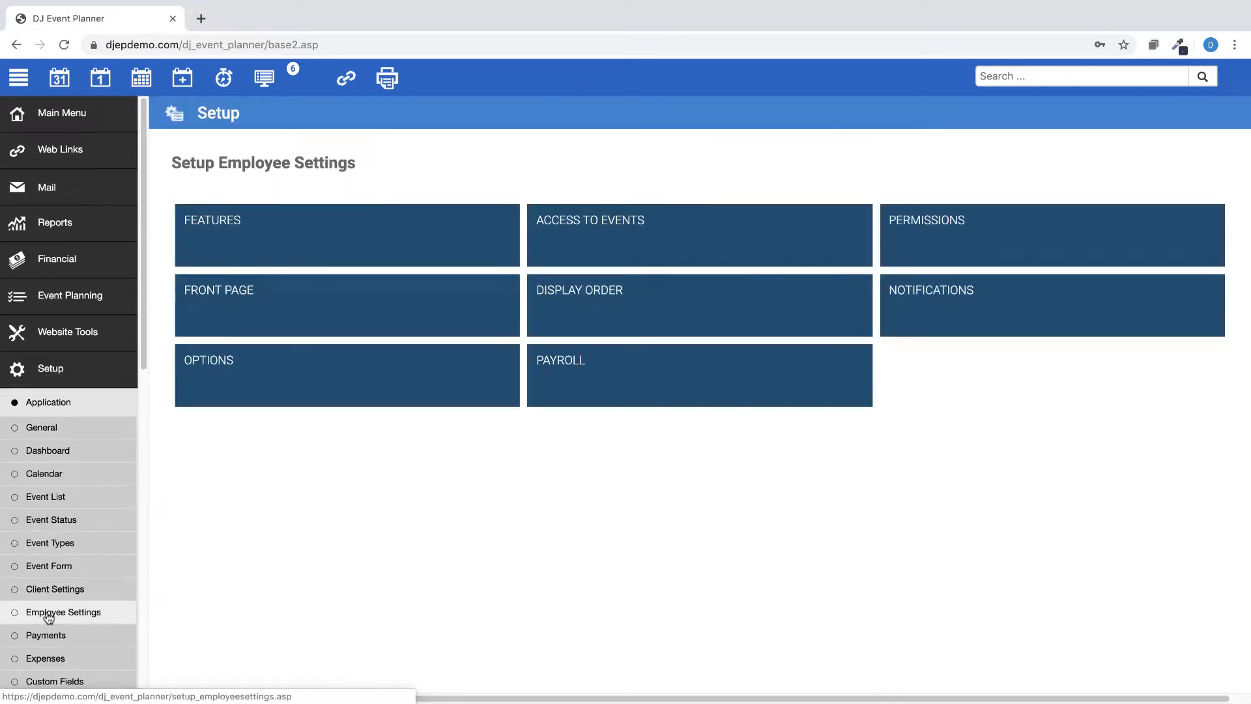
pyautogui.click(931, 298)
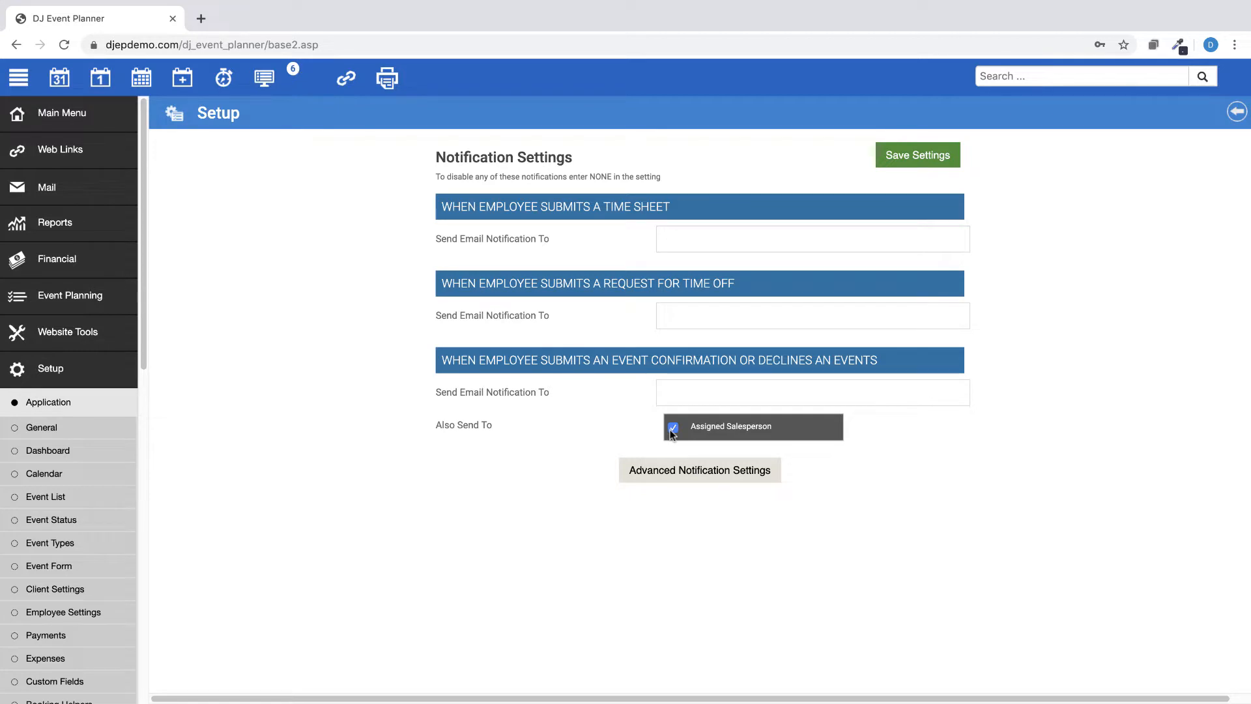
# Start a new plain-text, event-based email template and look over the event parameters in its scheduling settings.
pyautogui.click(63, 371)
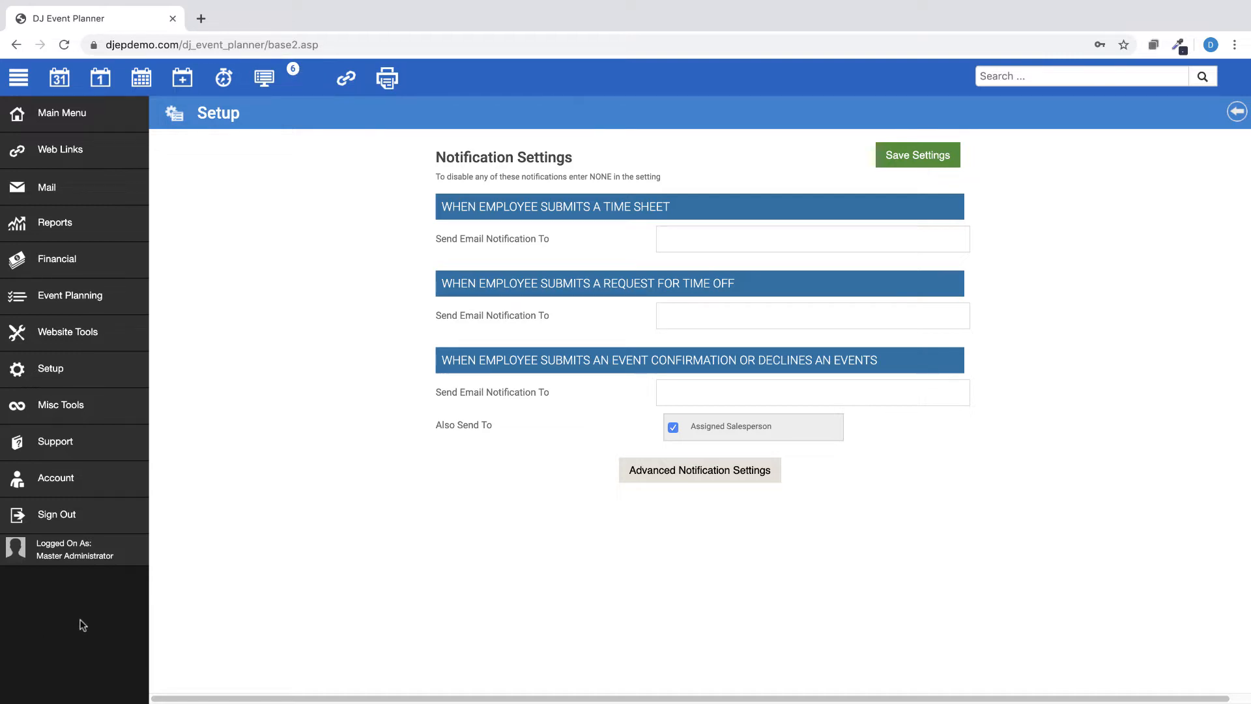
pyautogui.click(62, 371)
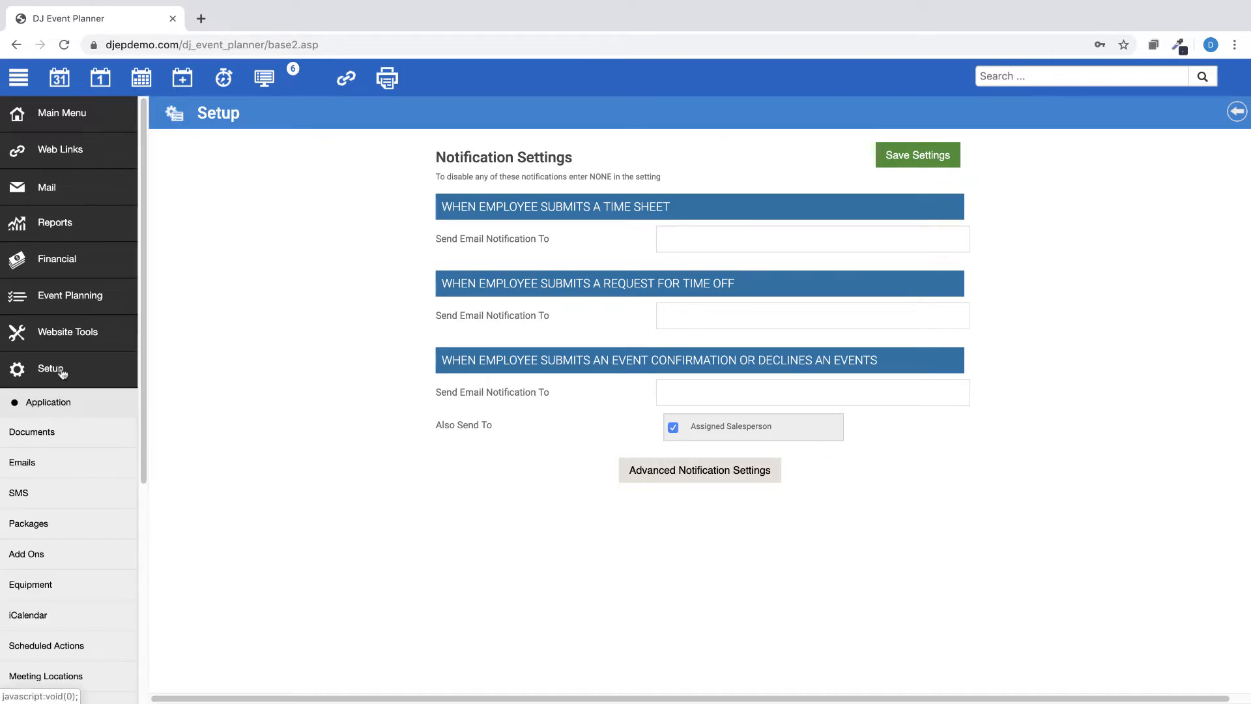
pyautogui.click(22, 465)
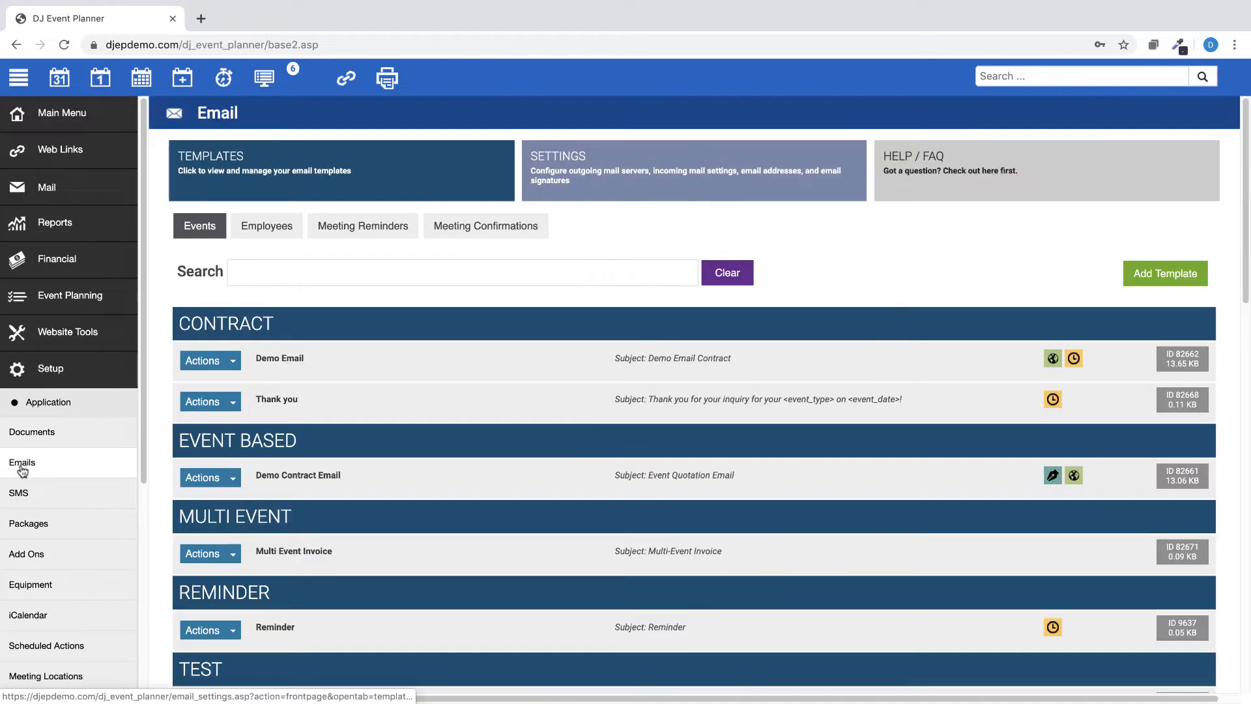
pyautogui.click(1150, 274)
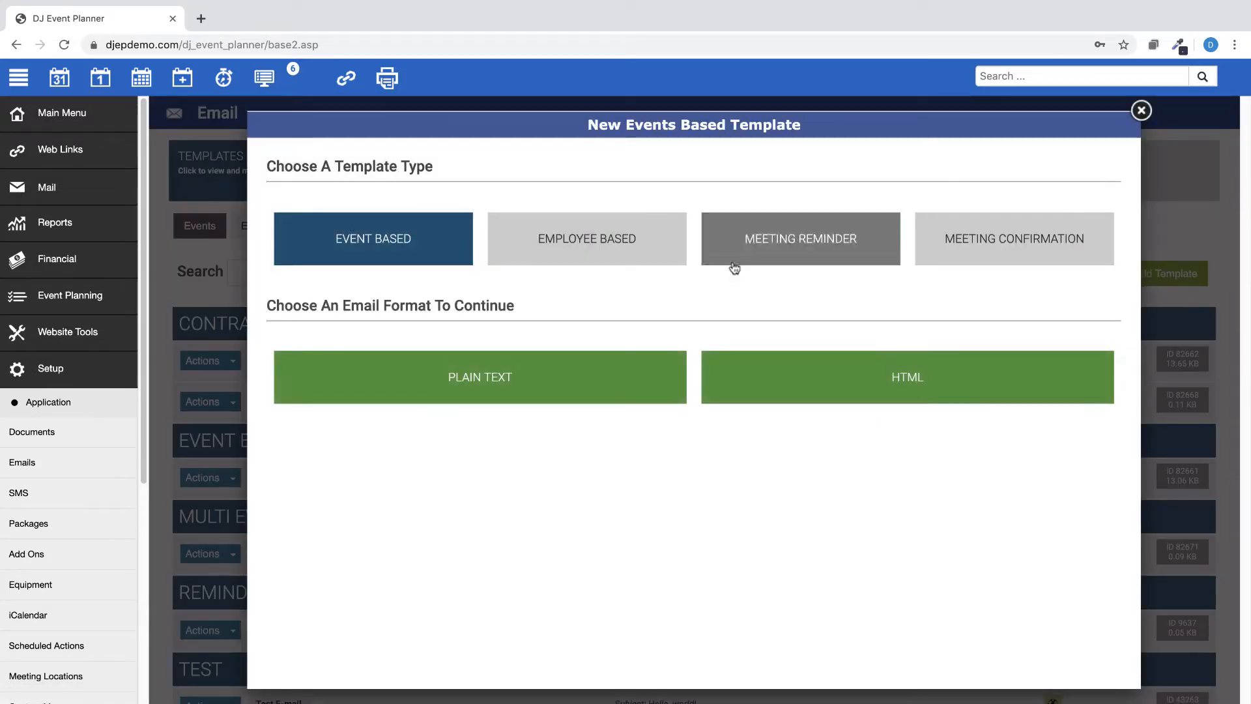
pyautogui.click(513, 375)
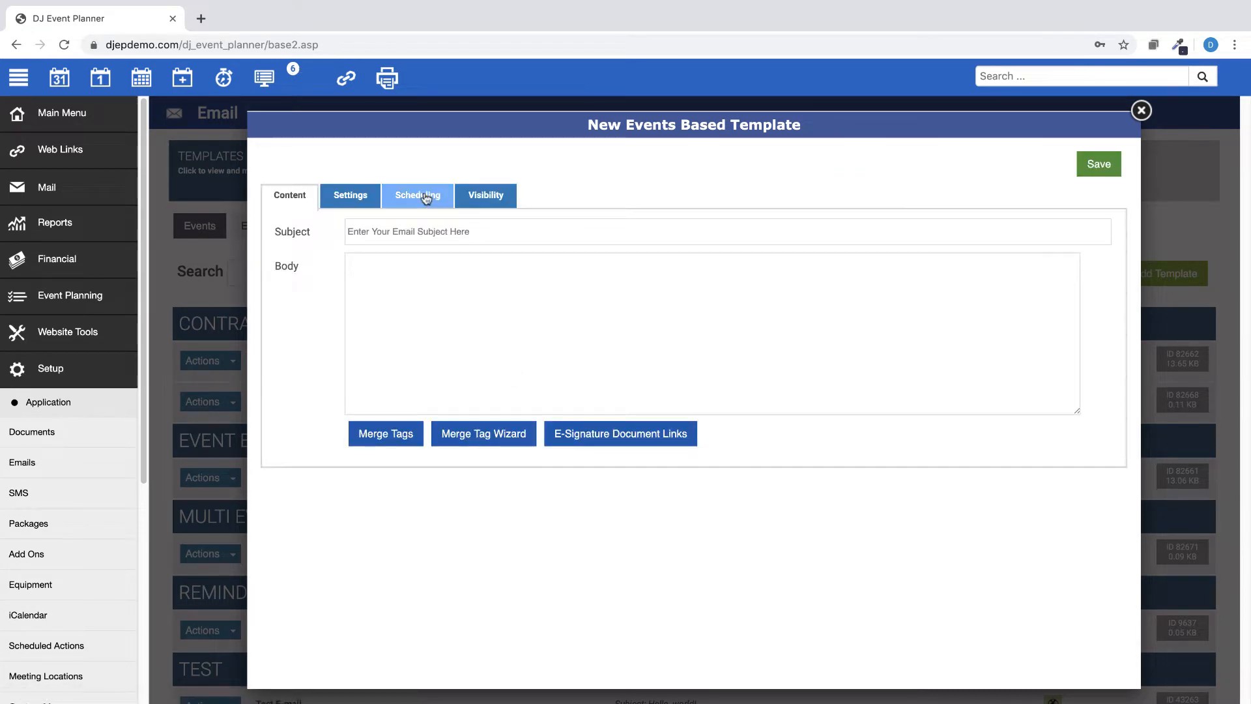
pyautogui.click(425, 193)
pyautogui.scroll(-10, 437, 384)
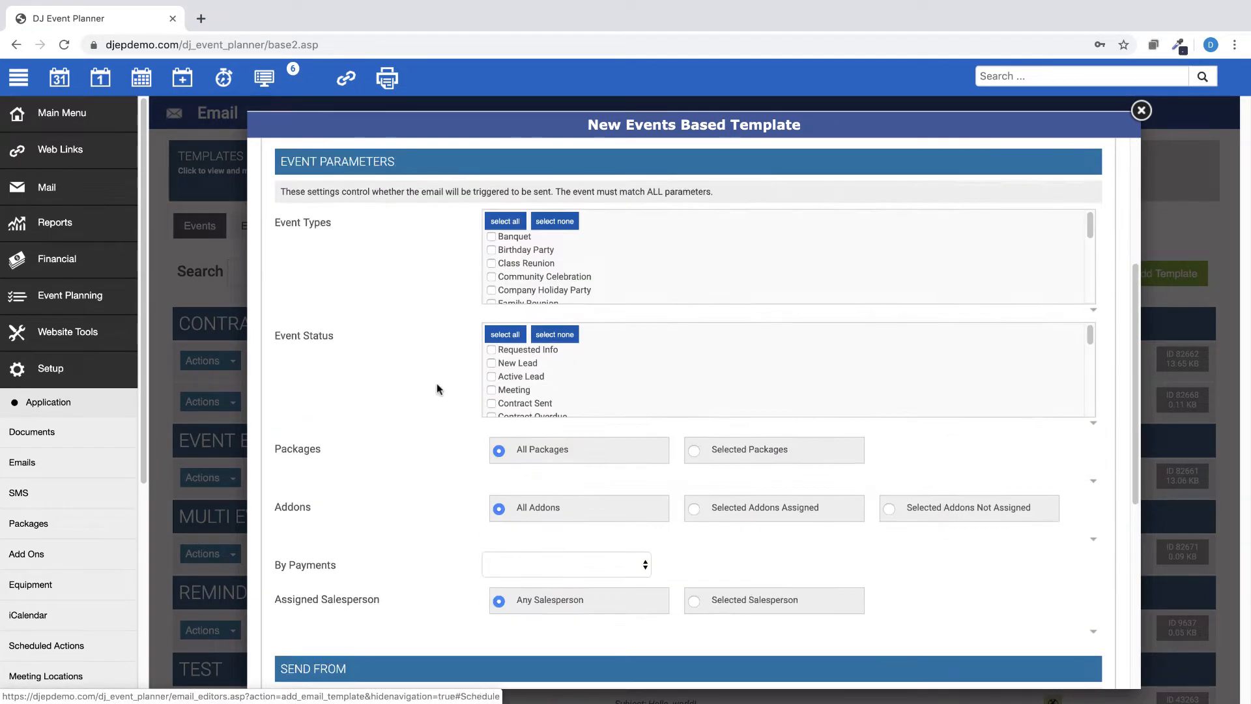
# Choose Employees That Have Not Confirmed as the new template's recipients, and close the template without saving.
pyautogui.scroll(-1, 437, 384)
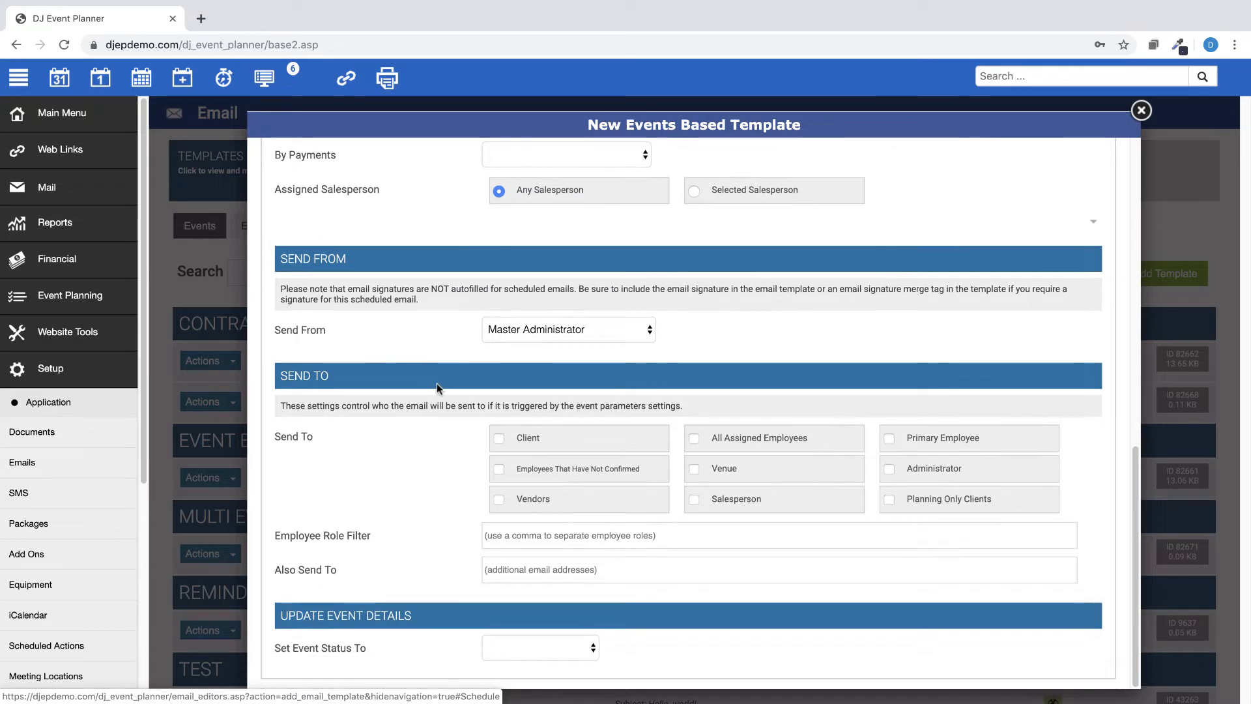
pyautogui.click(500, 470)
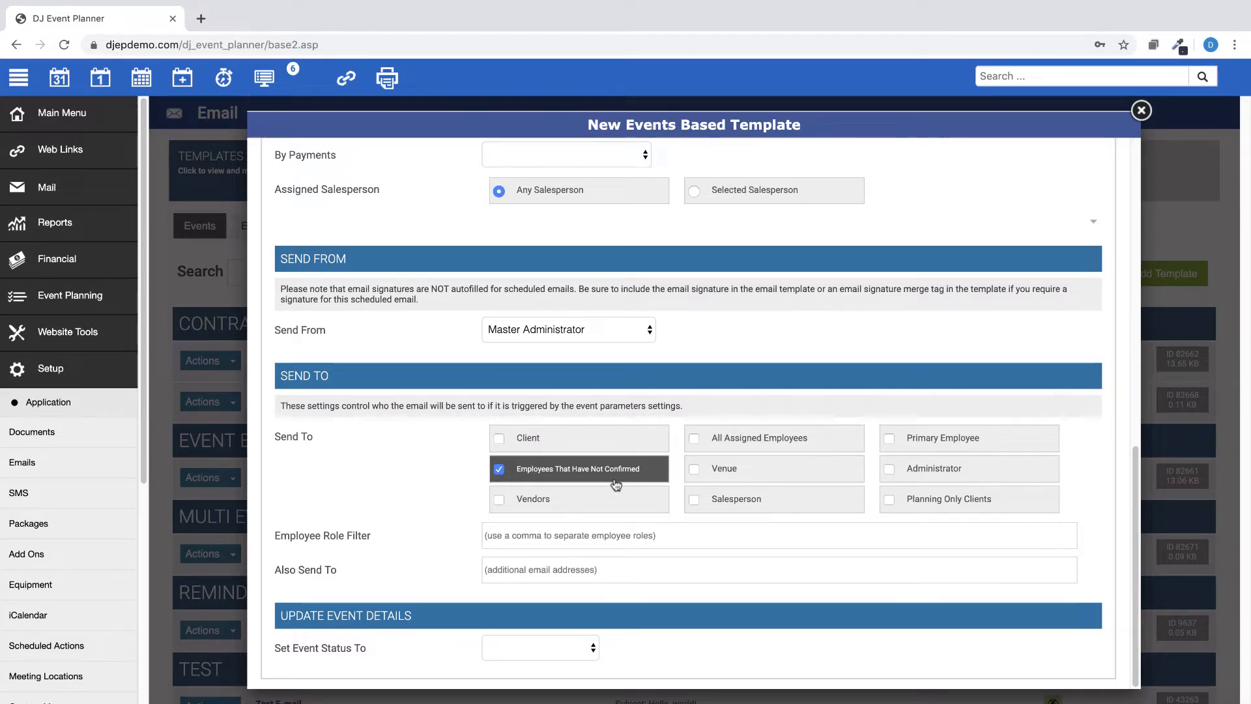
pyautogui.click(1140, 112)
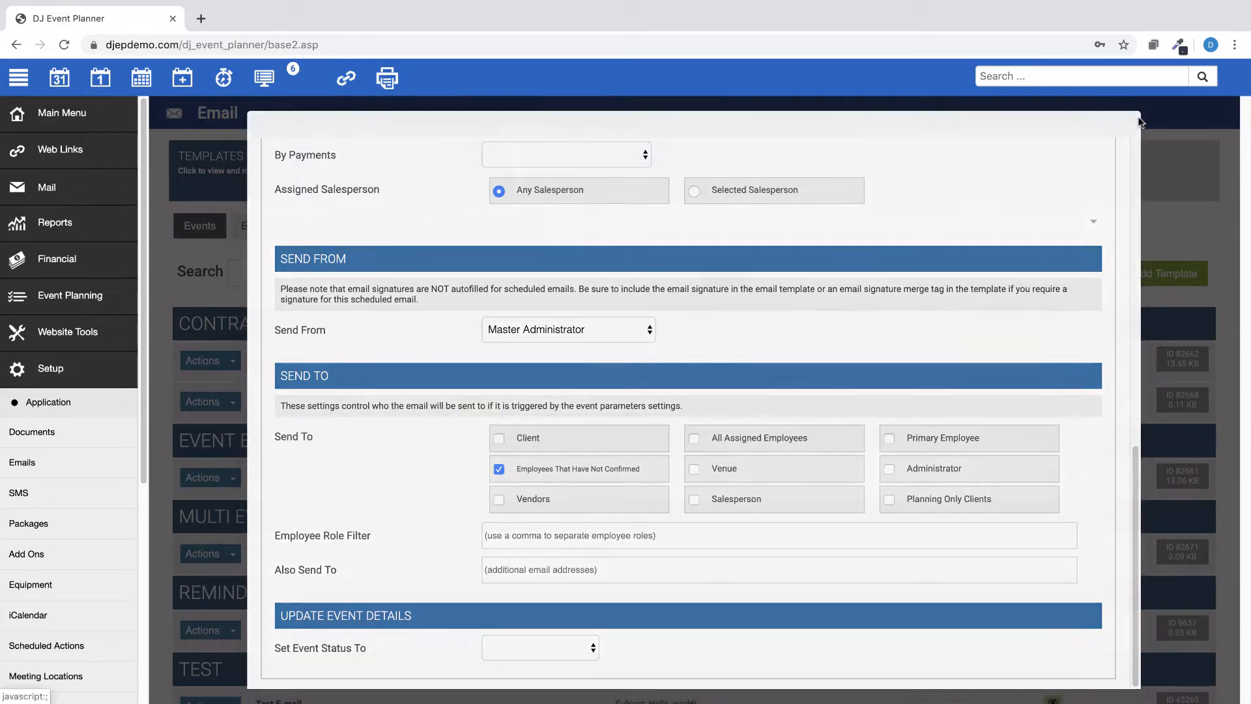
# Open the unconfigured ninth Booking Helper in the application setup and examine its client portal, employee and planning form options.
pyautogui.click(49, 399)
pyautogui.scroll(-1, 55, 594)
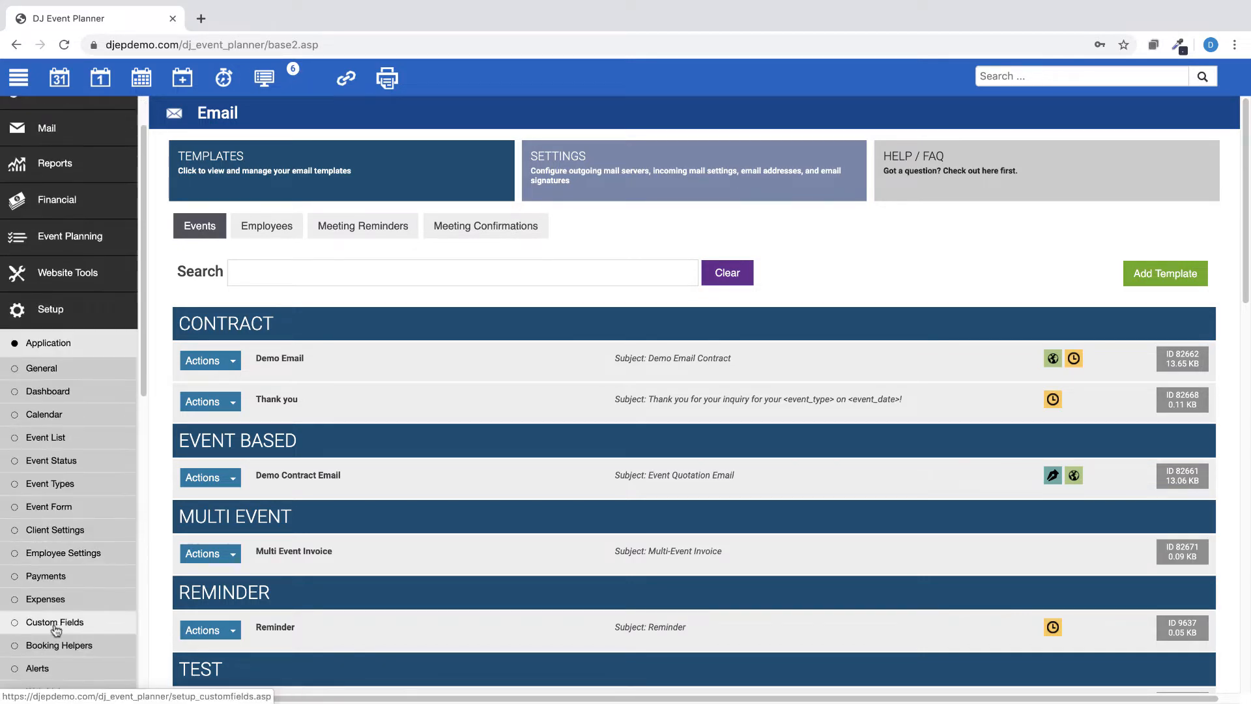
pyautogui.click(59, 643)
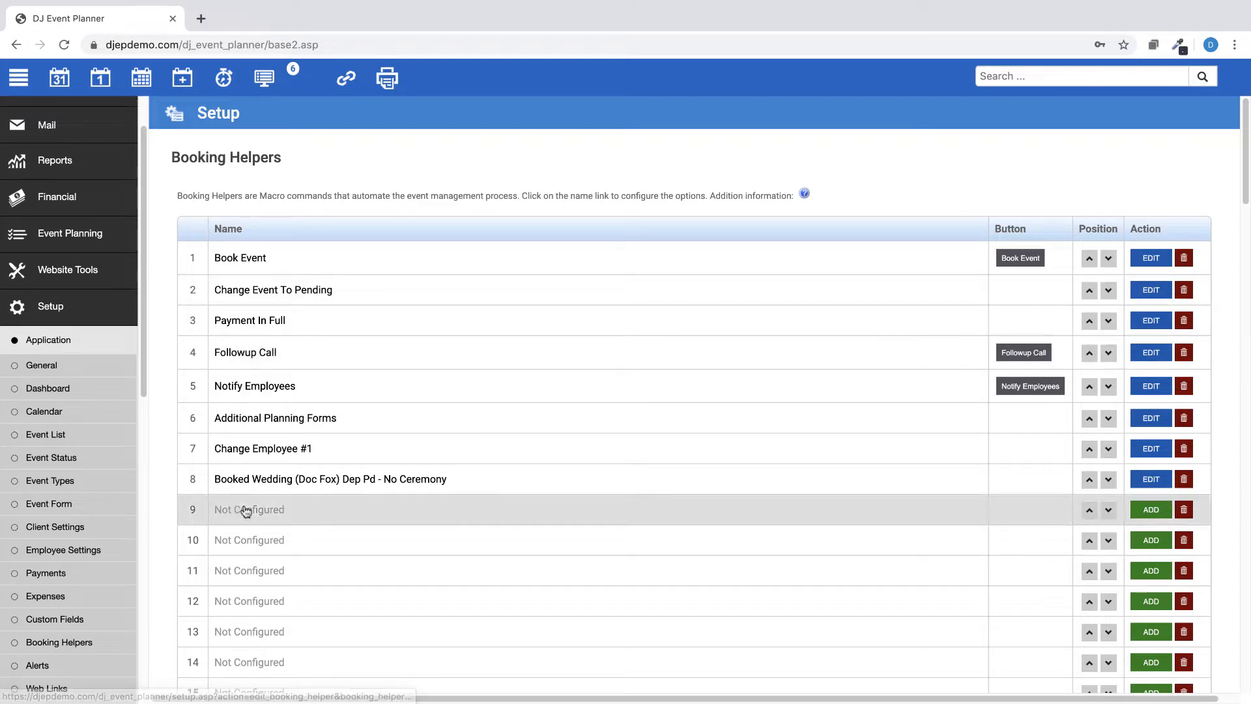
pyautogui.click(1151, 510)
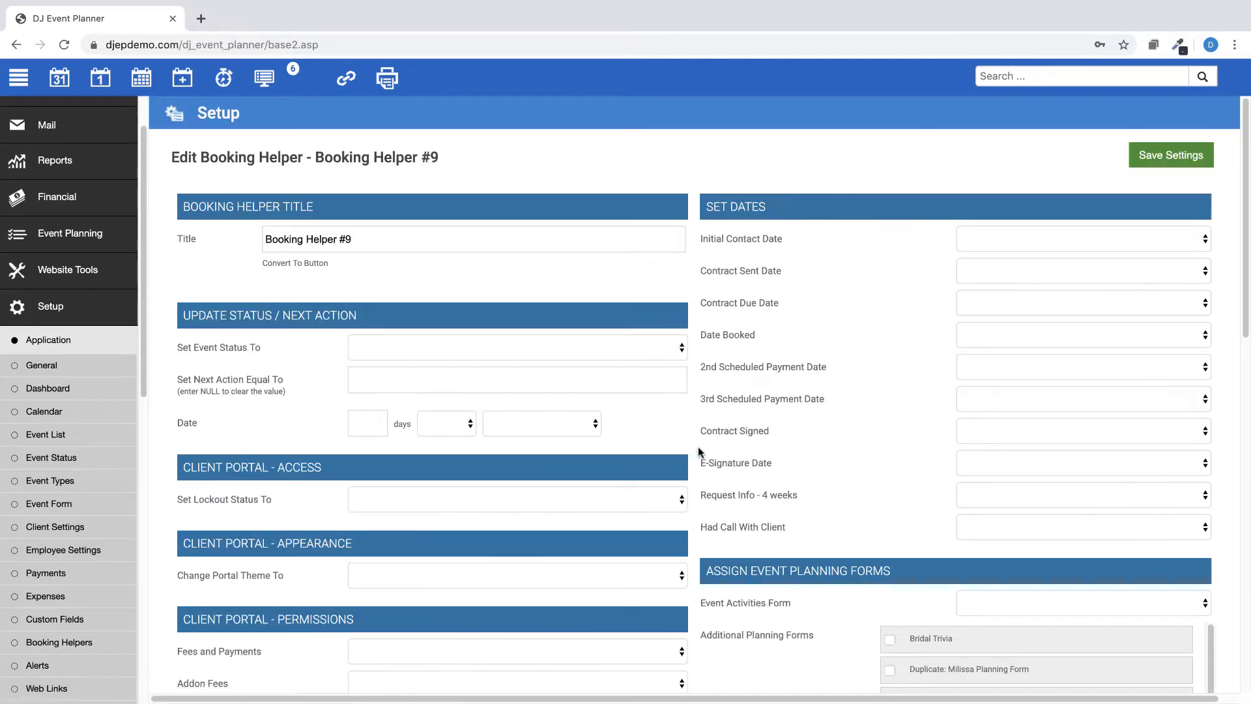
pyautogui.scroll(-1, 698, 447)
pyautogui.scroll(-2, 699, 447)
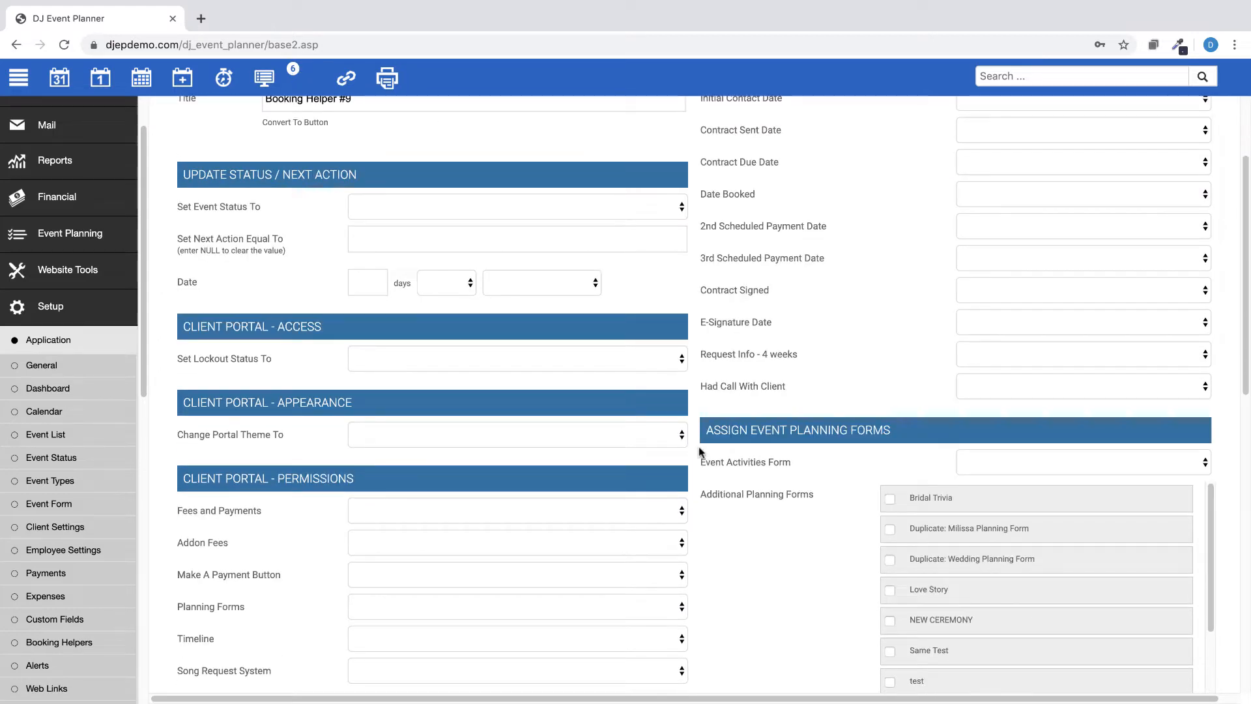
pyautogui.scroll(-2, 734, 459)
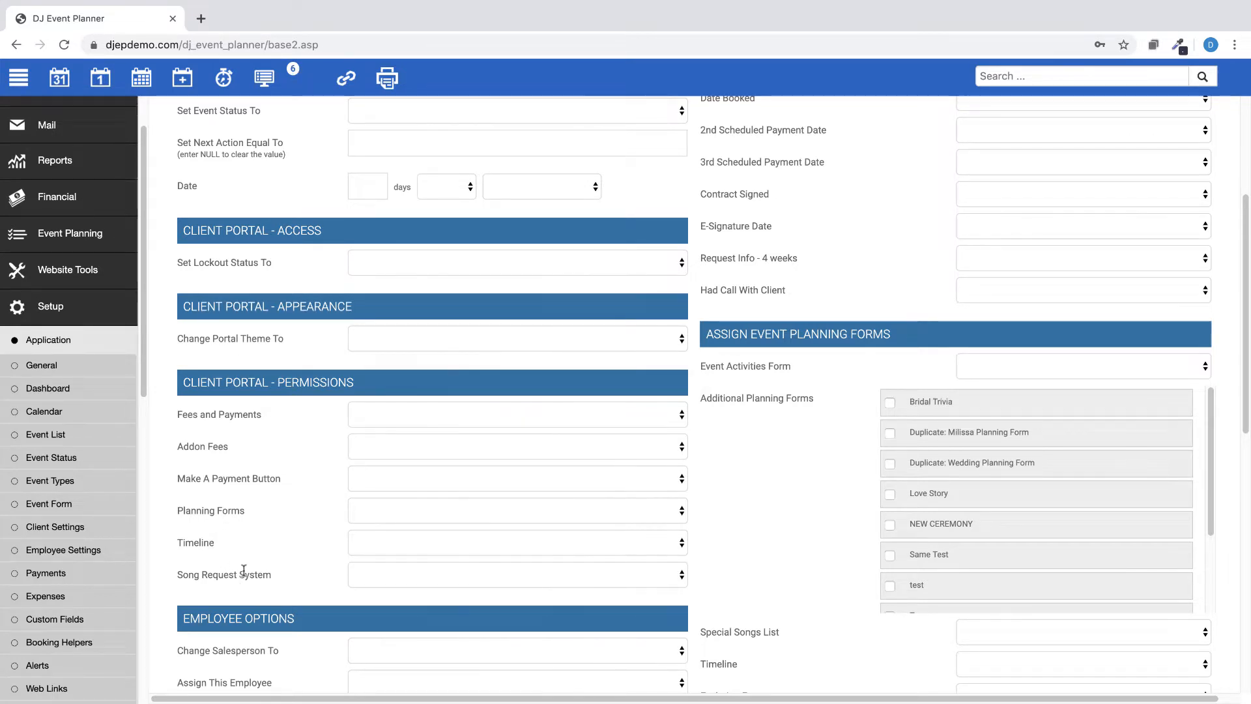
pyautogui.scroll(-1, 245, 574)
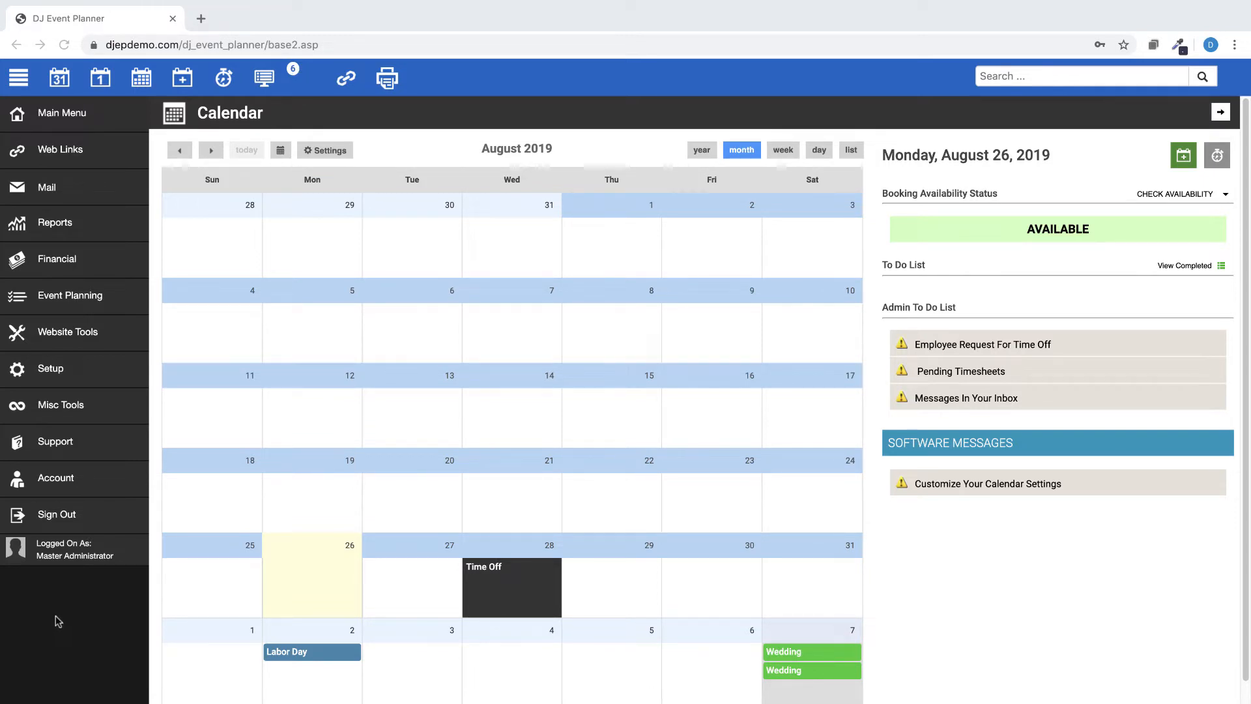
# Display the meeting reminder templates in the Emails setup.
pyautogui.click(48, 369)
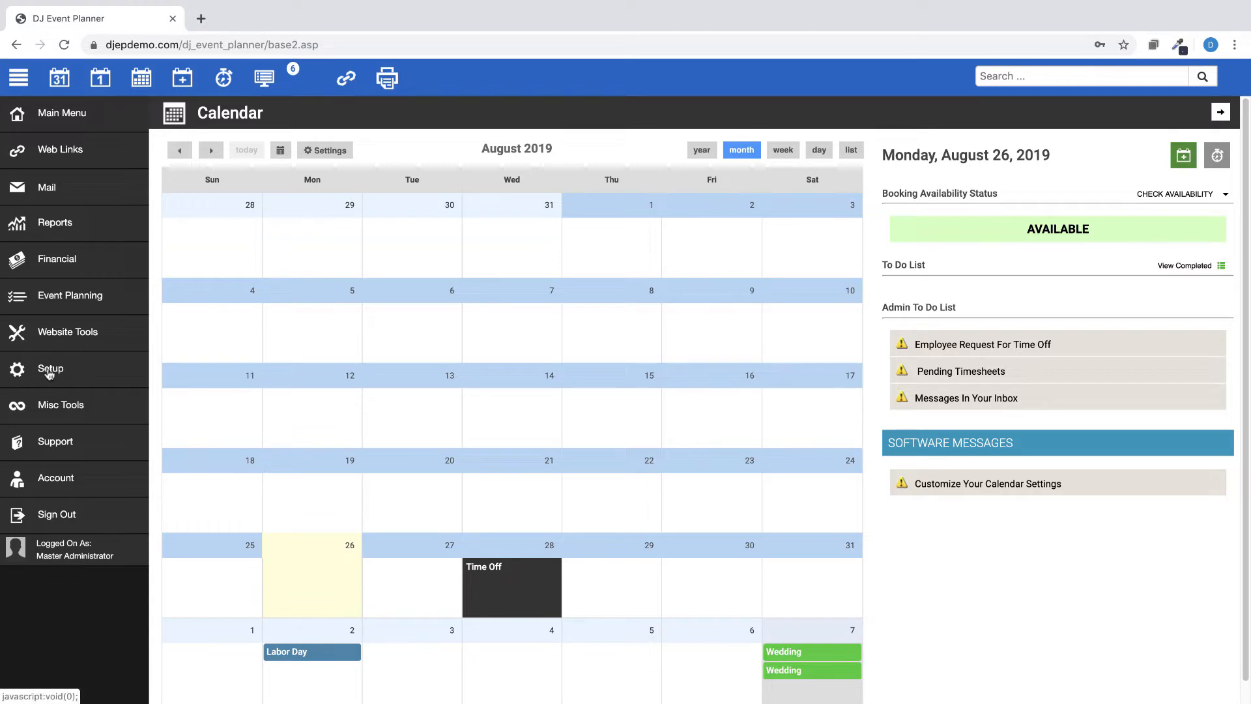
pyautogui.click(49, 370)
pyautogui.click(31, 470)
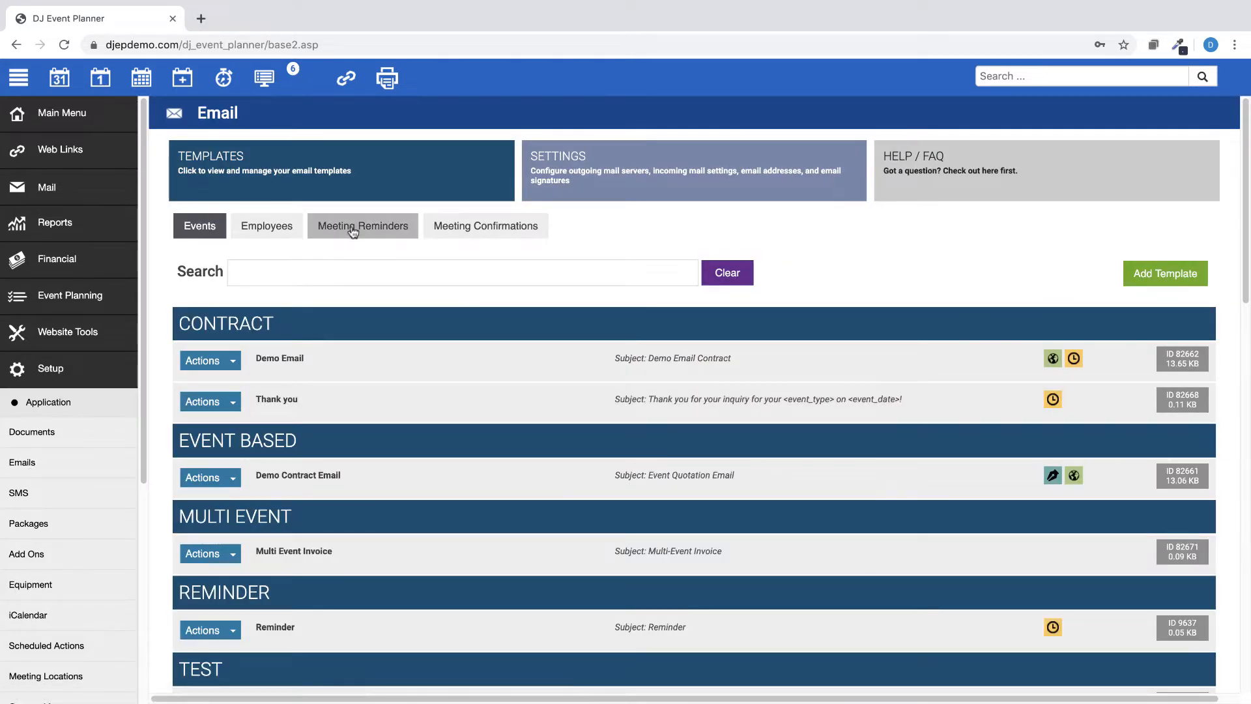
pyautogui.click(352, 232)
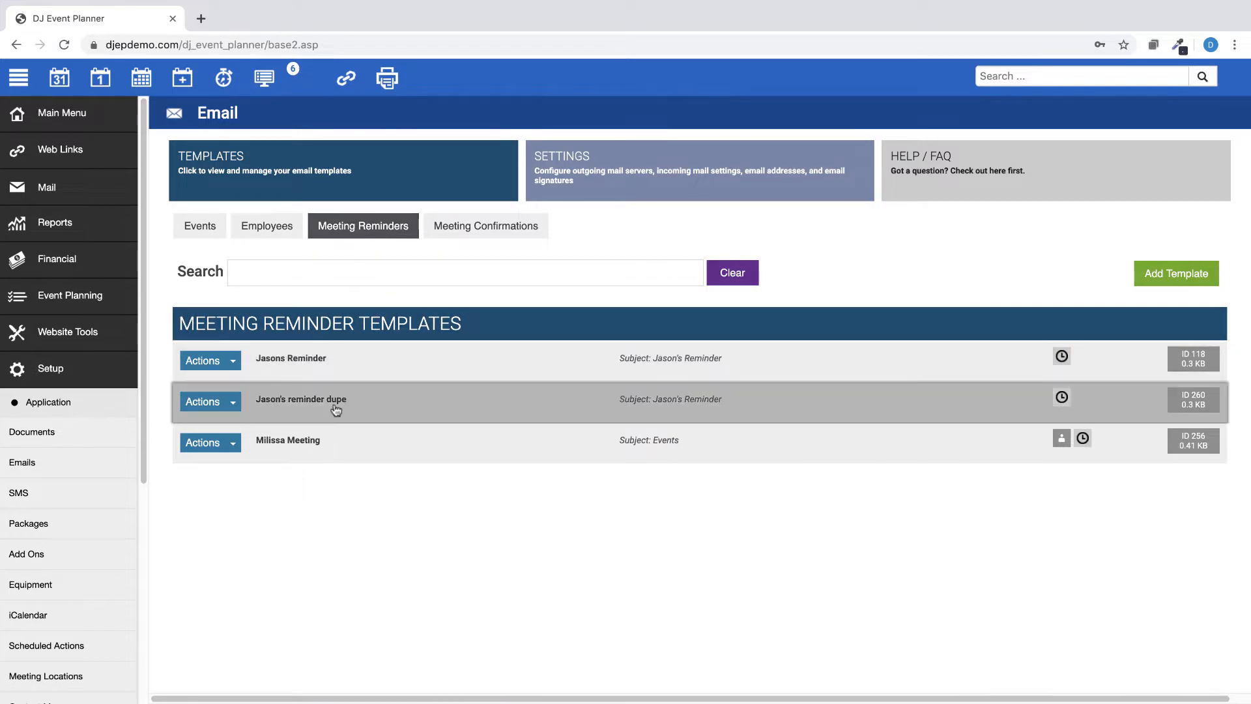
# Try to delete the duplicate meeting reminder template, confirming with DELETE, and unassign it from all appointments.
pyautogui.click(234, 406)
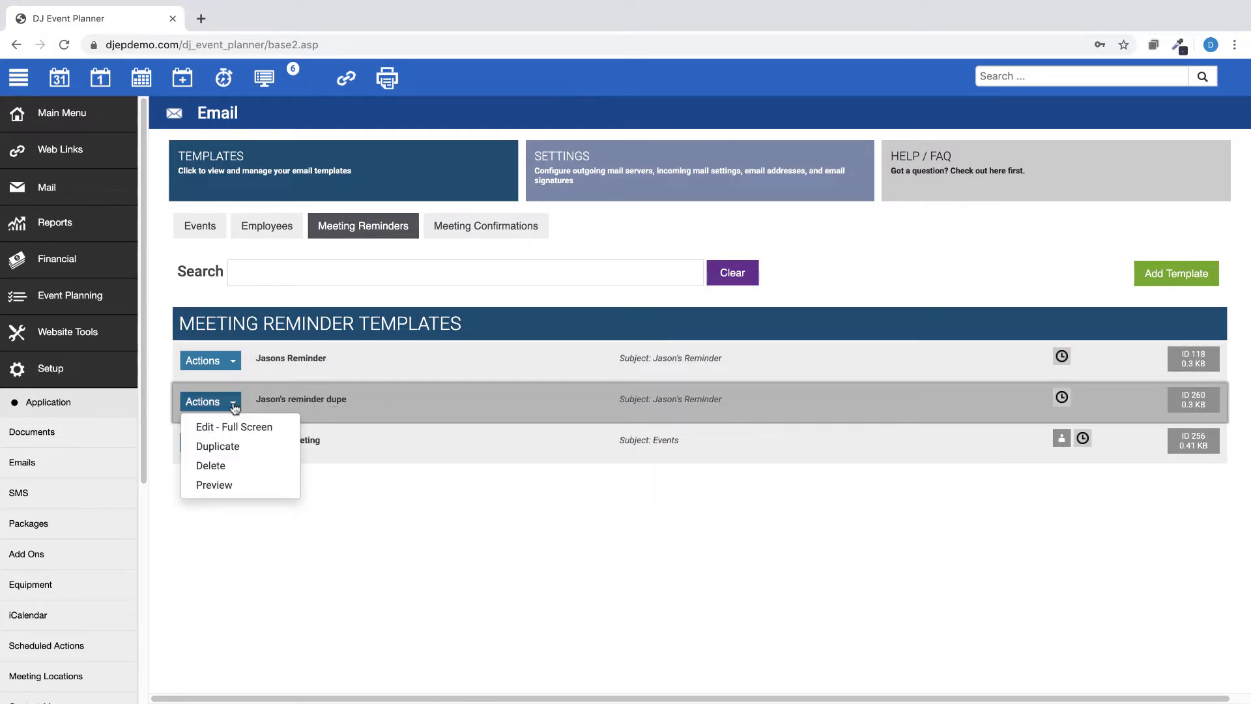
pyautogui.click(224, 467)
pyautogui.click(597, 263)
pyautogui.write('d')
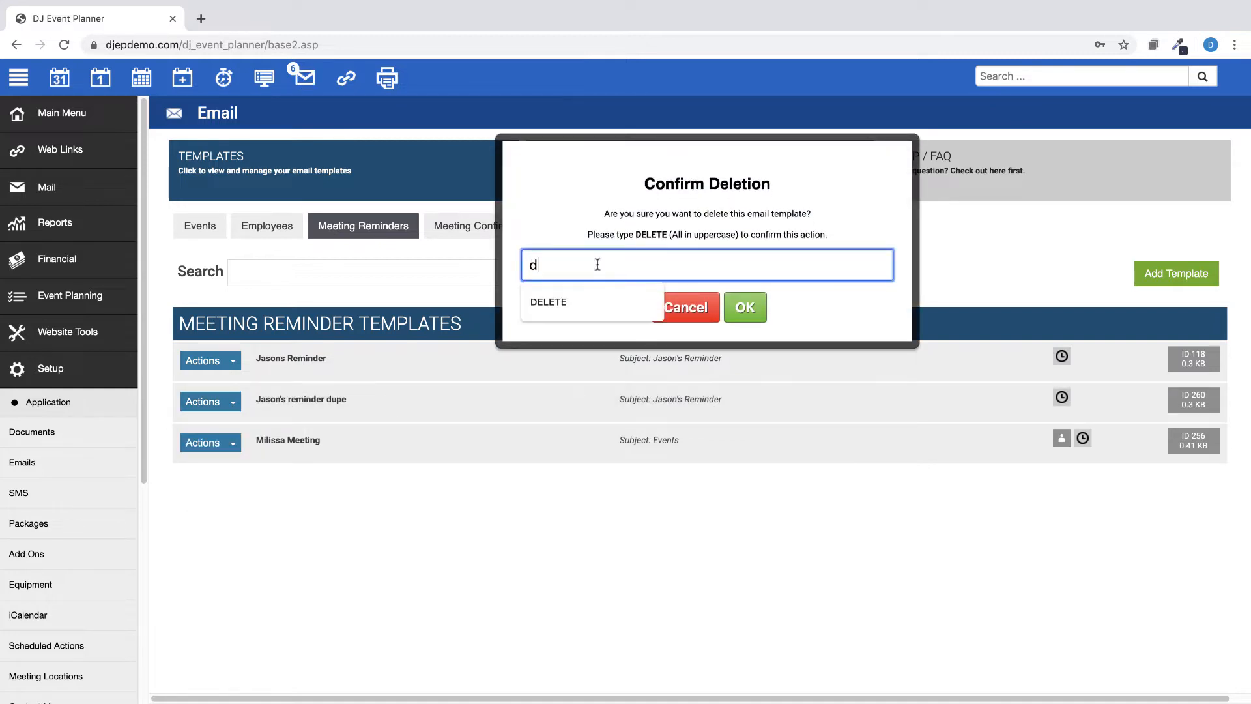
pyautogui.click(551, 302)
pyautogui.click(745, 309)
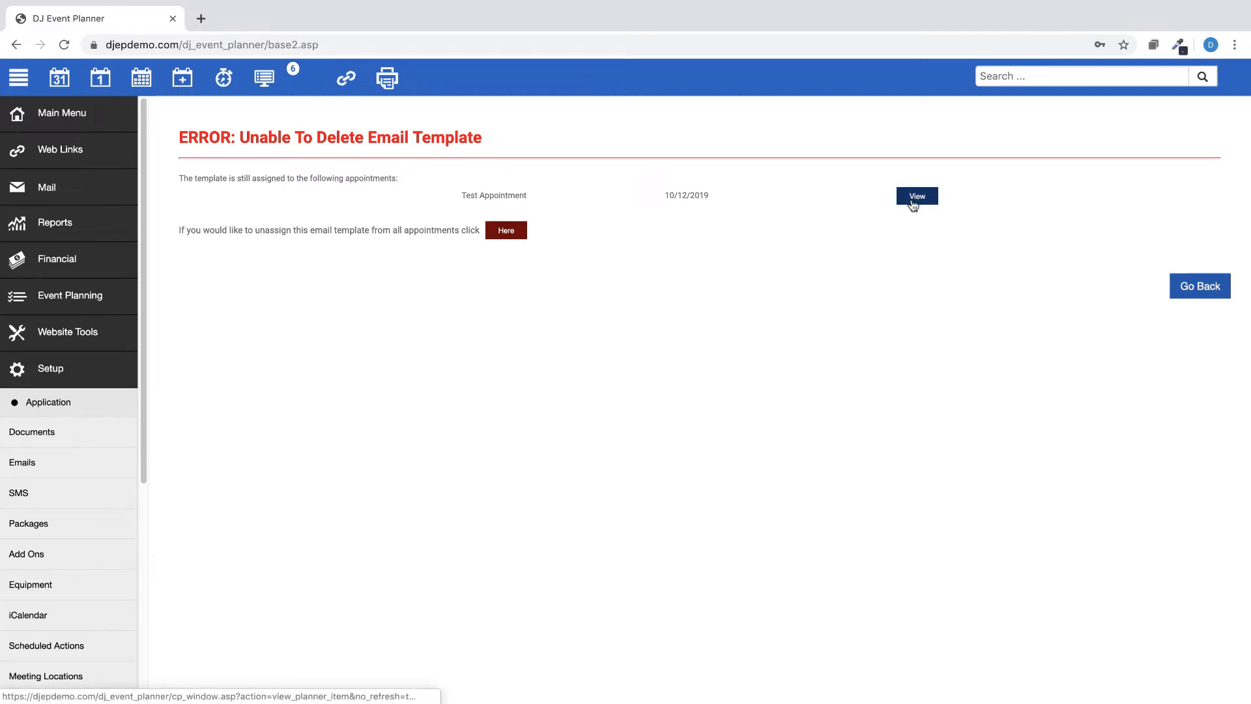
pyautogui.click(505, 231)
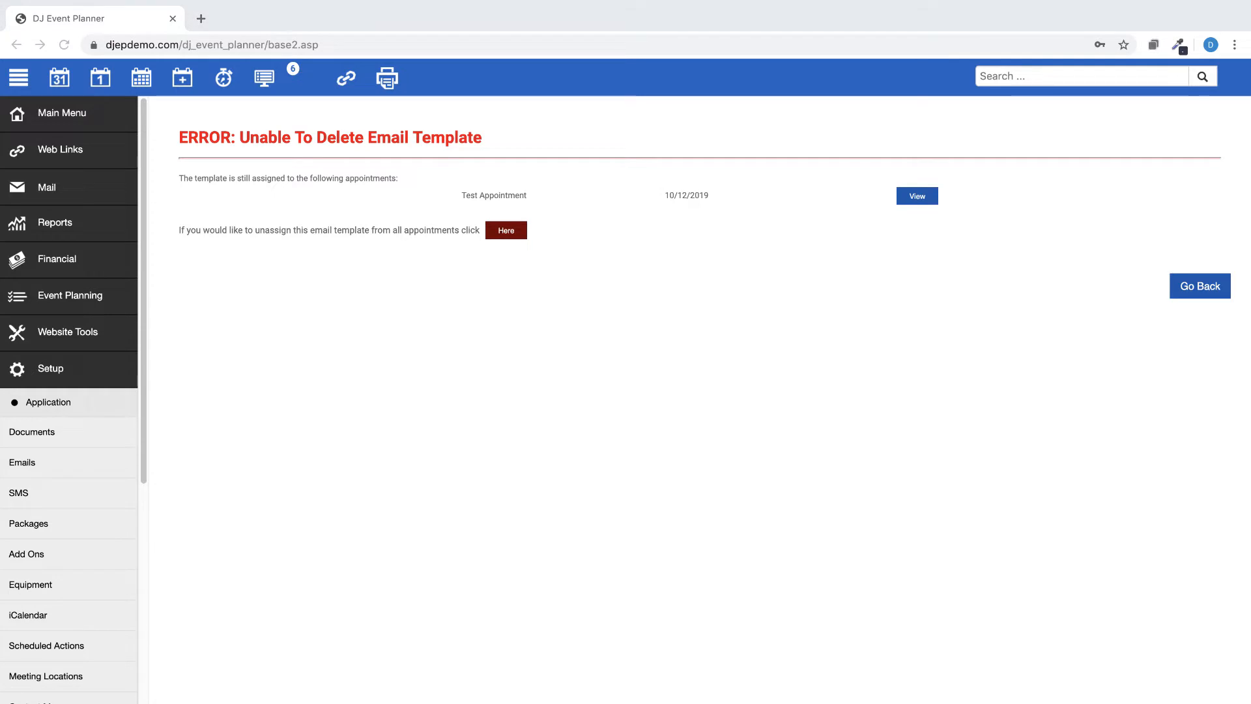
pyautogui.click(506, 234)
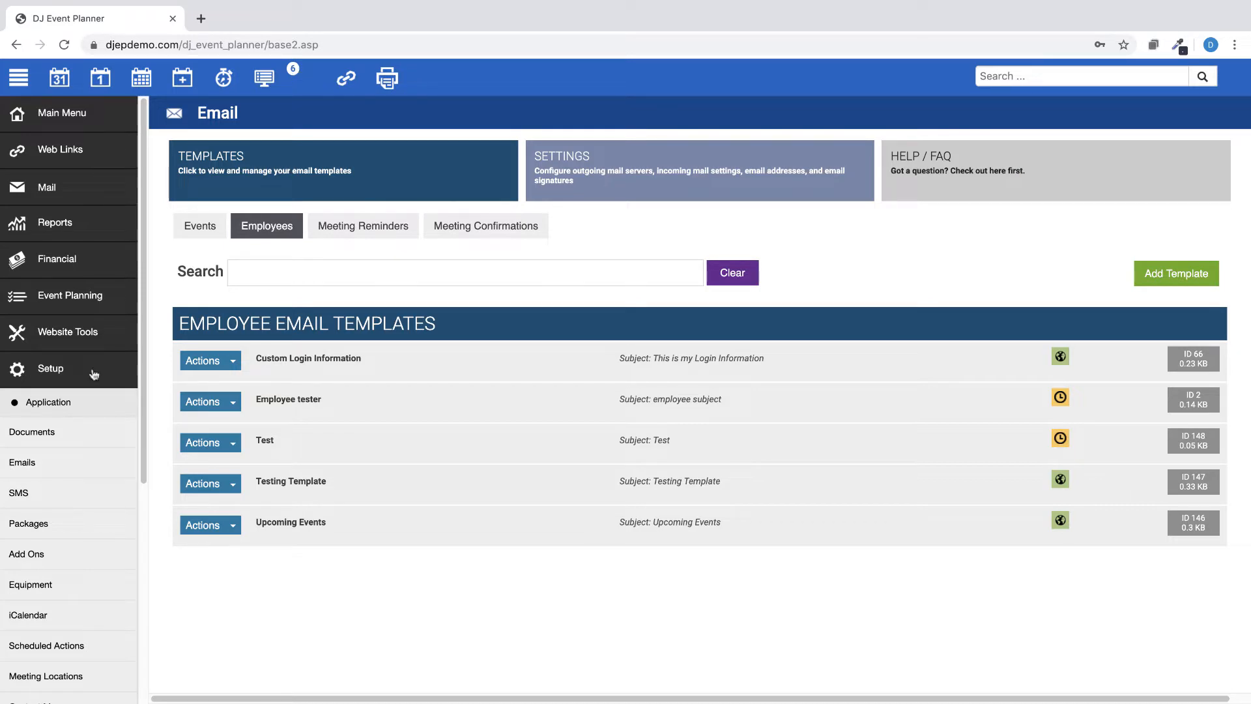
# Edit the Basic Bar Package's website tool settings and enter 5 as its Instant Quote display order.
pyautogui.click(57, 372)
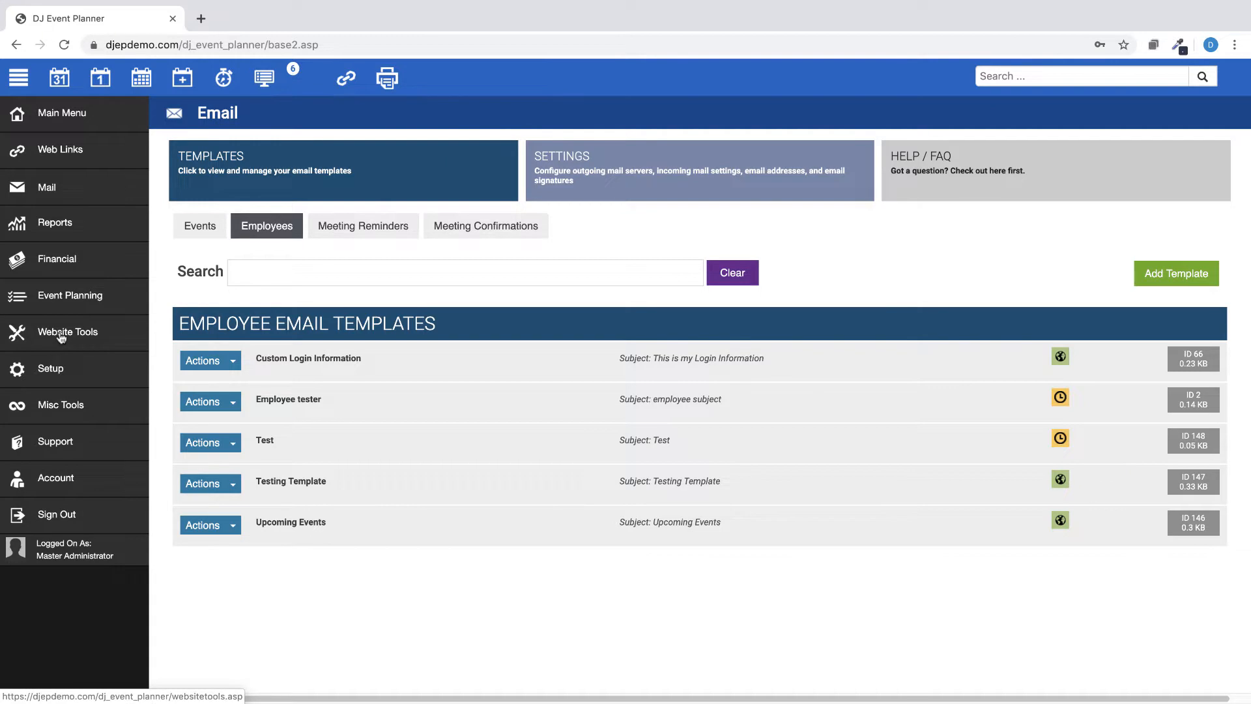
pyautogui.click(61, 337)
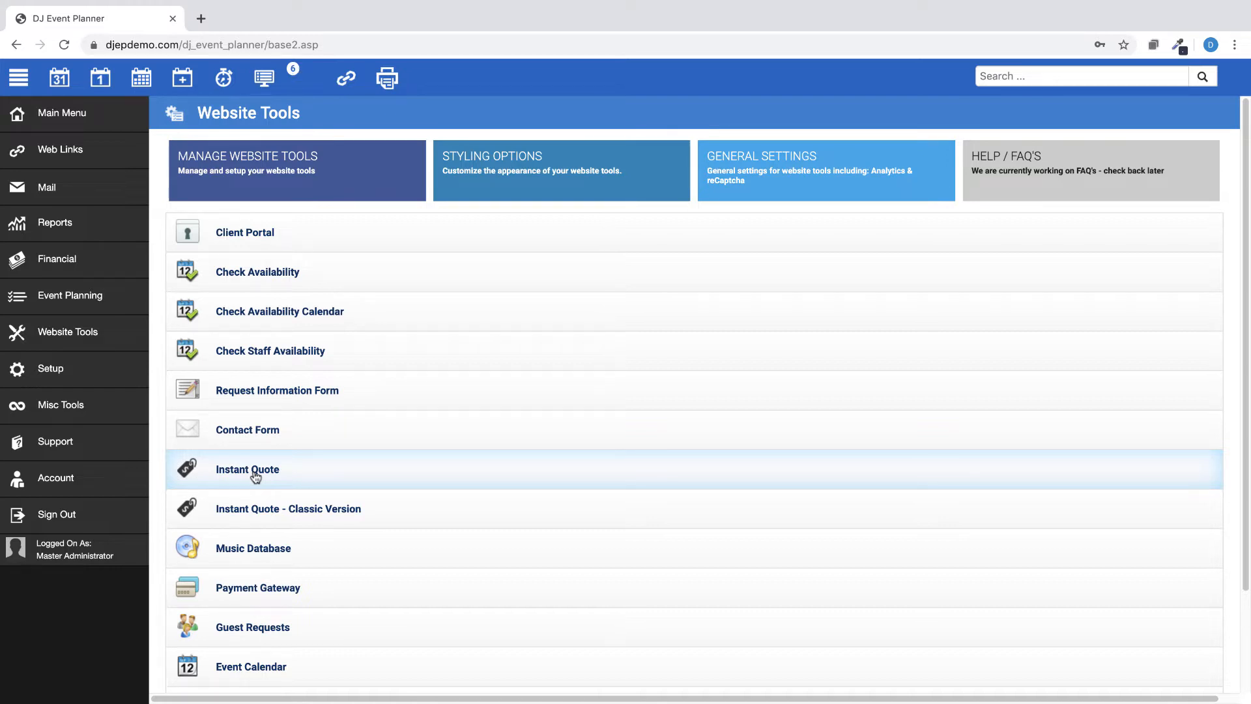
pyautogui.click(58, 374)
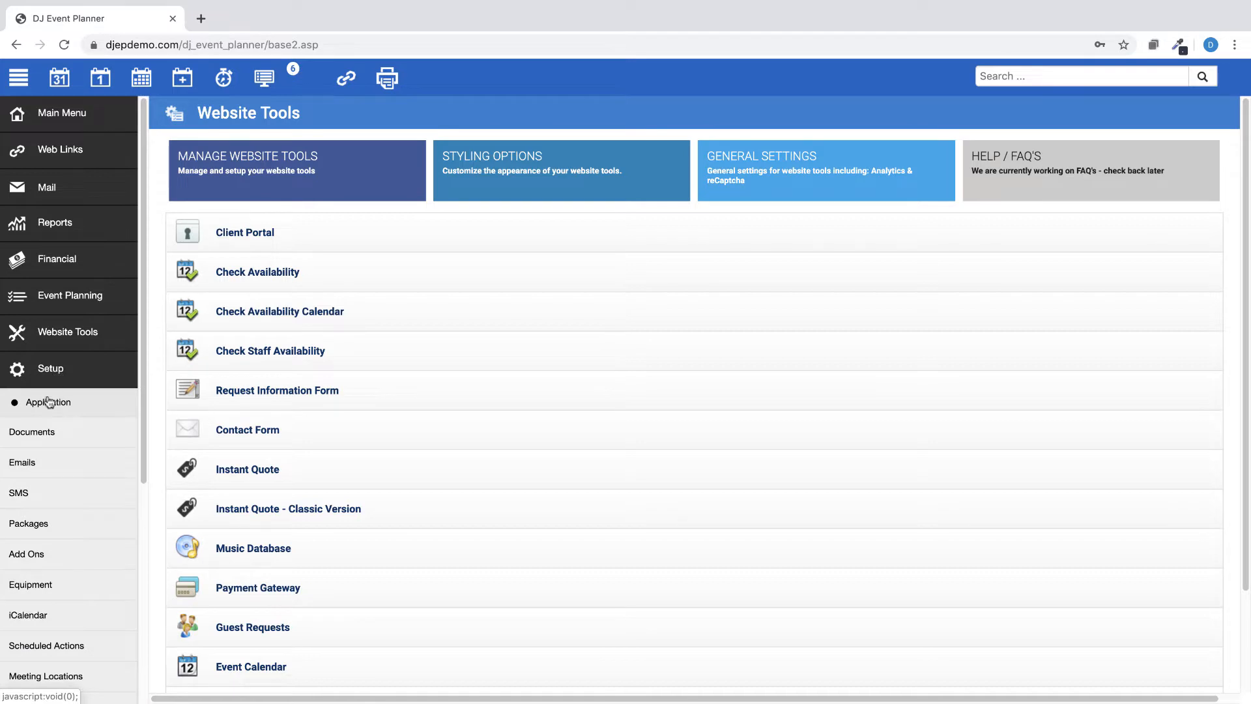
pyautogui.click(37, 525)
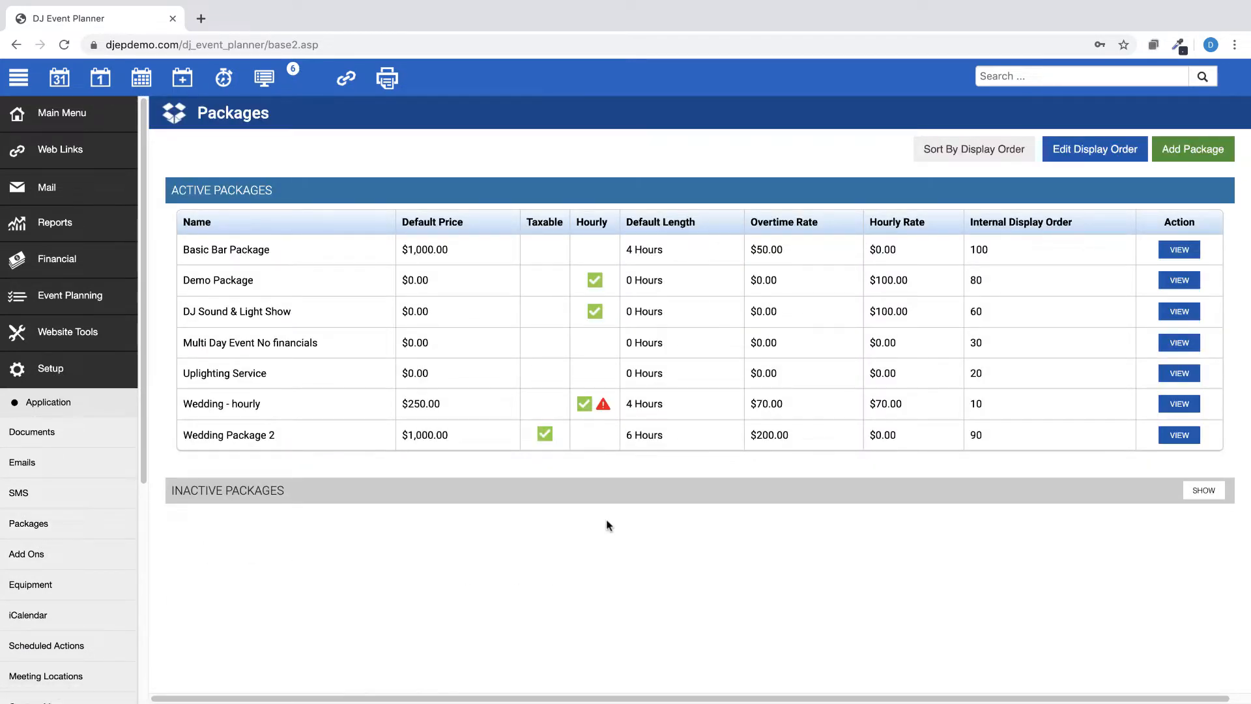
pyautogui.click(1181, 251)
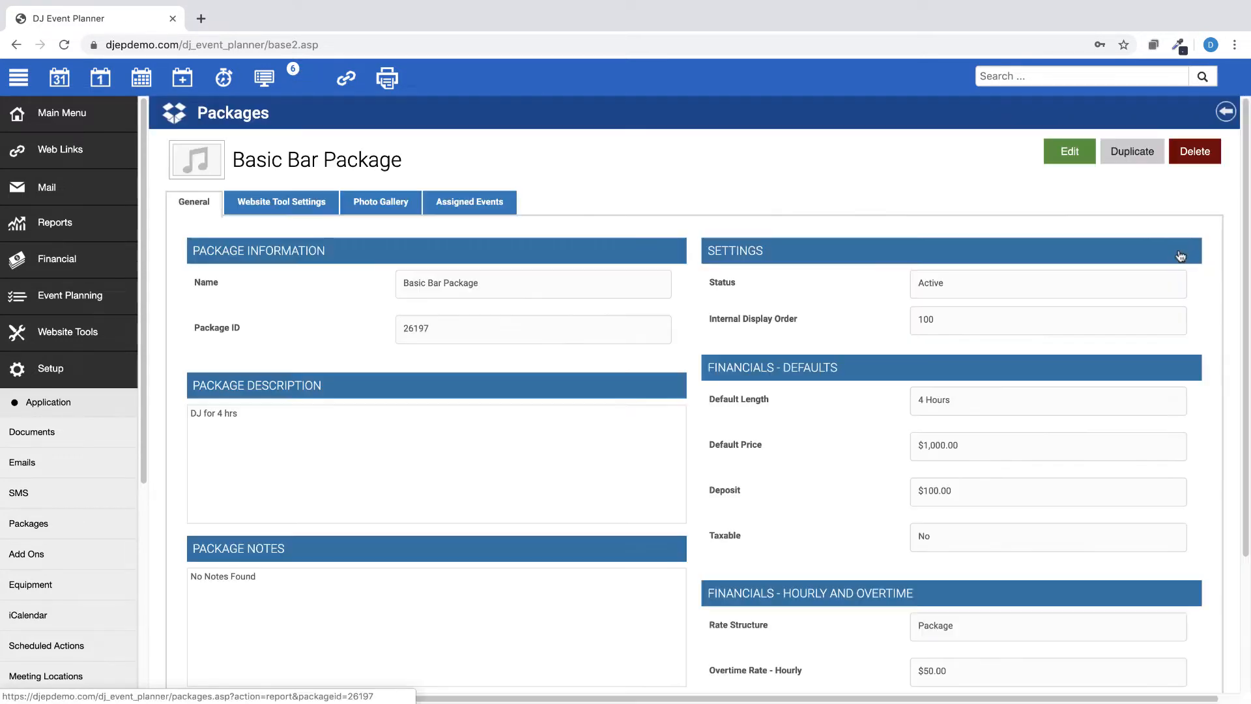
pyautogui.click(1068, 158)
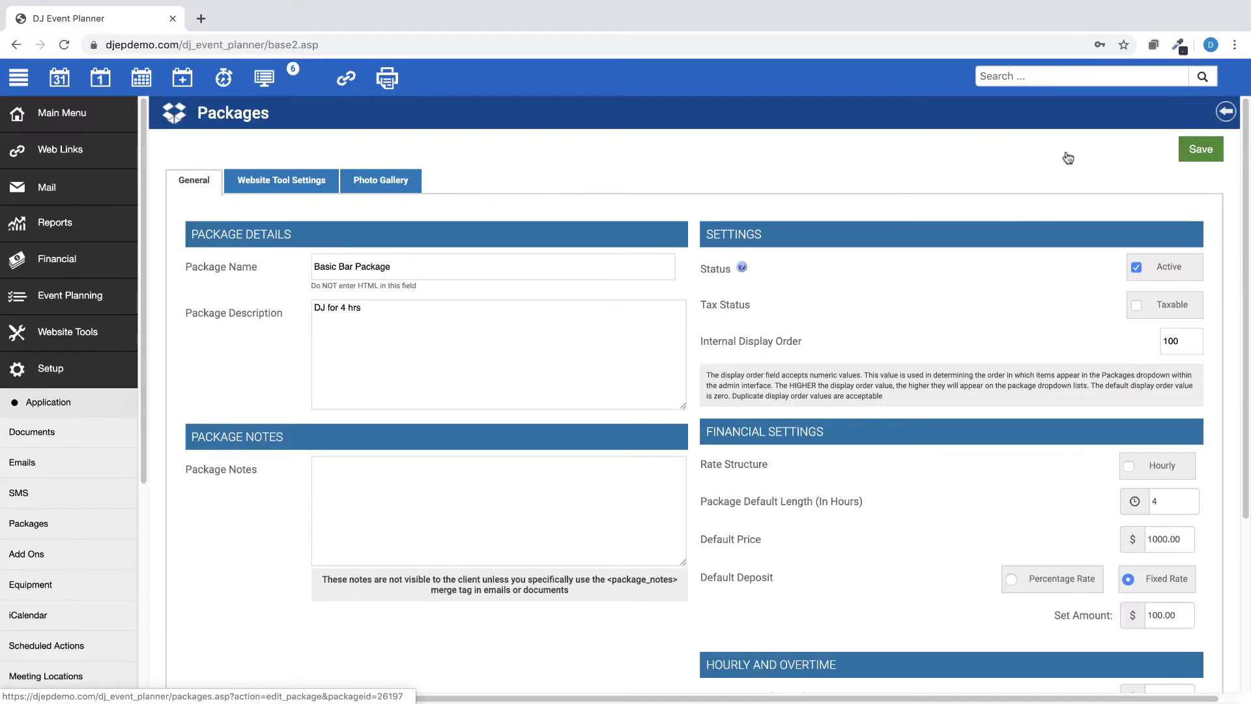
pyautogui.click(267, 180)
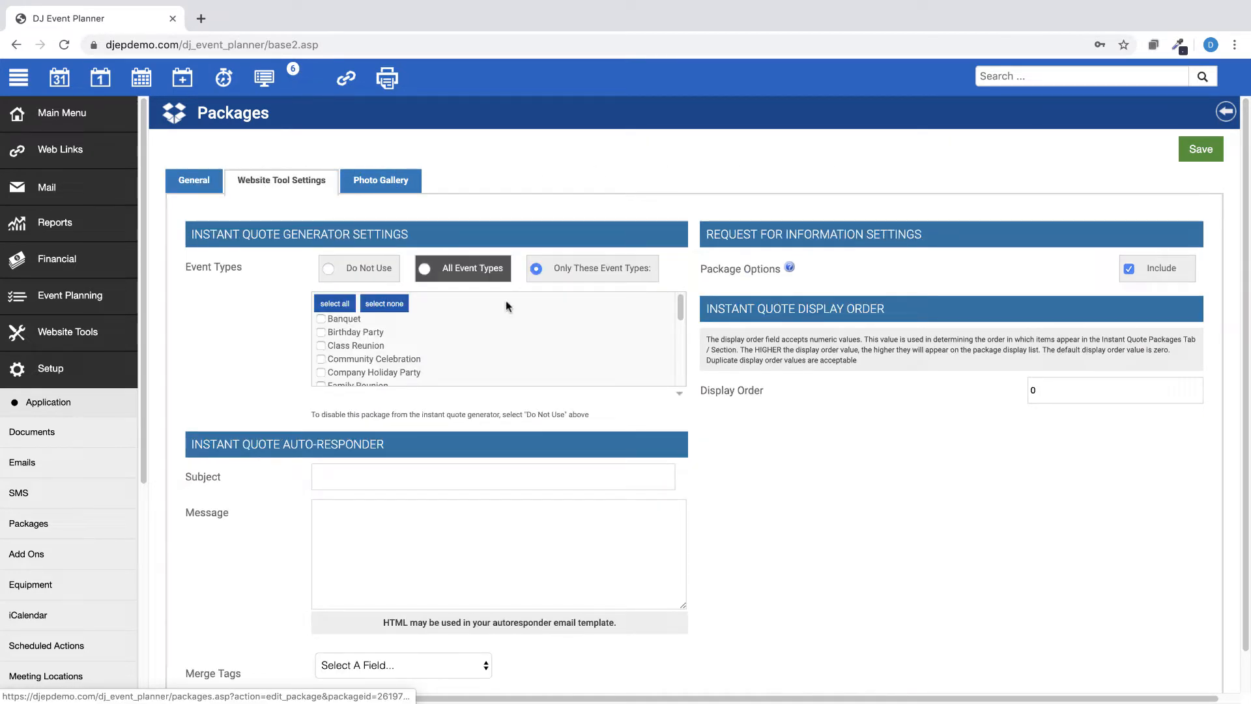
pyautogui.click(1036, 399)
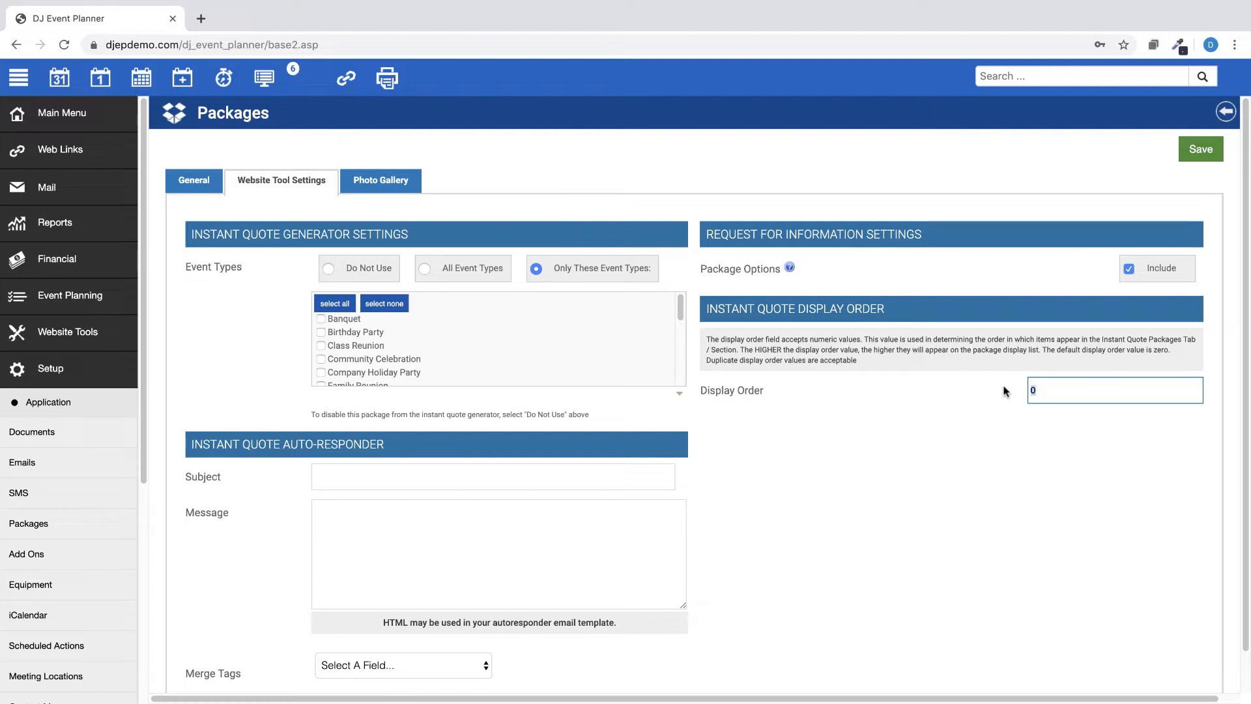
pyautogui.write('5')
# Open the Instant Quote website tool's settings and bring up the display order editor for its packages.
pyautogui.click(58, 362)
pyautogui.click(58, 337)
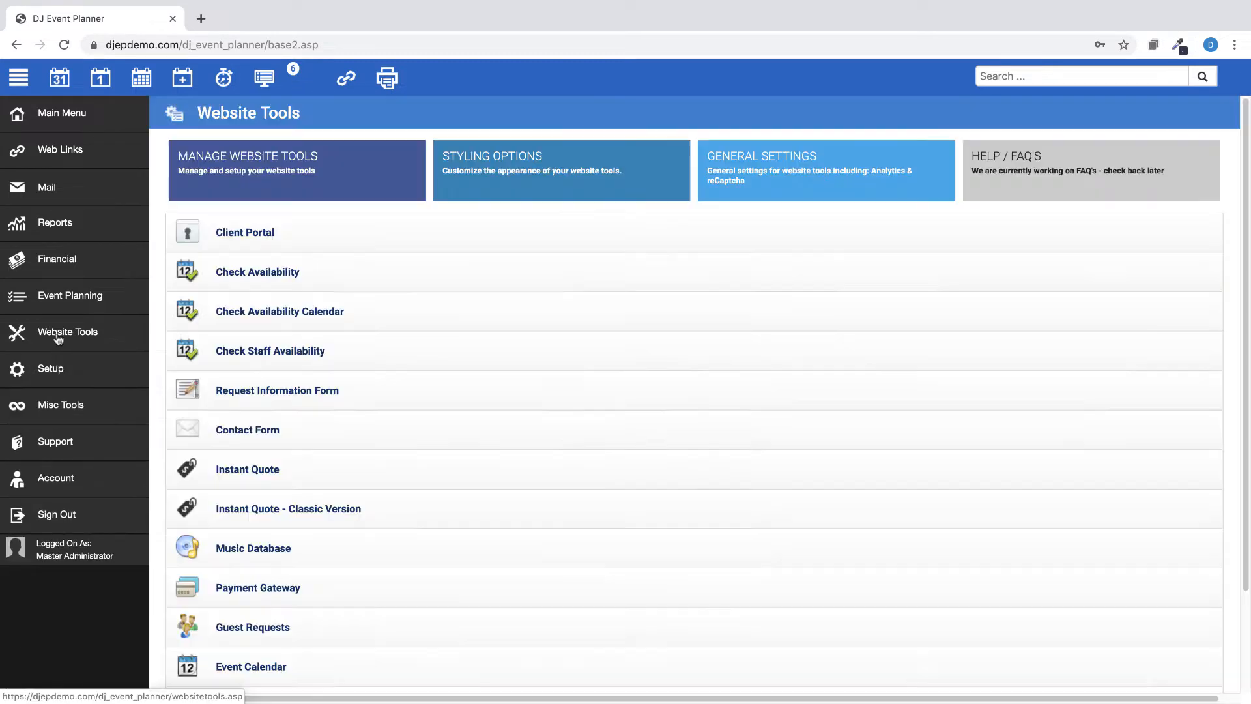
pyautogui.click(440, 481)
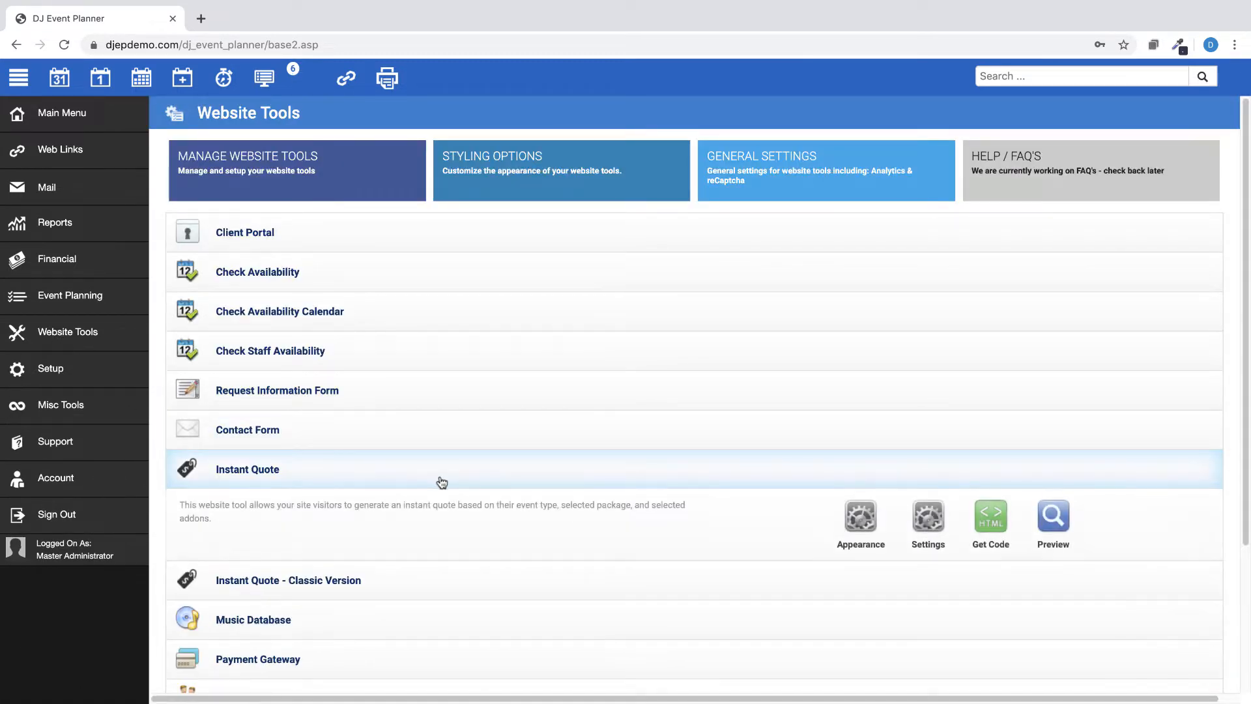
pyautogui.click(926, 521)
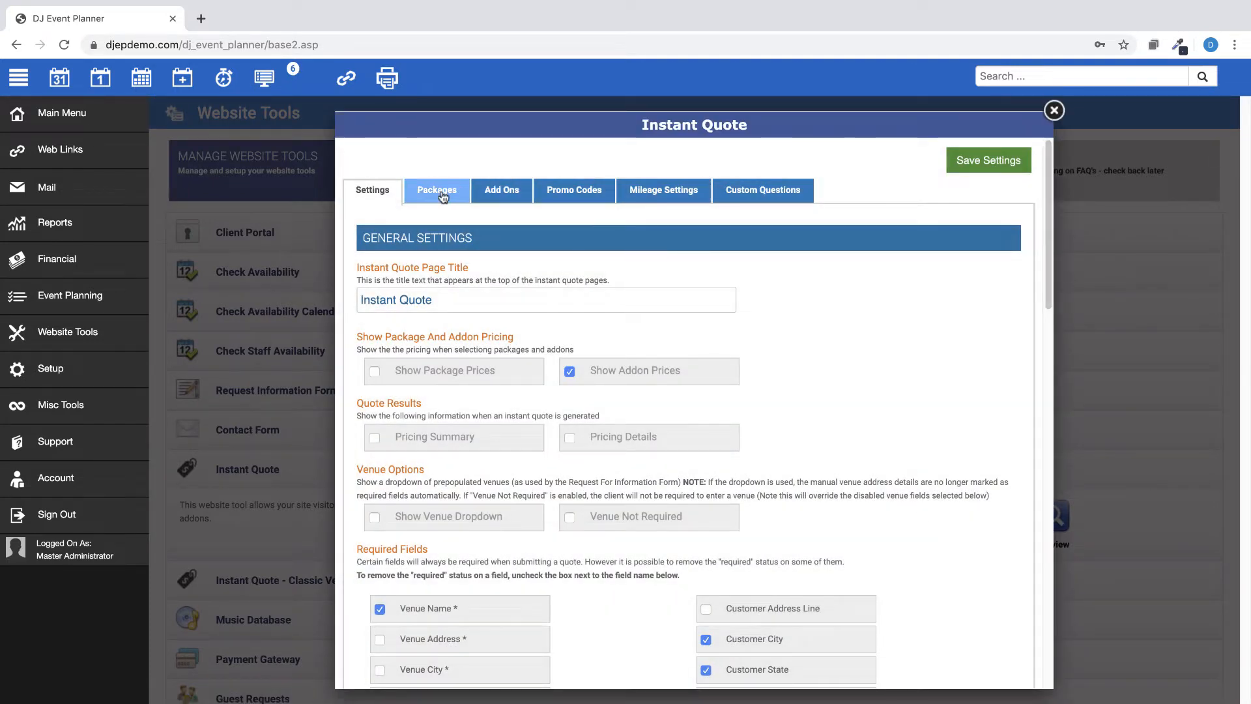
pyautogui.click(441, 191)
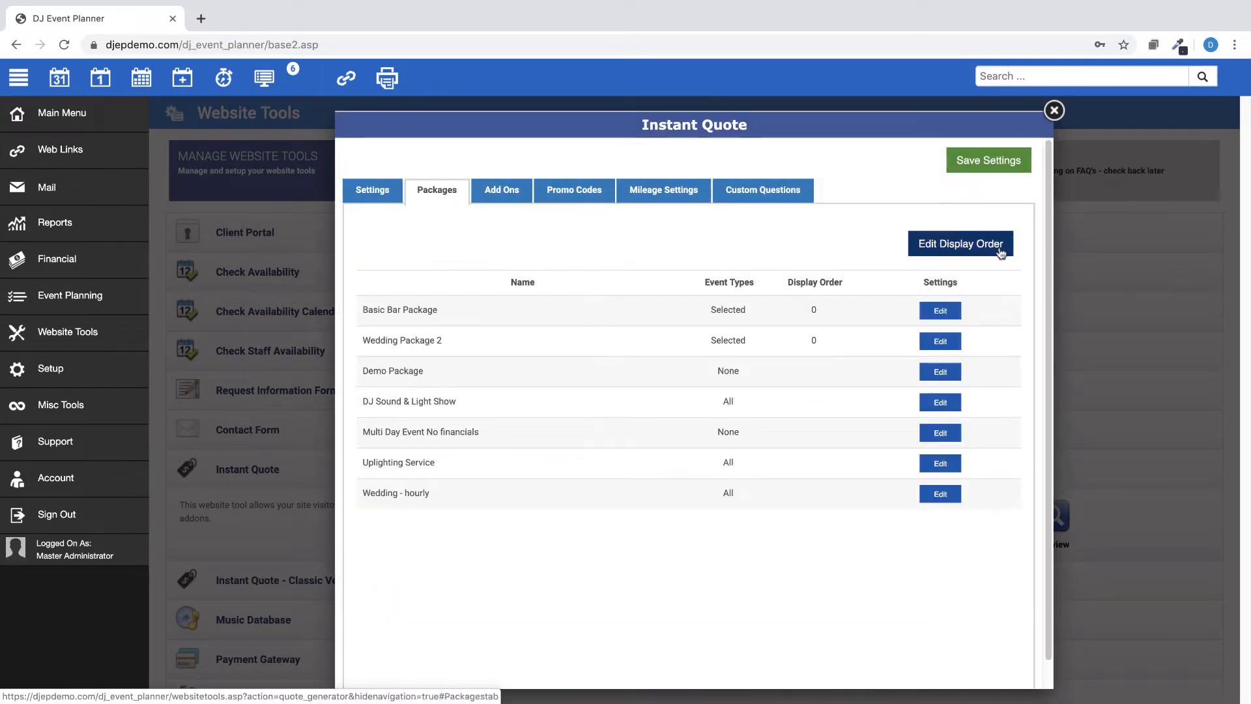
pyautogui.click(975, 251)
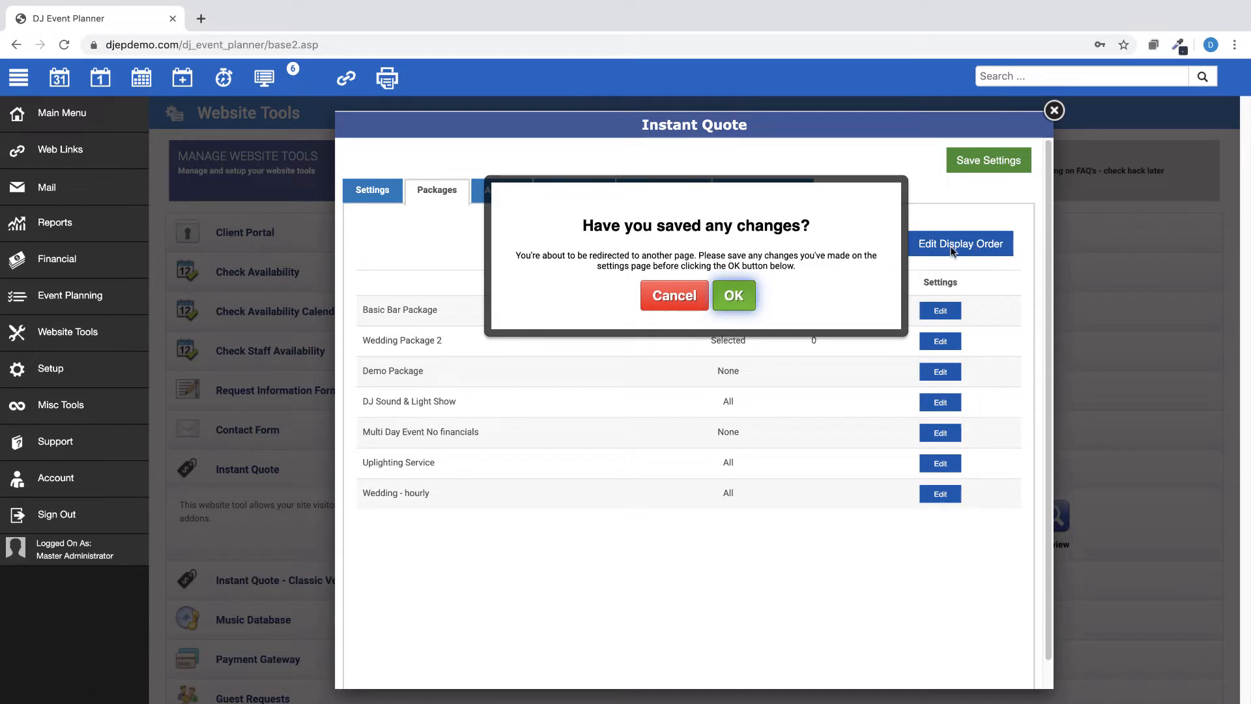
pyautogui.click(735, 296)
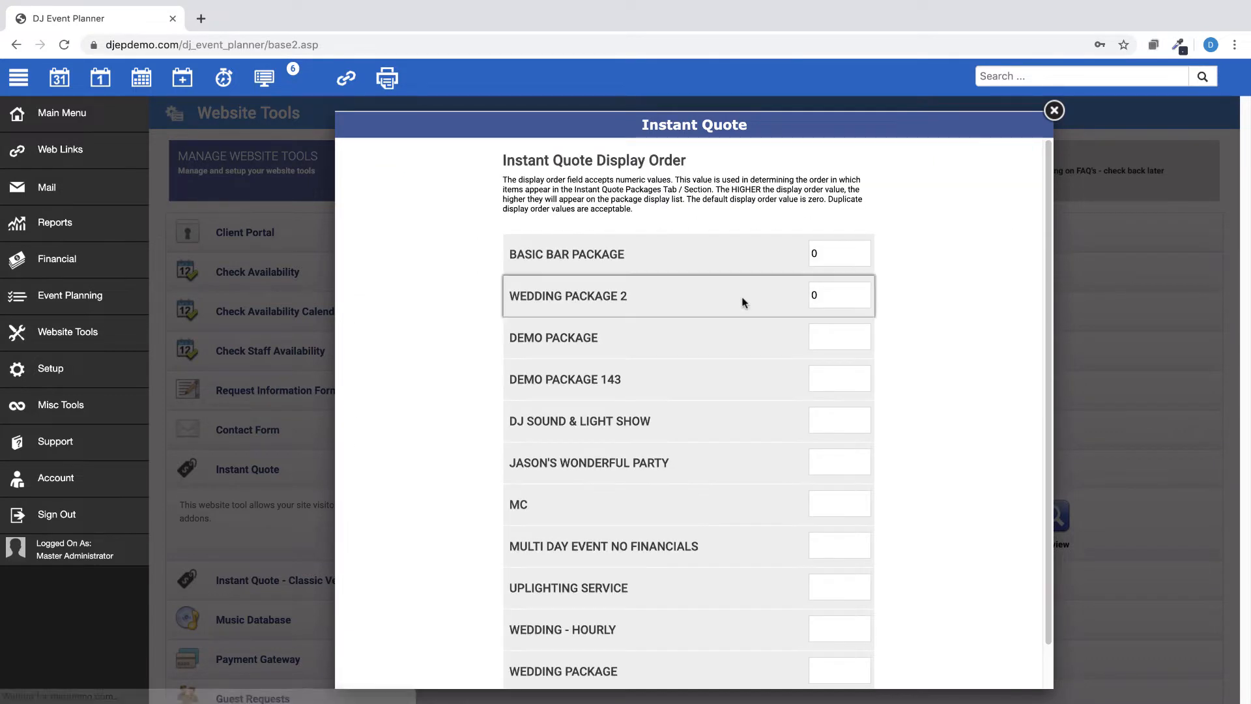
# Enter Instant Quote display orders of 5 for Basic Bar Package and 2 for Wedding Package 2, and close without saving.
pyautogui.click(822, 253)
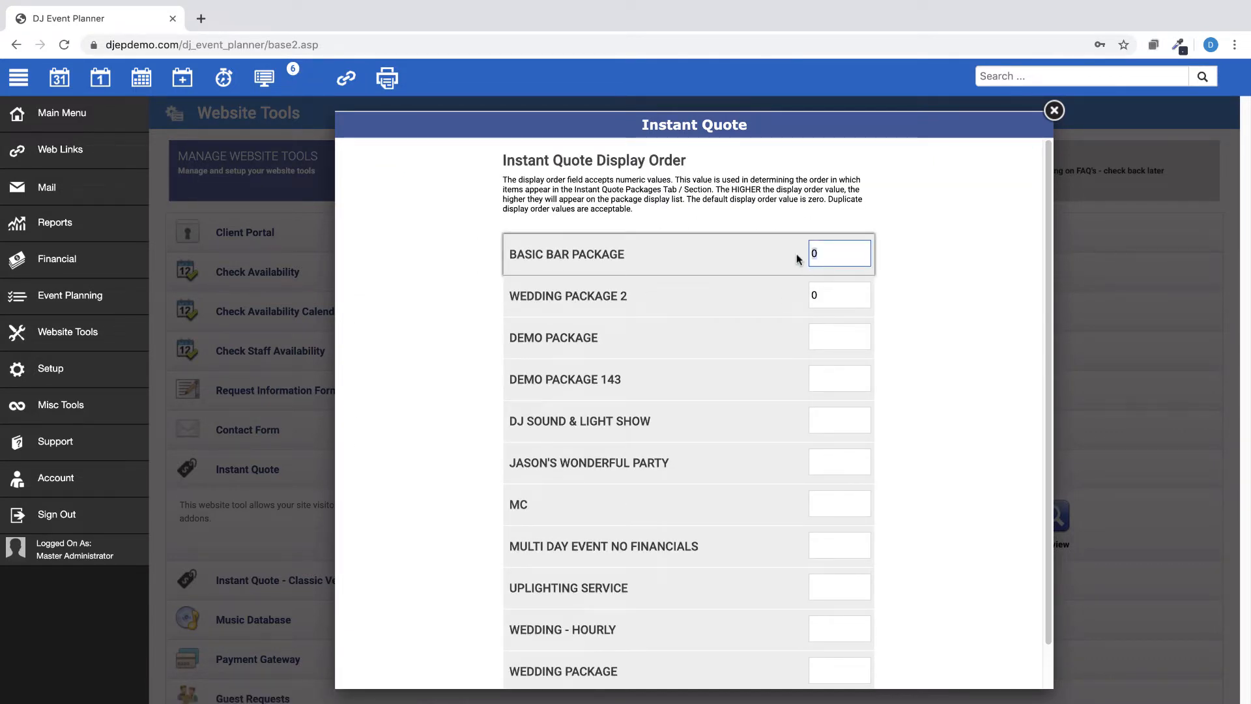
pyautogui.write('5')
pyautogui.press('Tab')
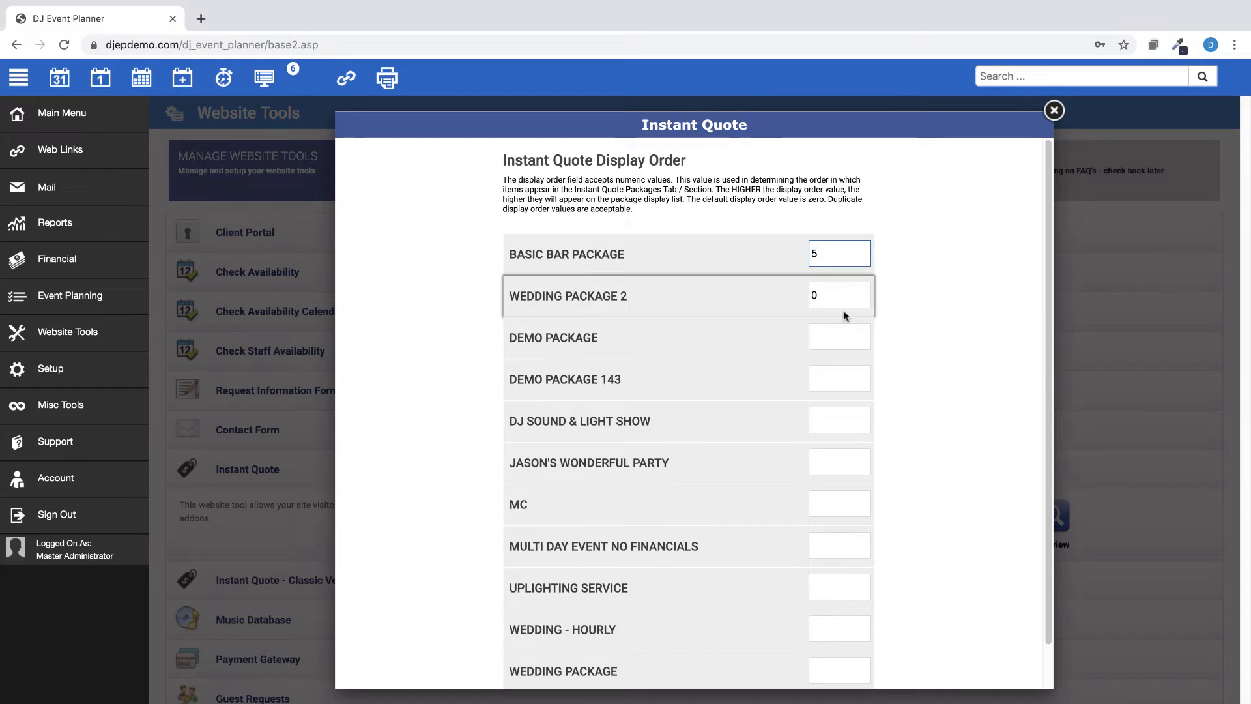
pyautogui.write('2')
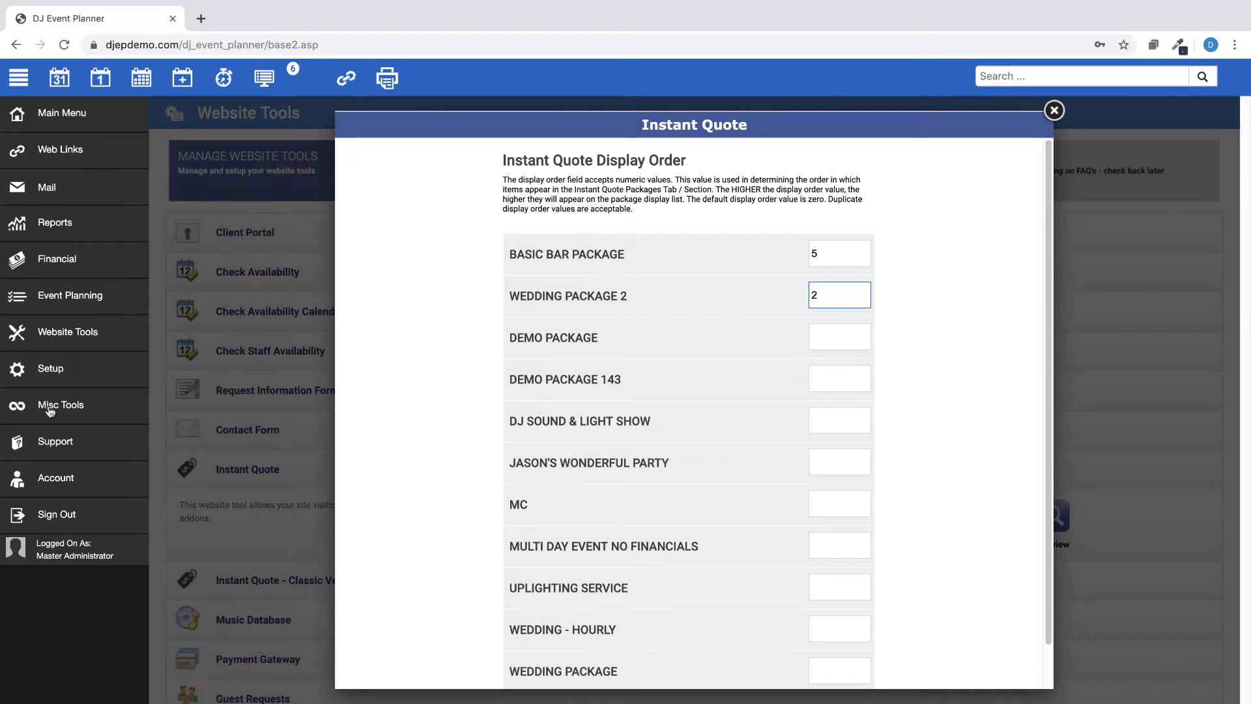
pyautogui.click(1056, 112)
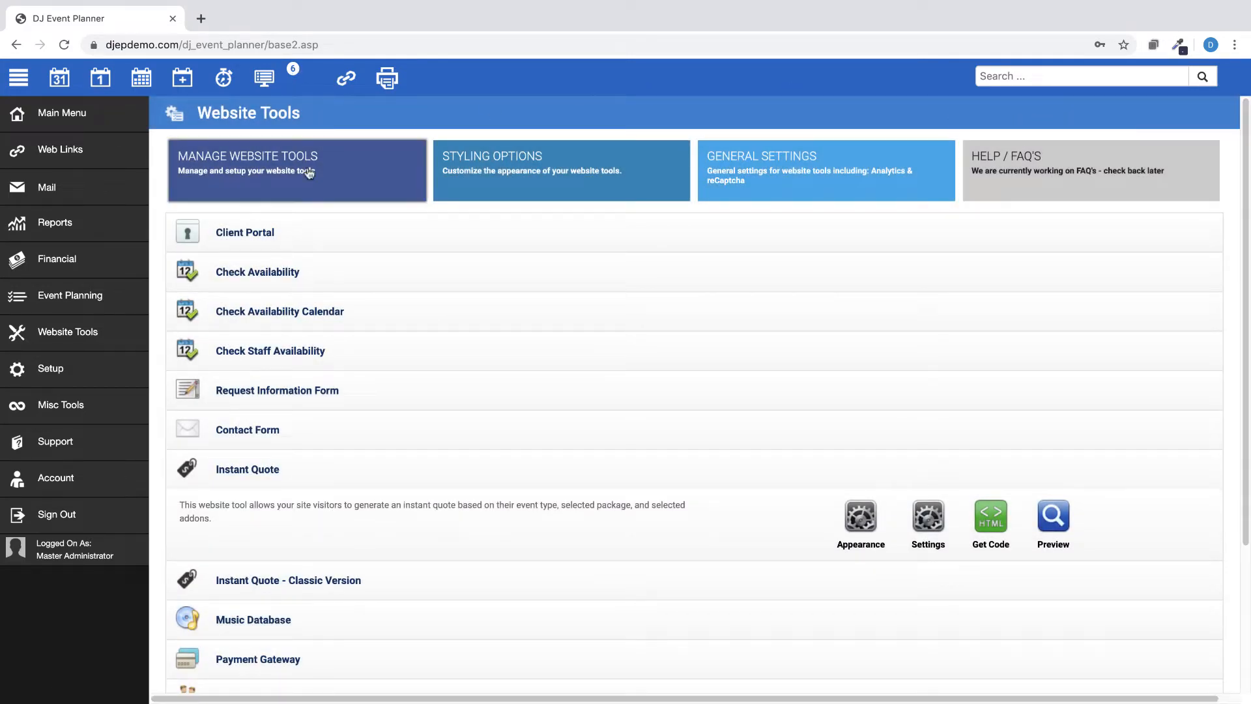
# Set the Deluxe Lights addon's display order to 1 and save the addon.
pyautogui.click(51, 372)
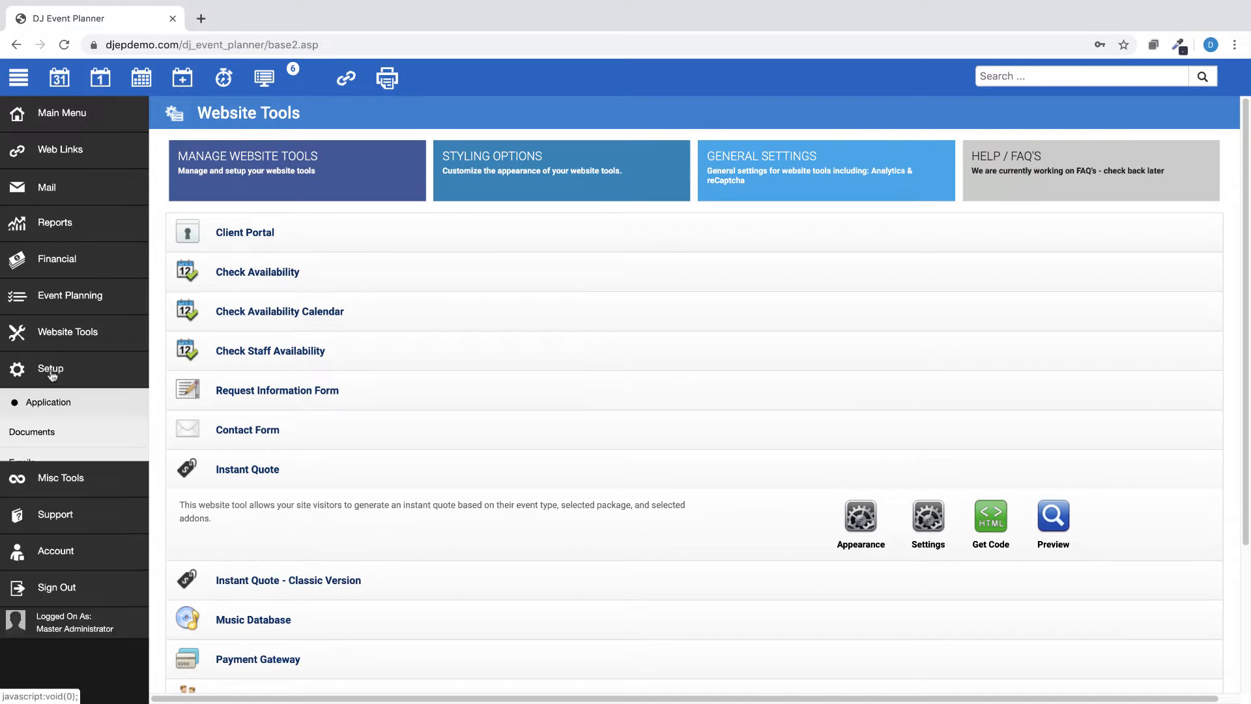
pyautogui.click(30, 558)
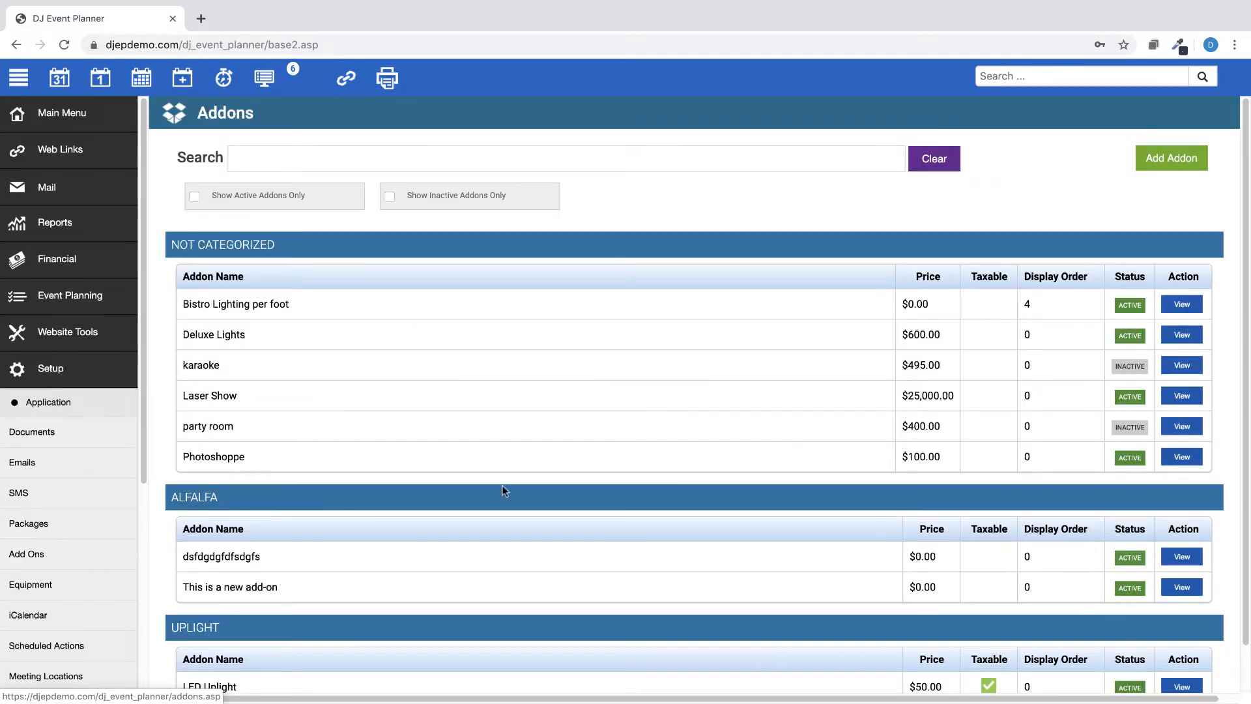
pyautogui.click(1180, 335)
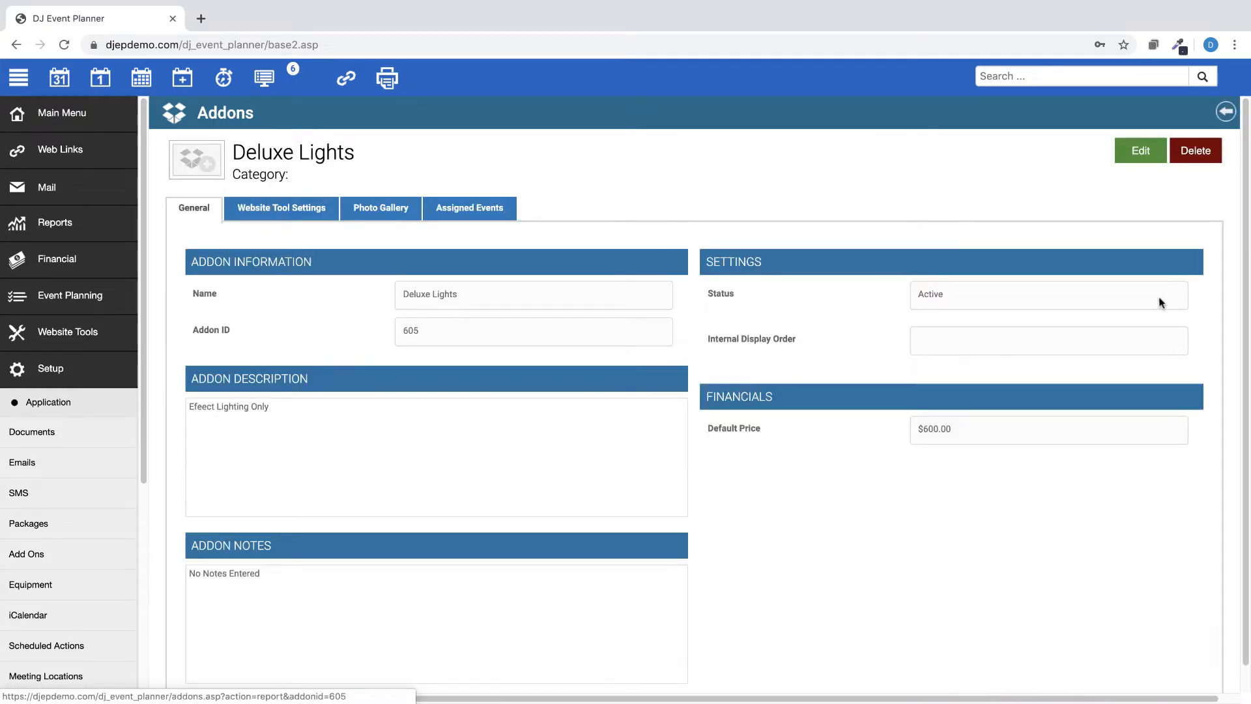
pyautogui.click(1142, 151)
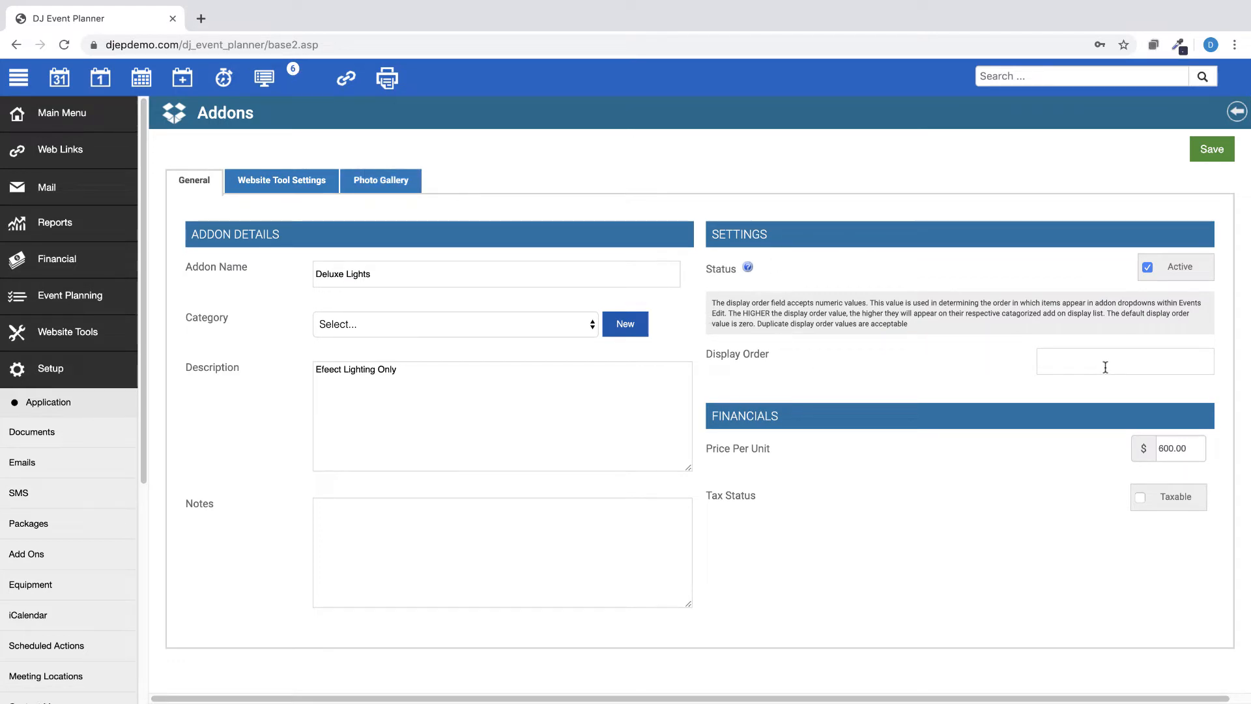
pyautogui.click(1085, 365)
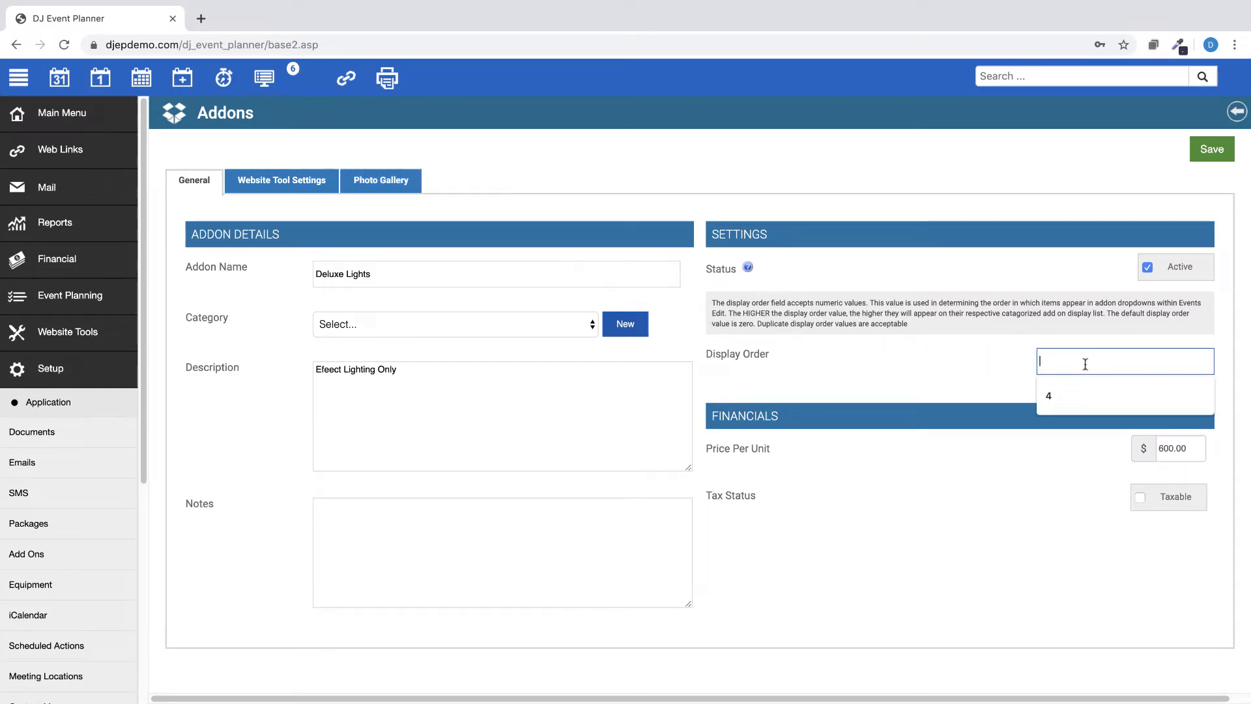
pyautogui.write('1')
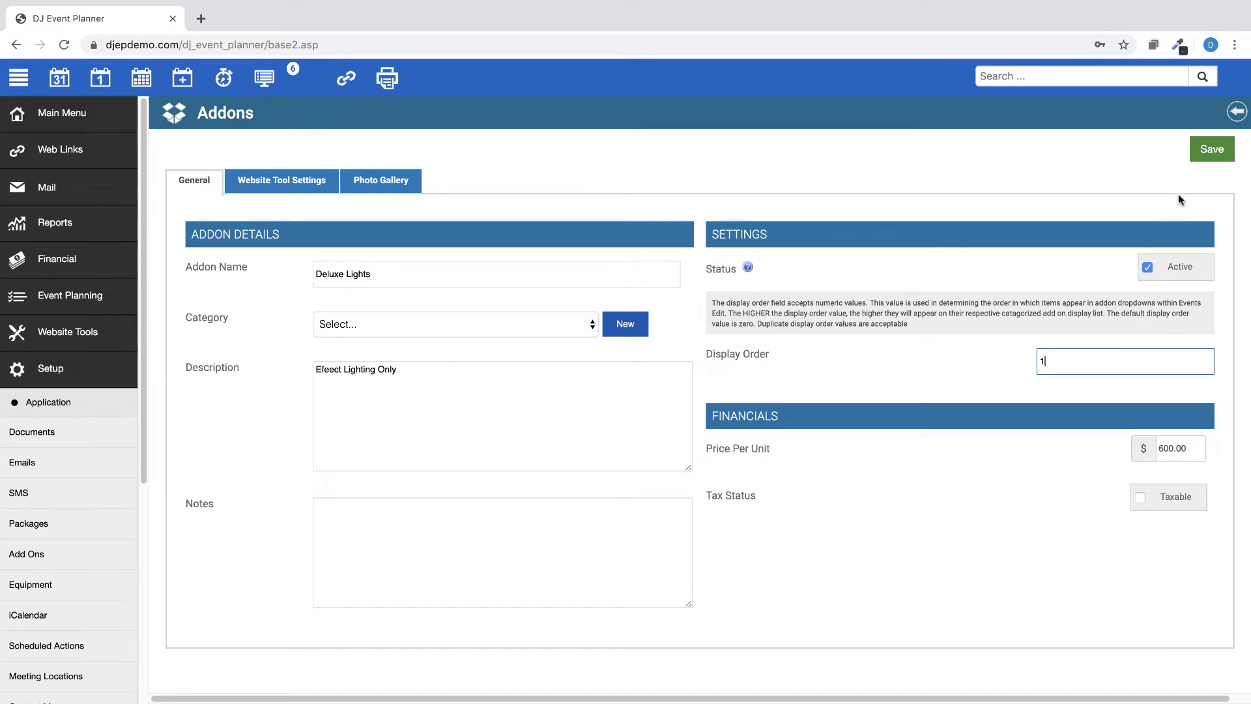
pyautogui.click(1202, 153)
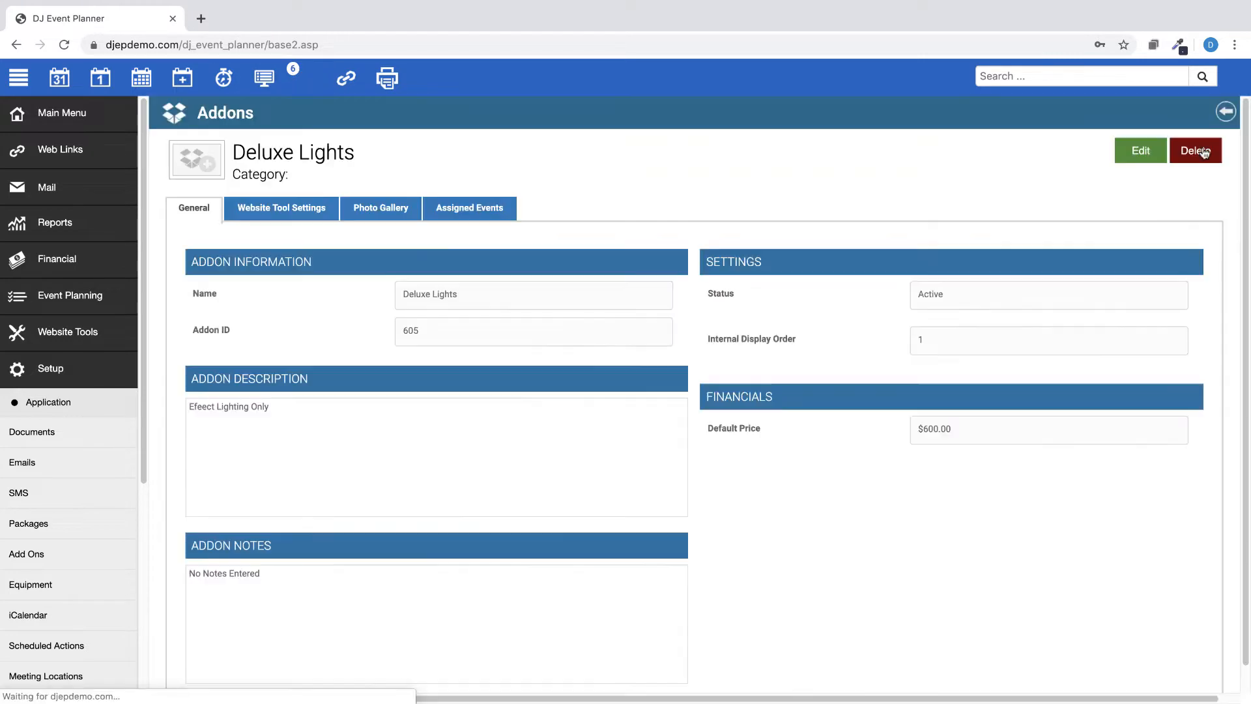
# In the Event Form employee settings, set the default display option for checking employee availability to Display Order.
pyautogui.click(46, 370)
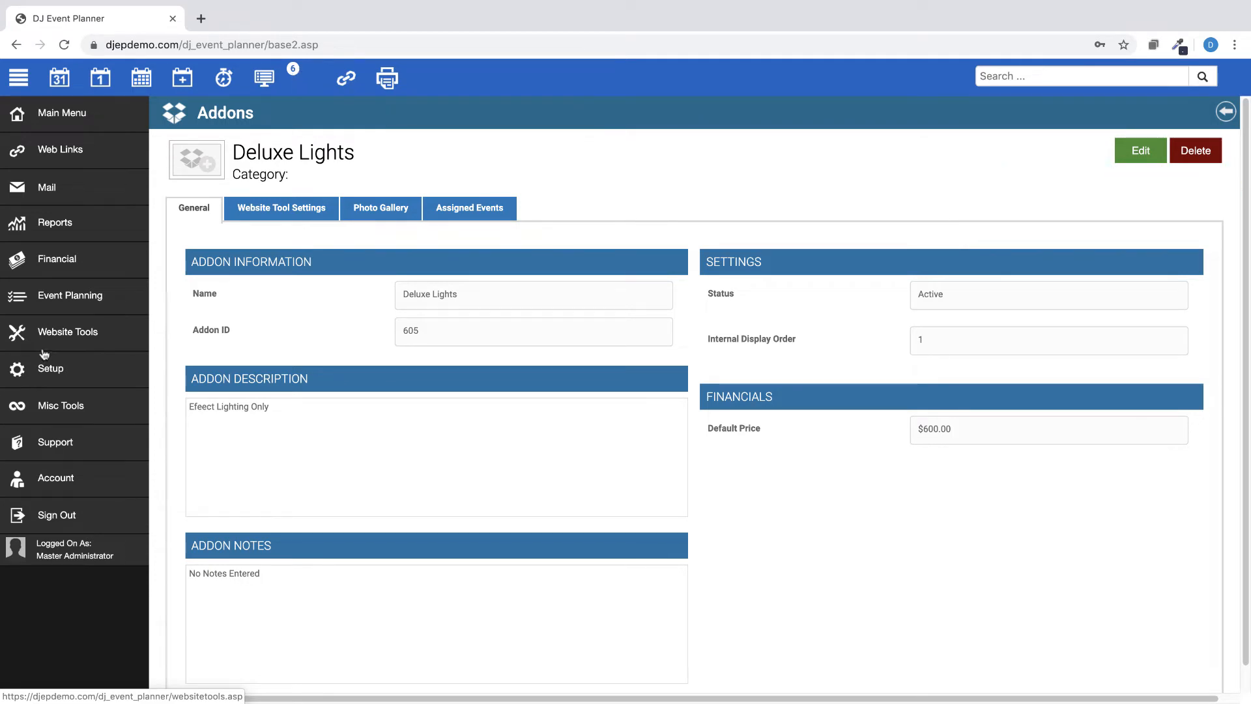
pyautogui.click(52, 376)
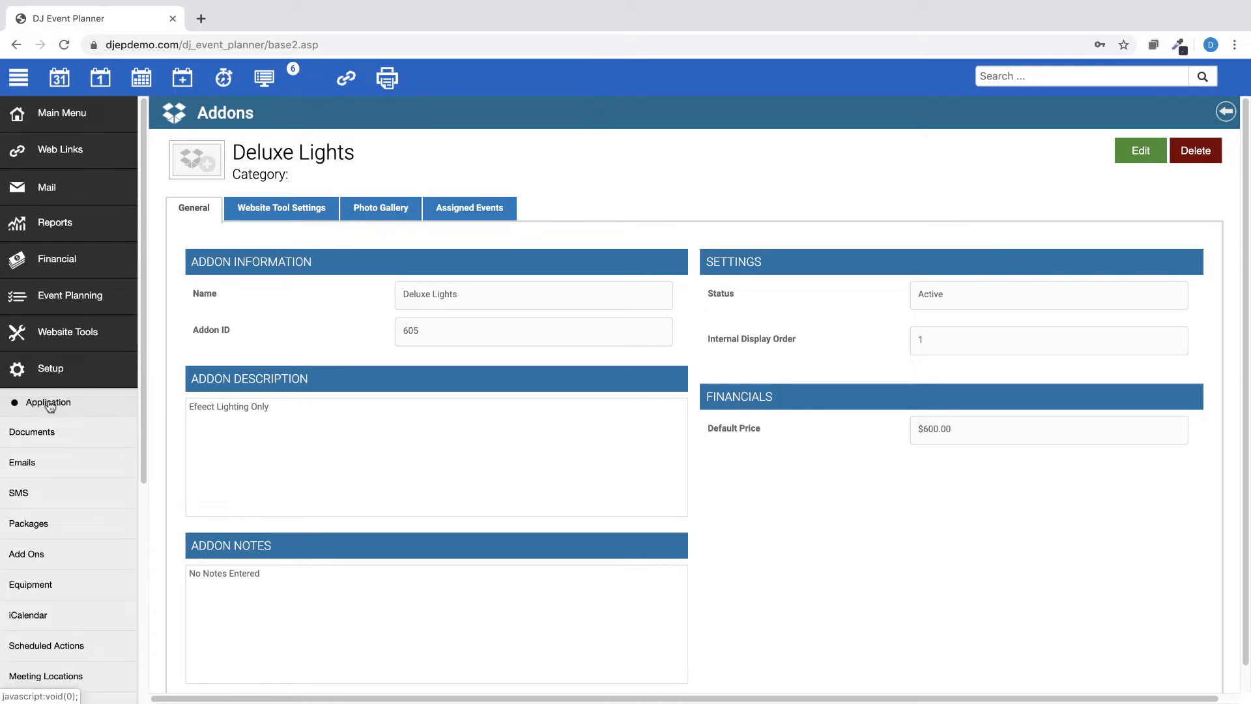
pyautogui.click(49, 404)
pyautogui.click(56, 568)
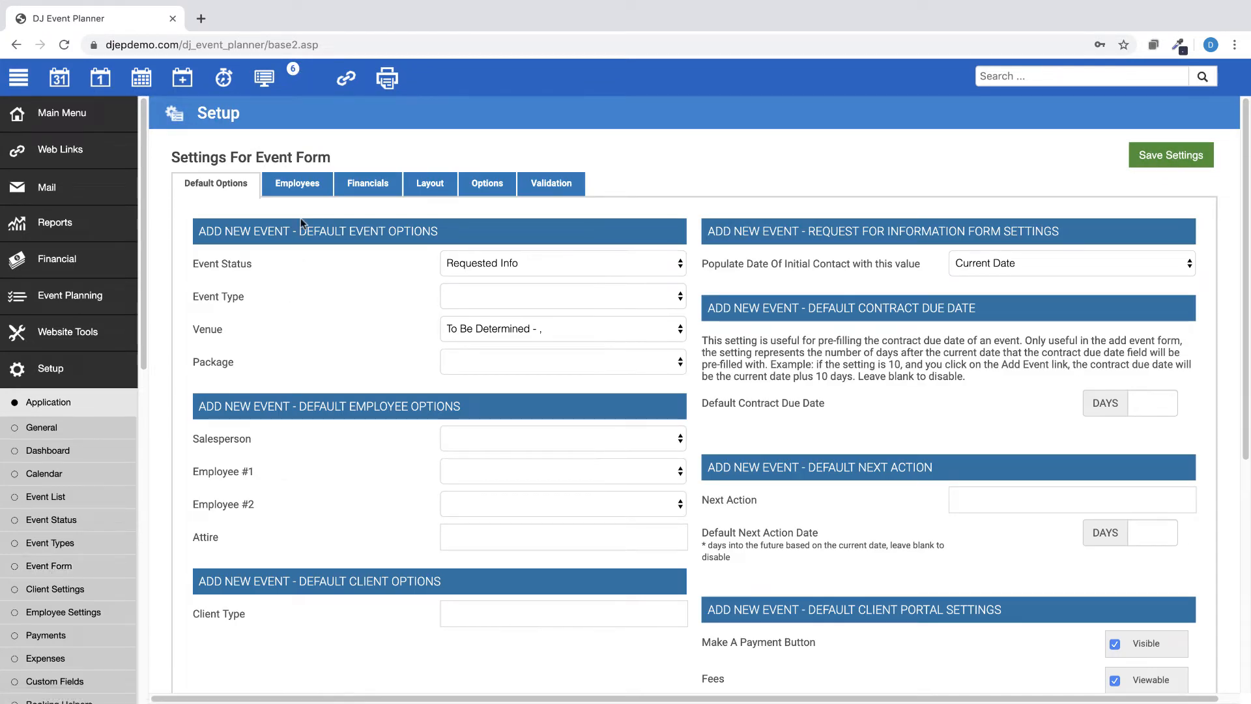
pyautogui.click(298, 185)
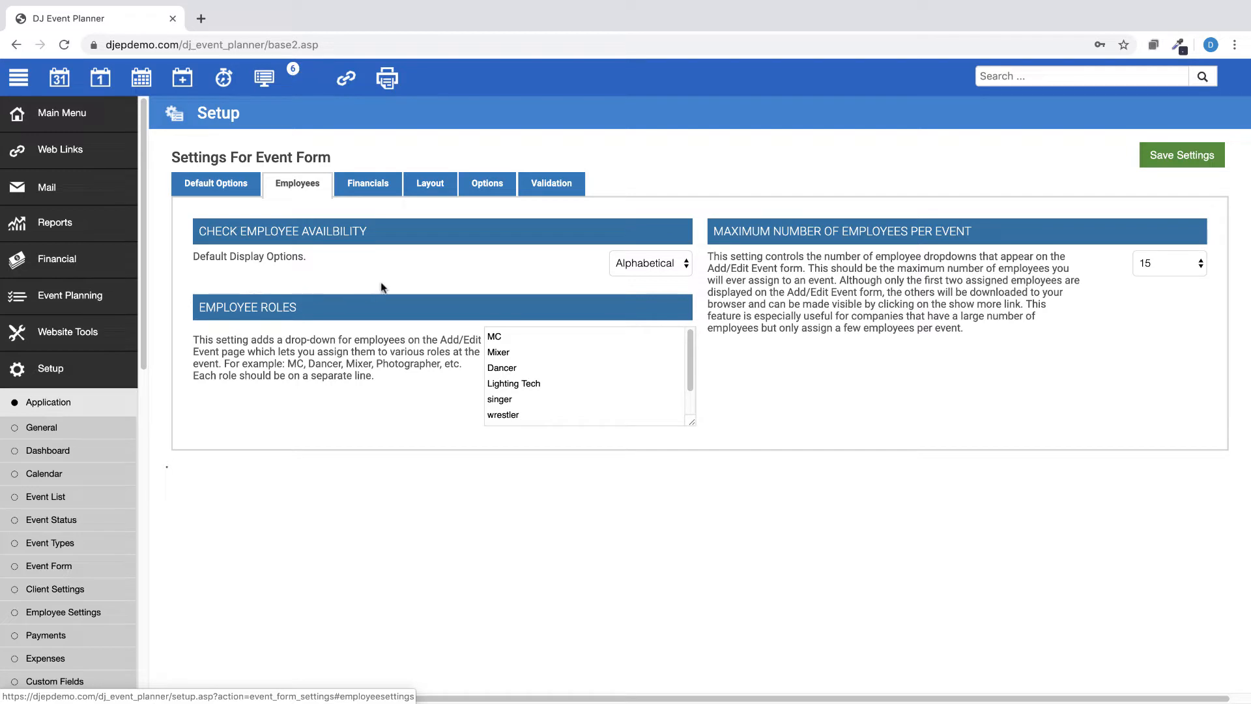
pyautogui.click(686, 272)
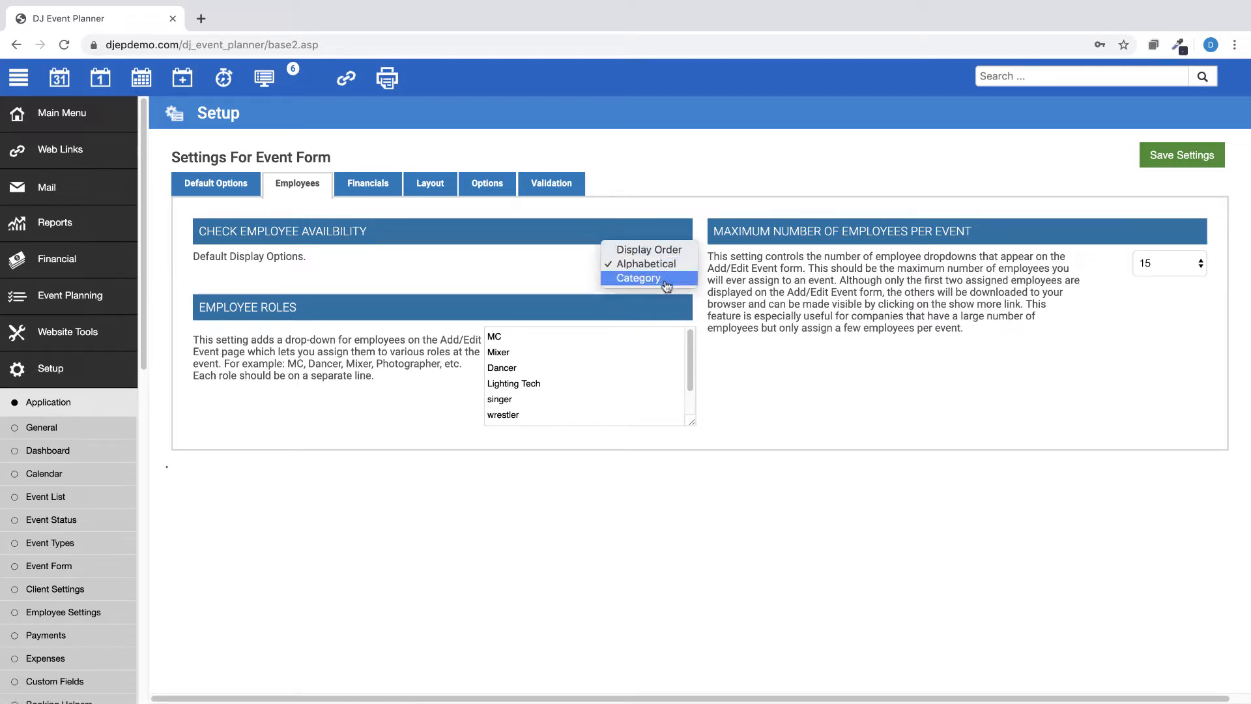
pyautogui.click(652, 250)
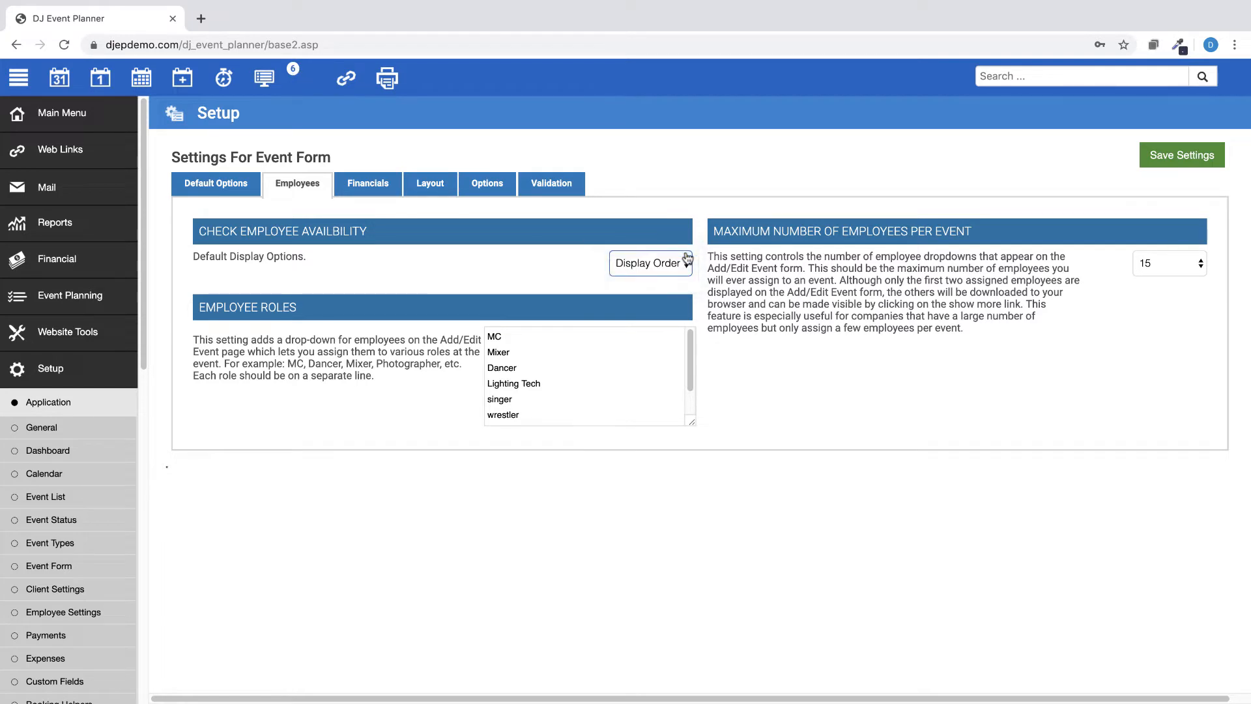
# Open the application's Event Status settings and look through the status colours and the booked and lost sale status options.
pyautogui.click(50, 372)
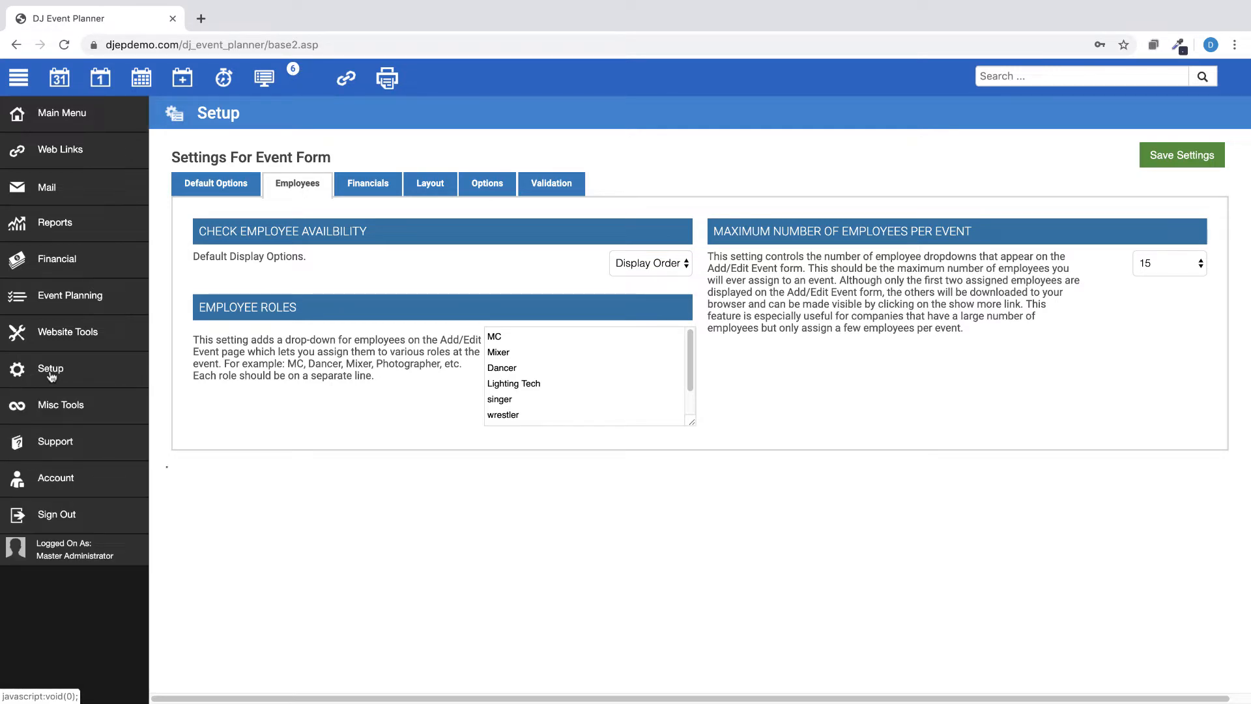
pyautogui.click(51, 372)
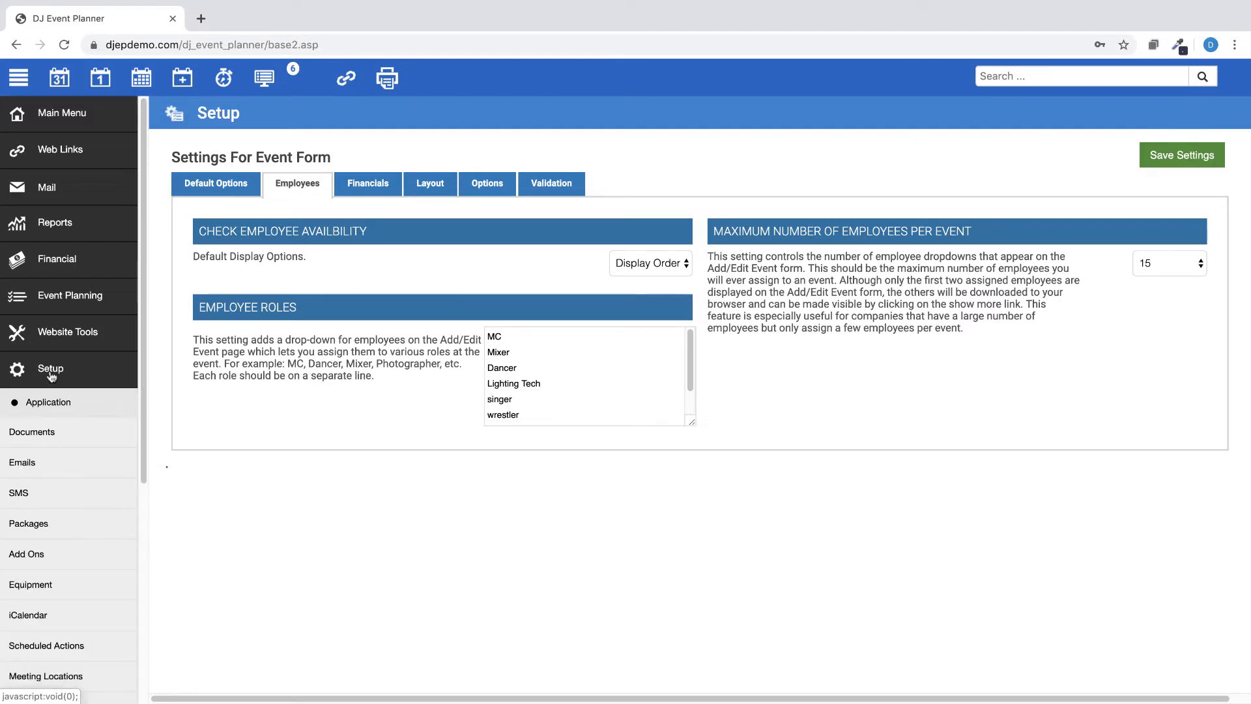
pyautogui.click(46, 404)
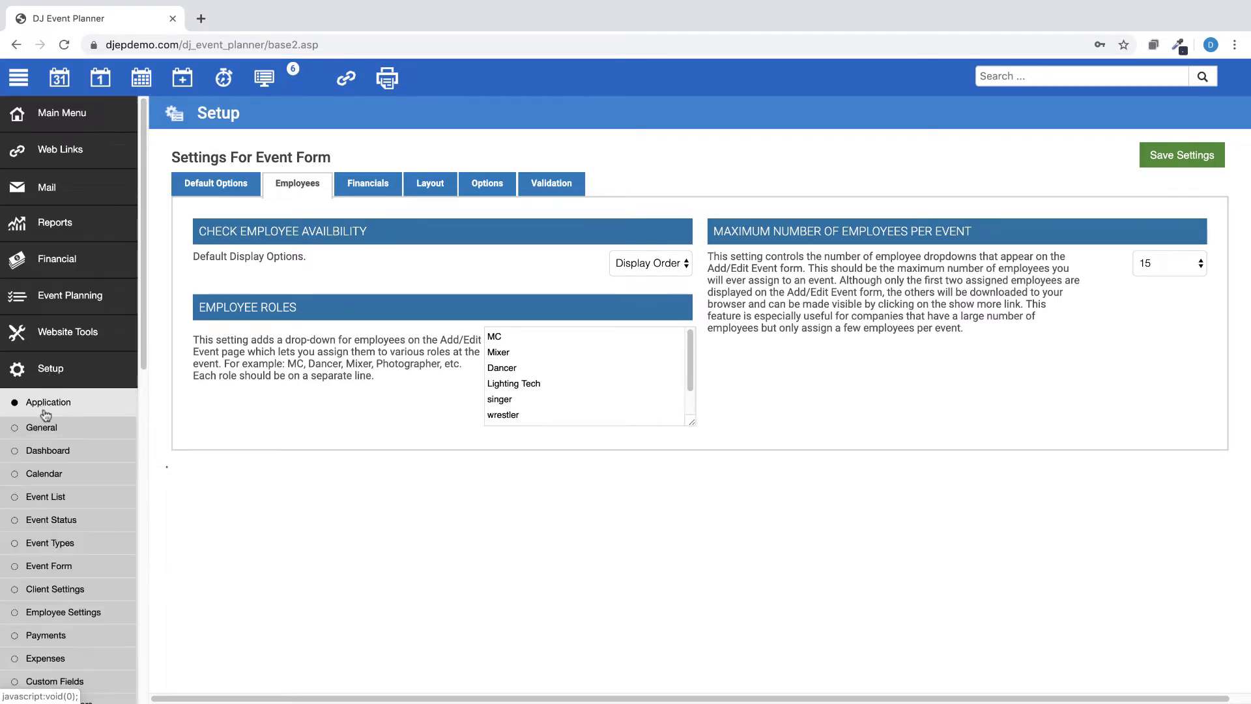
pyautogui.click(50, 521)
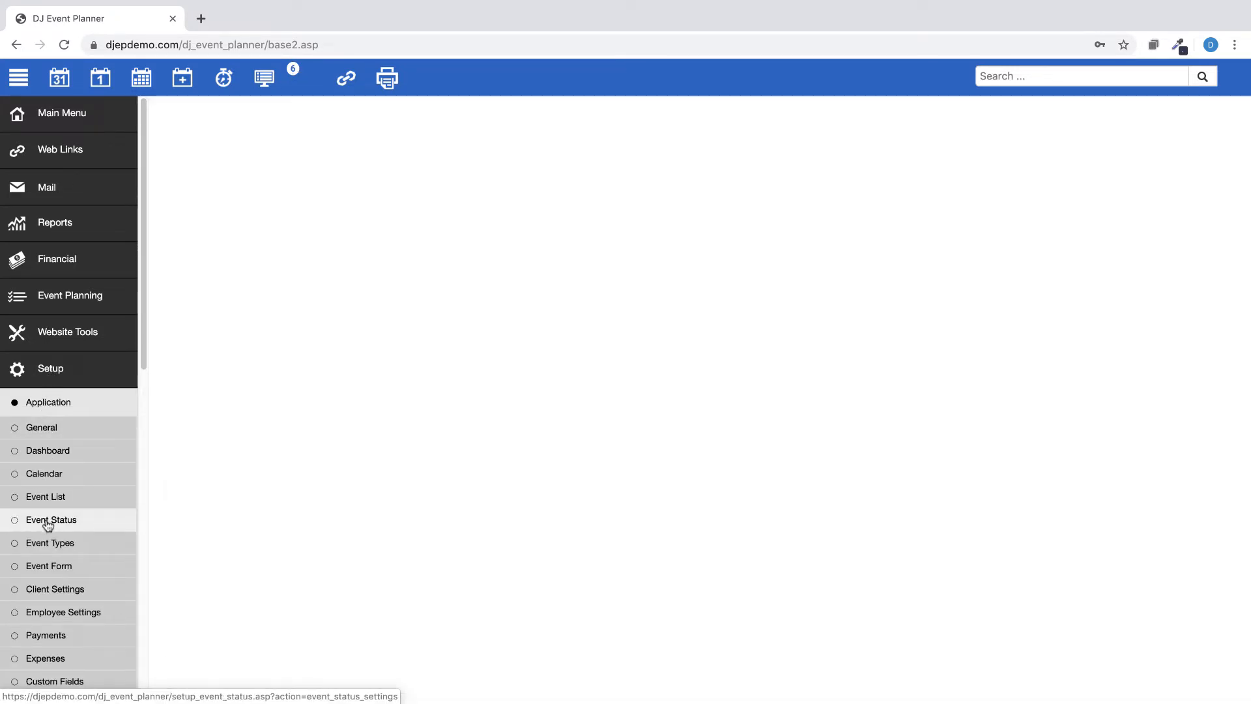
pyautogui.scroll(-6, 559, 326)
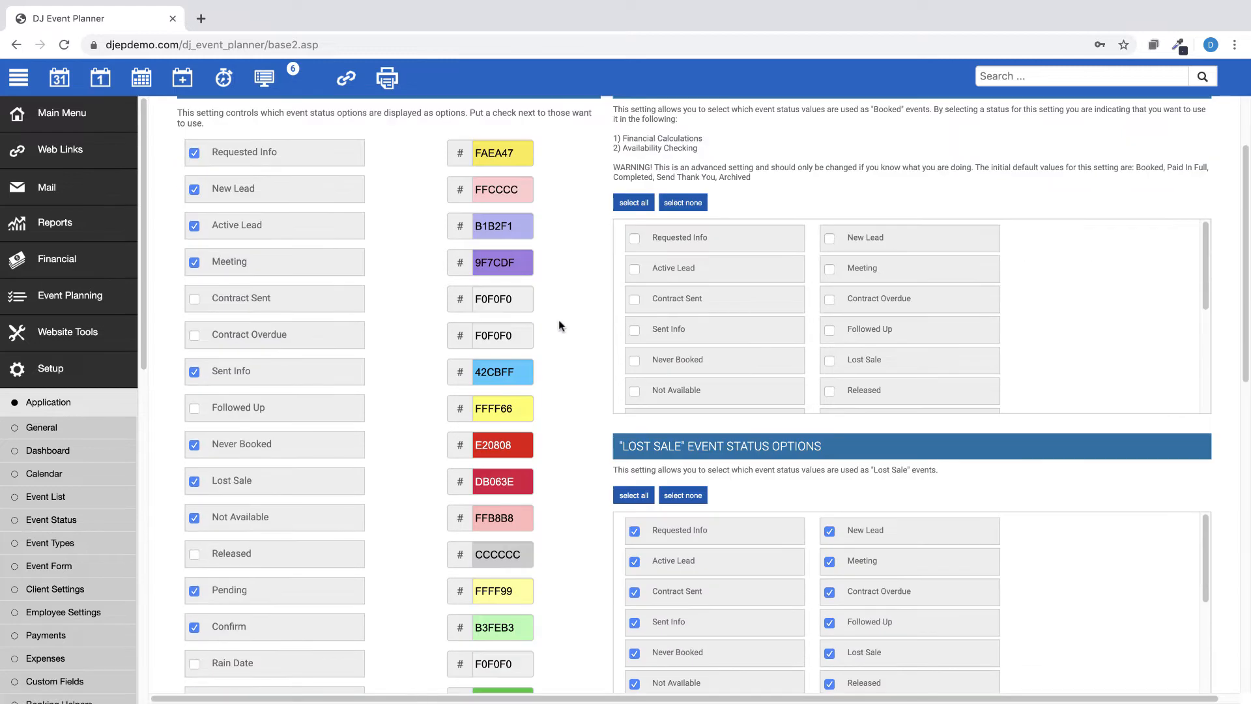
pyautogui.scroll(-4, 560, 325)
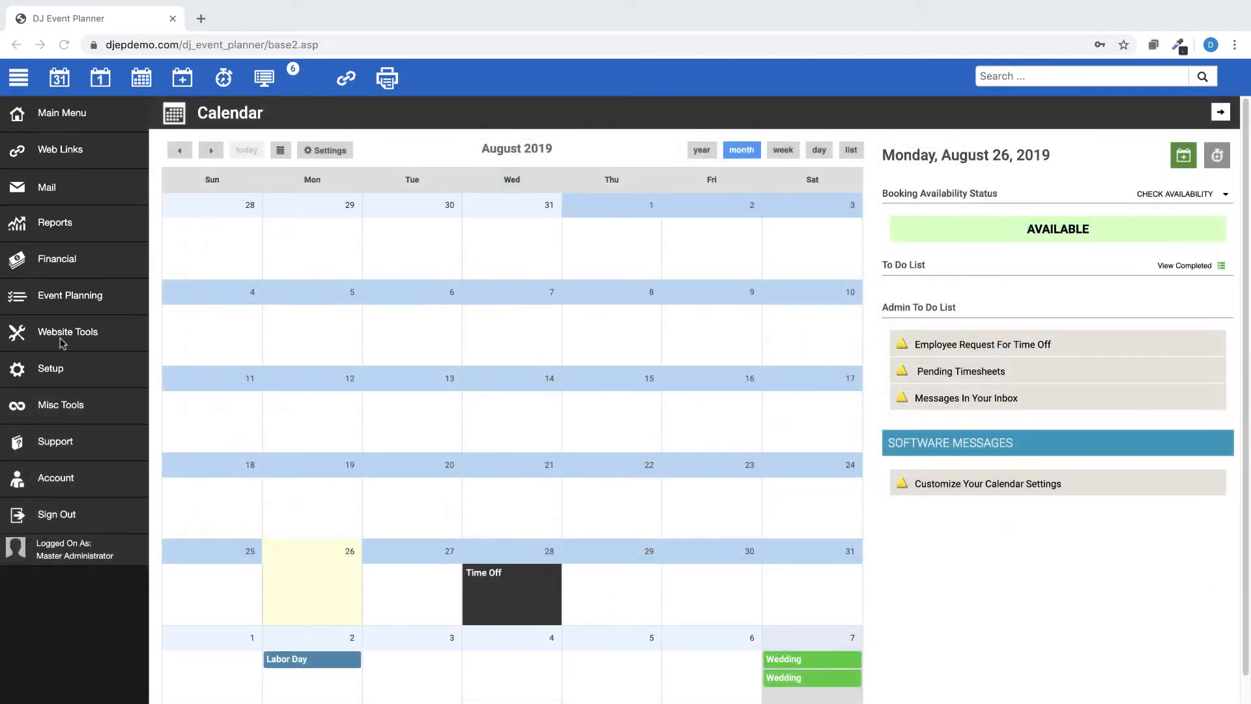
# Open the payroll report and enable the Hide Paid Employees option.
pyautogui.click(61, 262)
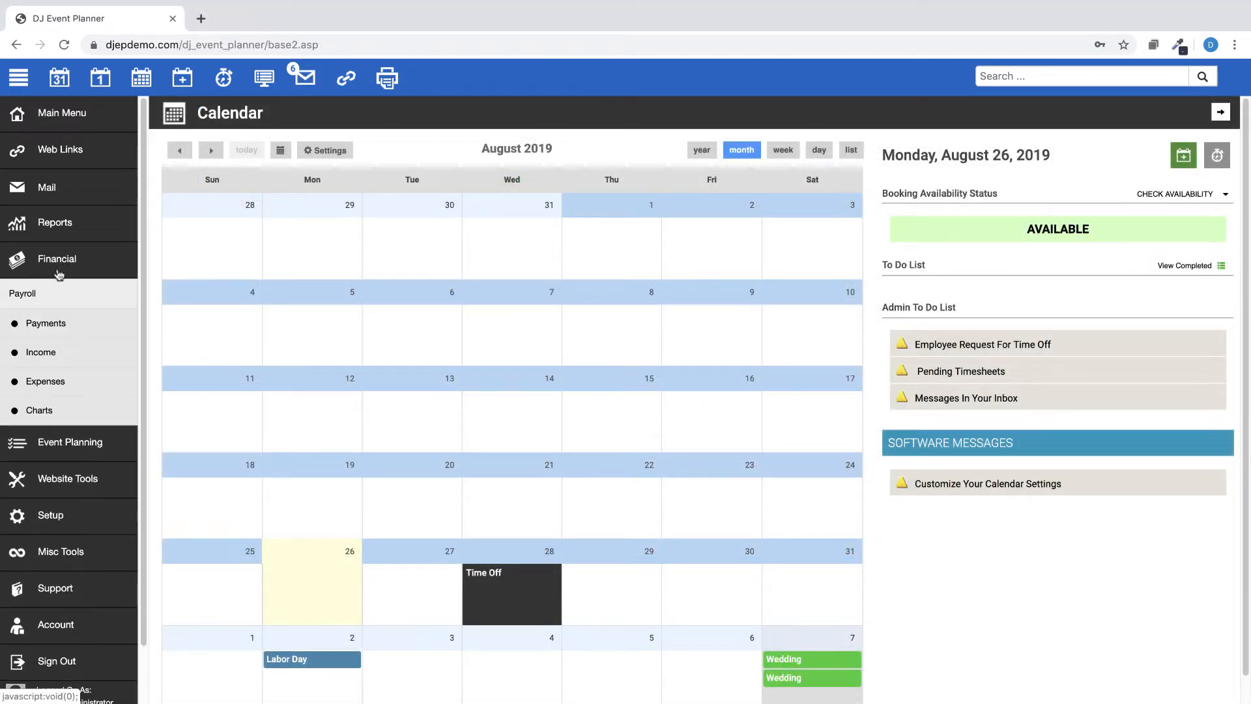
pyautogui.click(38, 295)
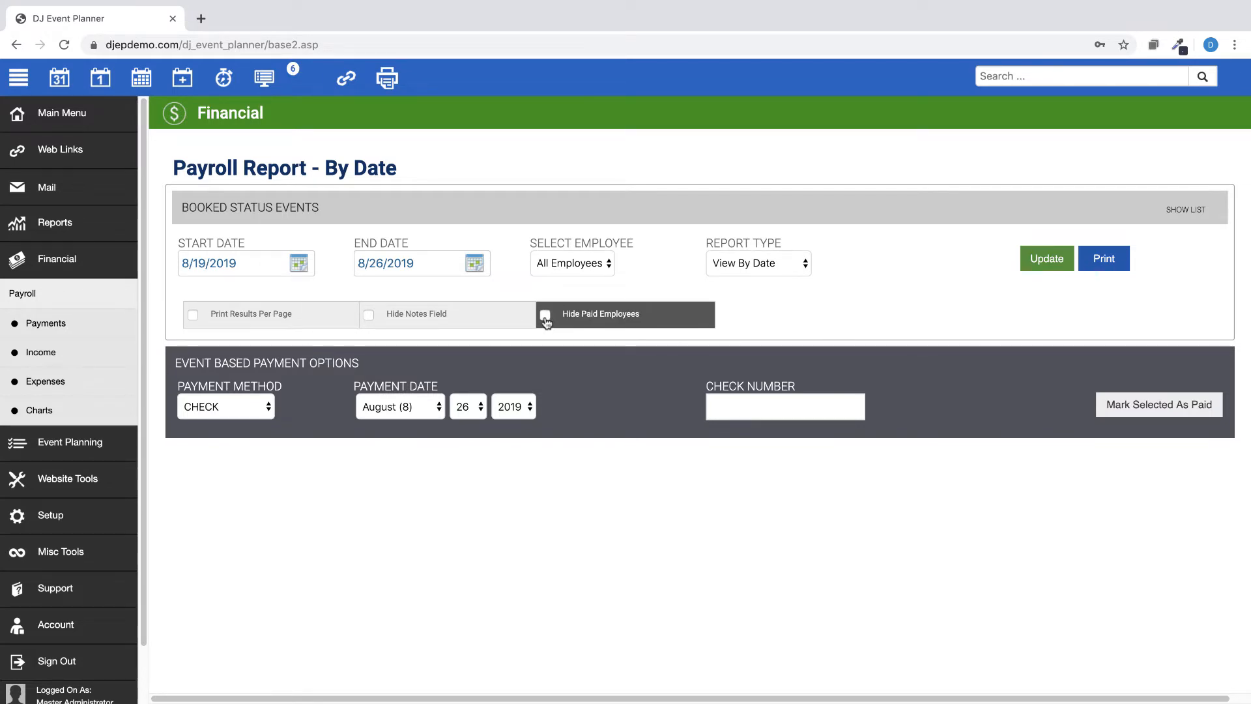
pyautogui.click(545, 317)
# Open the Event List settings in the application setup.
pyautogui.click(56, 261)
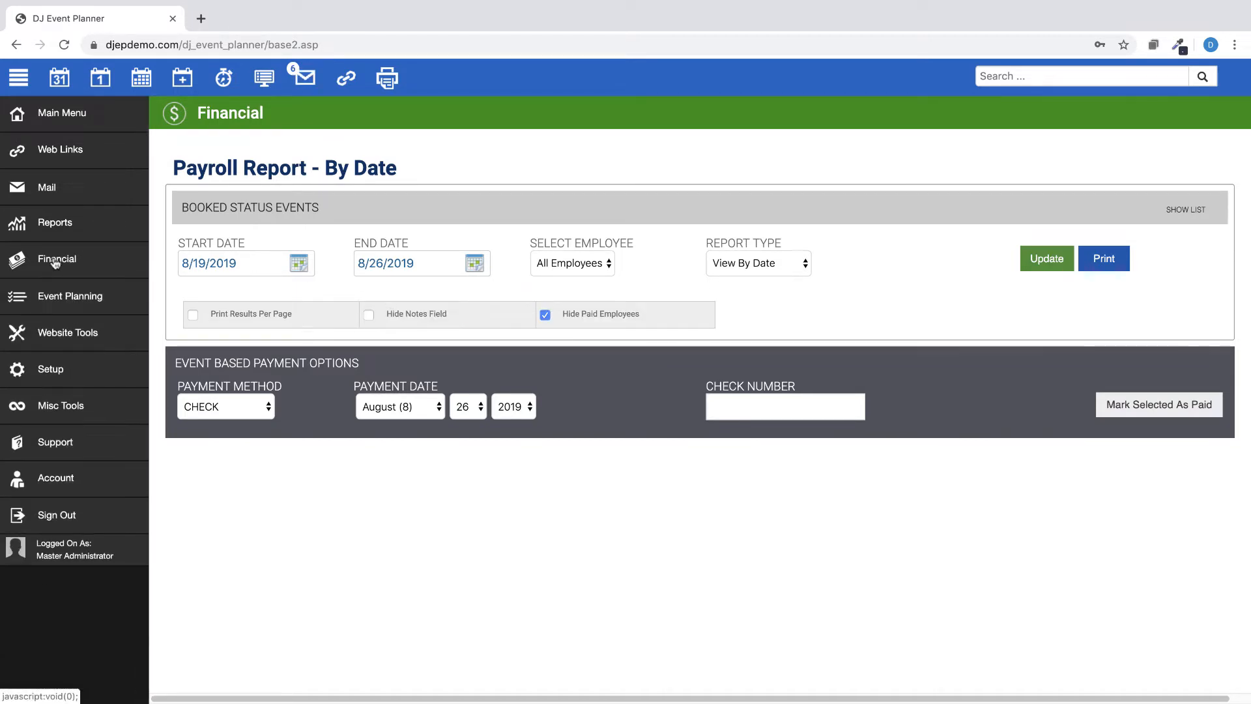
pyautogui.click(52, 370)
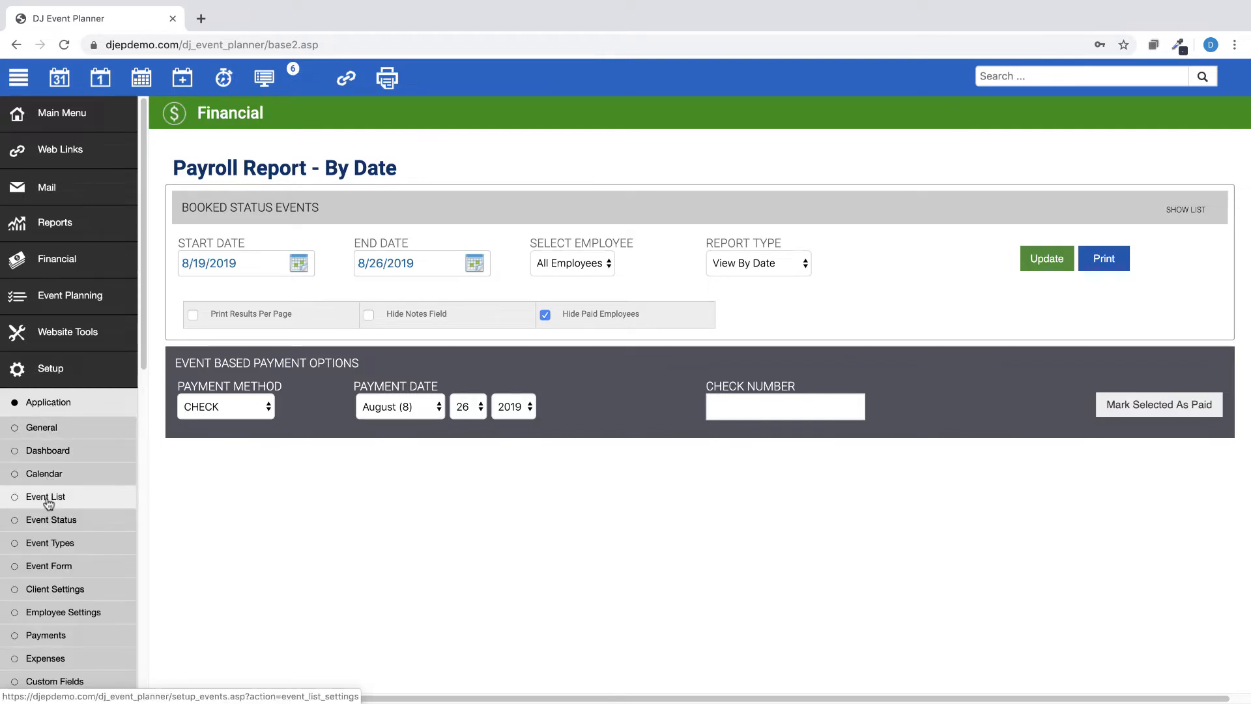
pyautogui.click(45, 498)
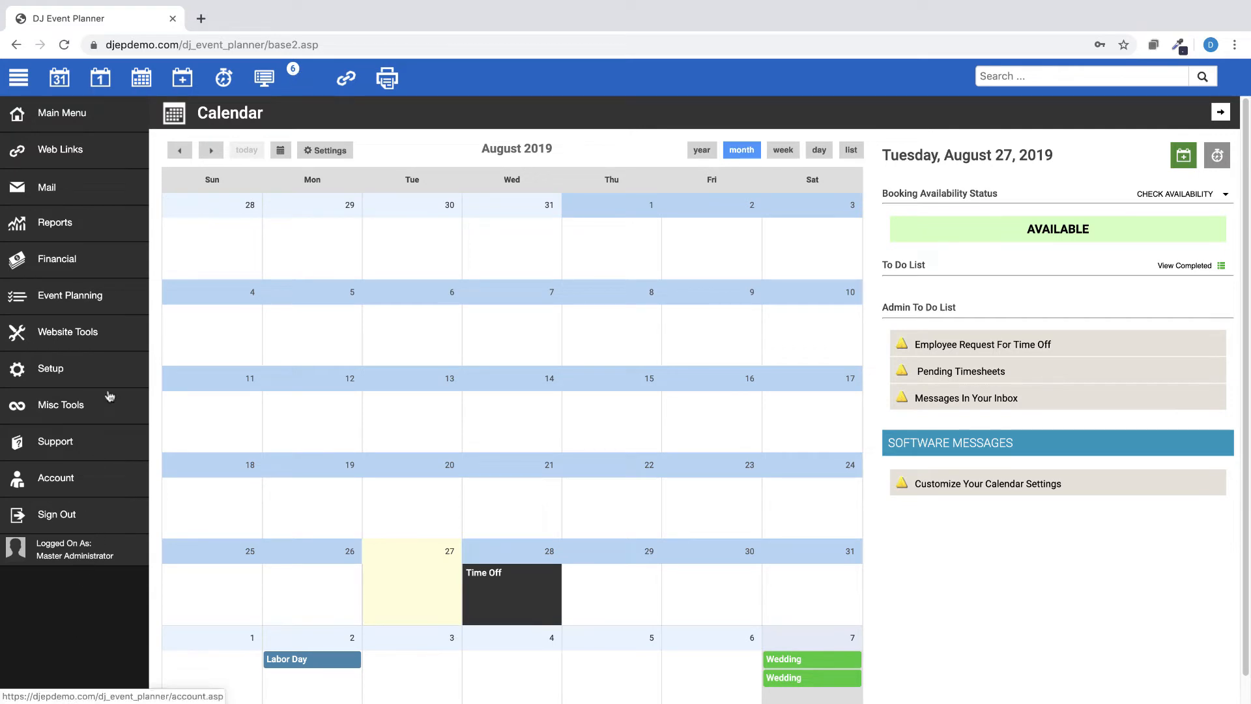
# Open the Spotify Integration settings under event planning and go to the management of the Spotify account.
pyautogui.click(79, 302)
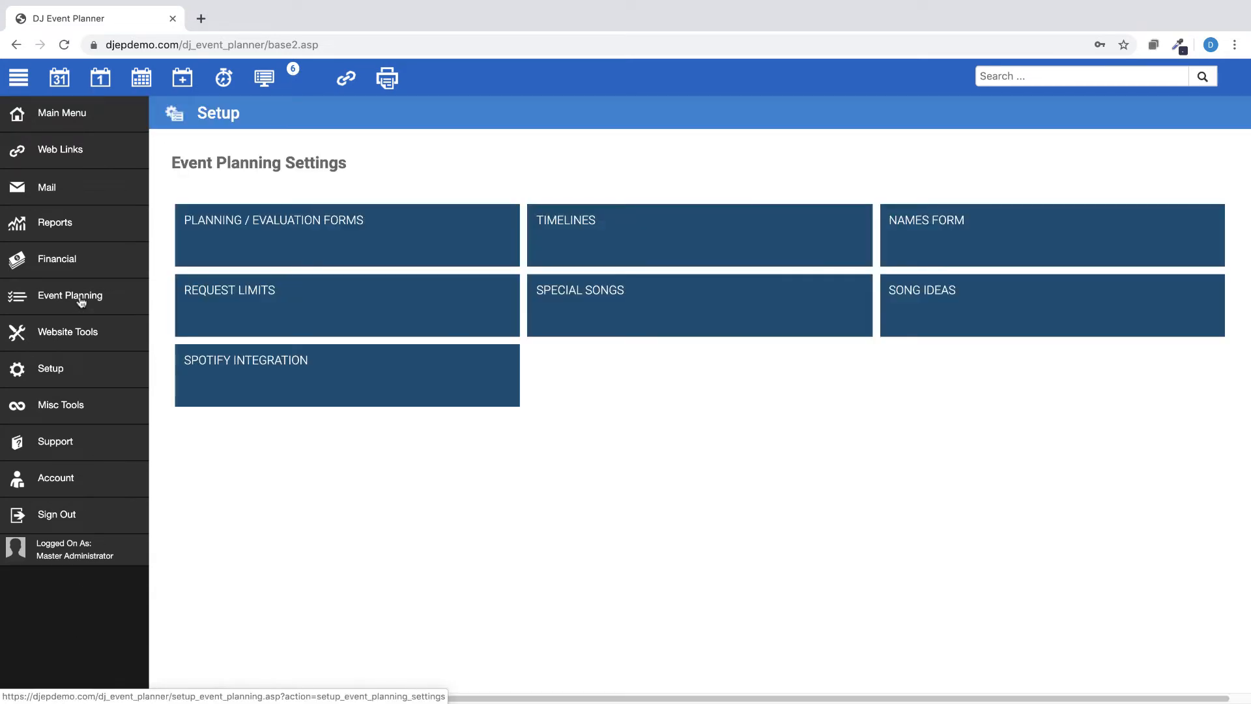
pyautogui.click(257, 369)
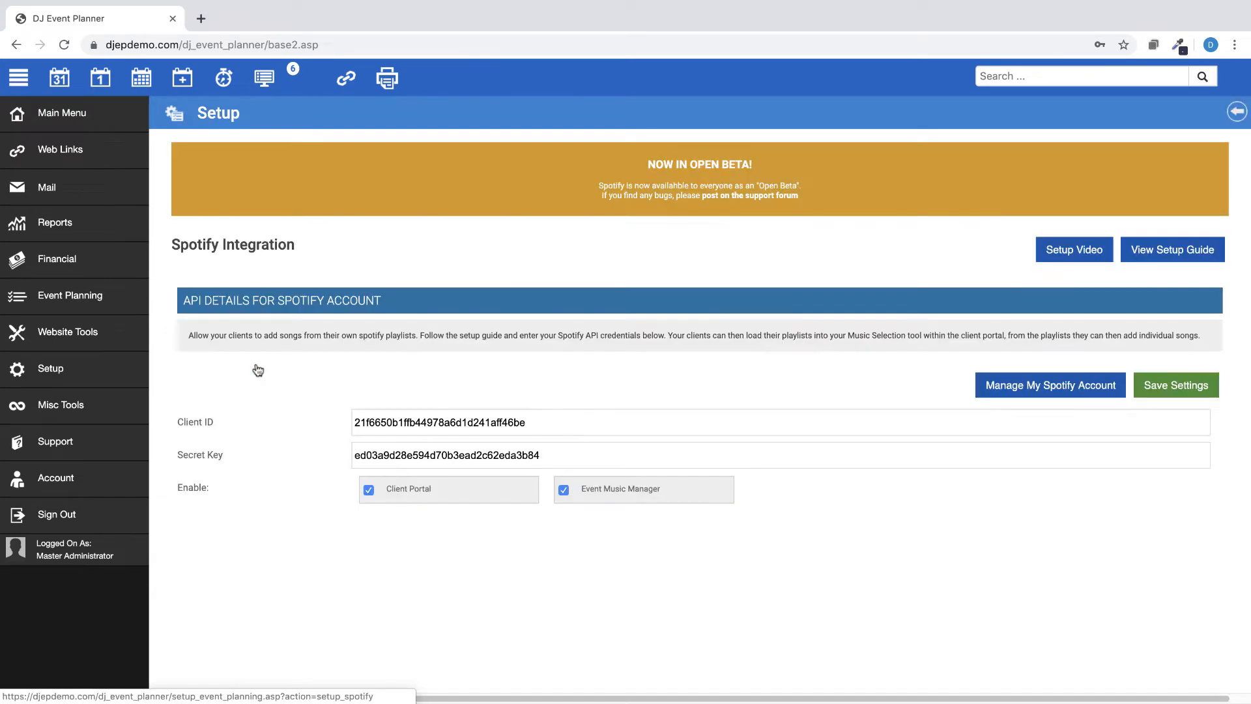
pyautogui.click(1062, 391)
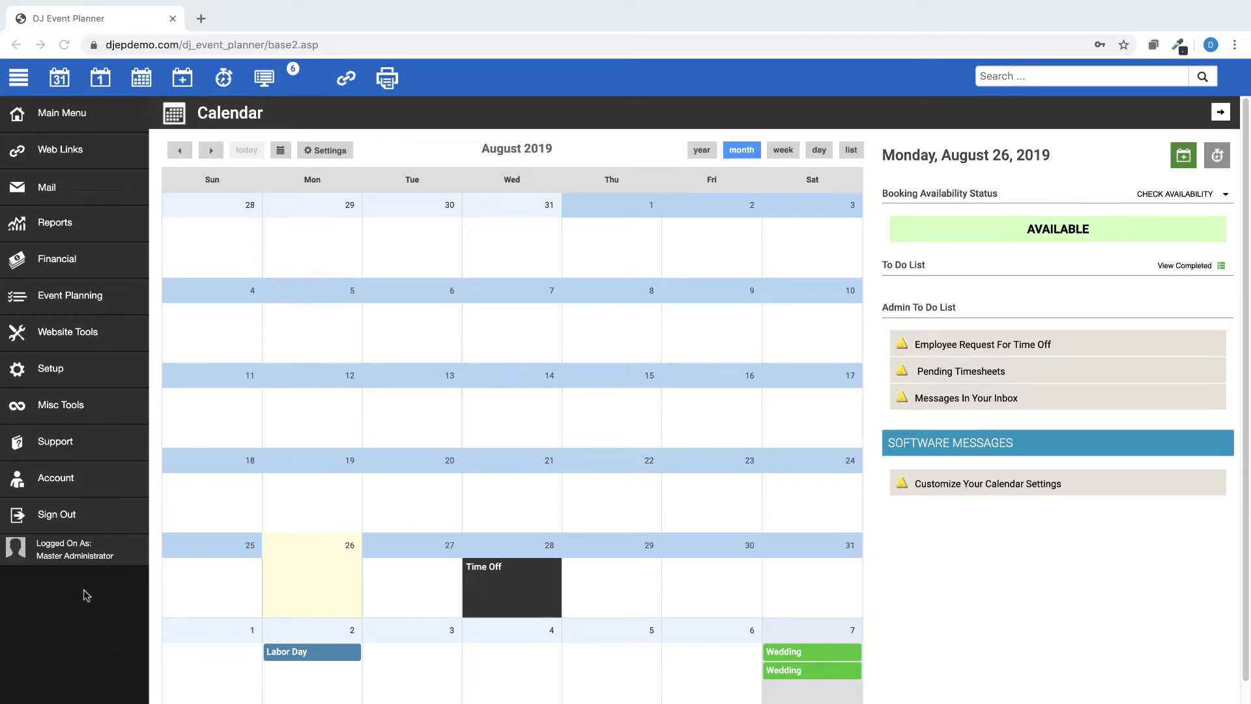
# Open the Thank you email template for editing, examine its scheduling parameters, sender and recipient options, and return to the email templates list.
pyautogui.click(57, 376)
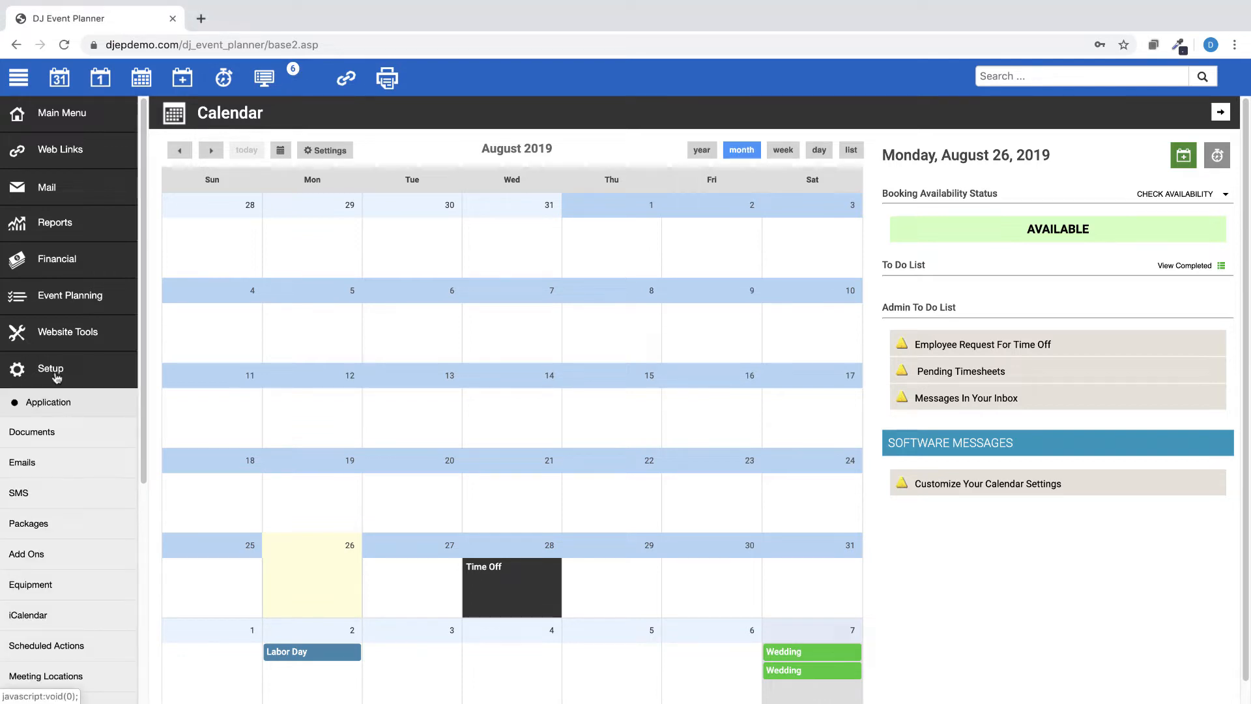
pyautogui.click(36, 473)
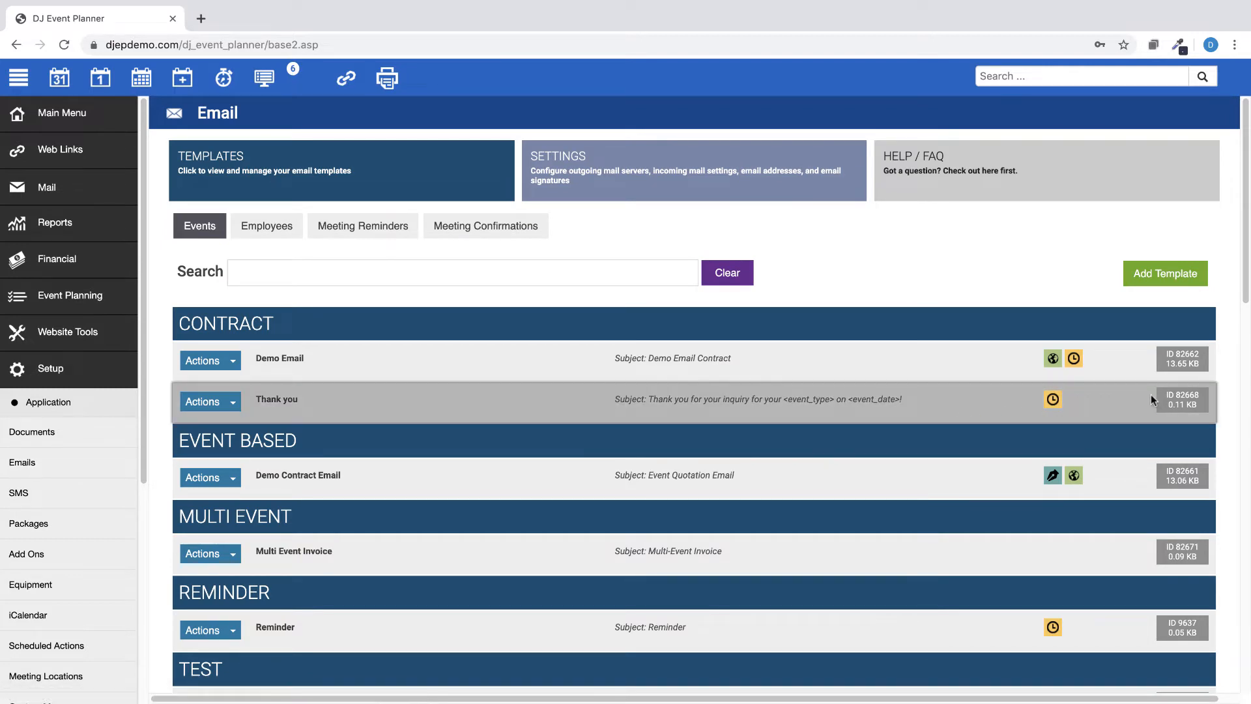
pyautogui.click(203, 402)
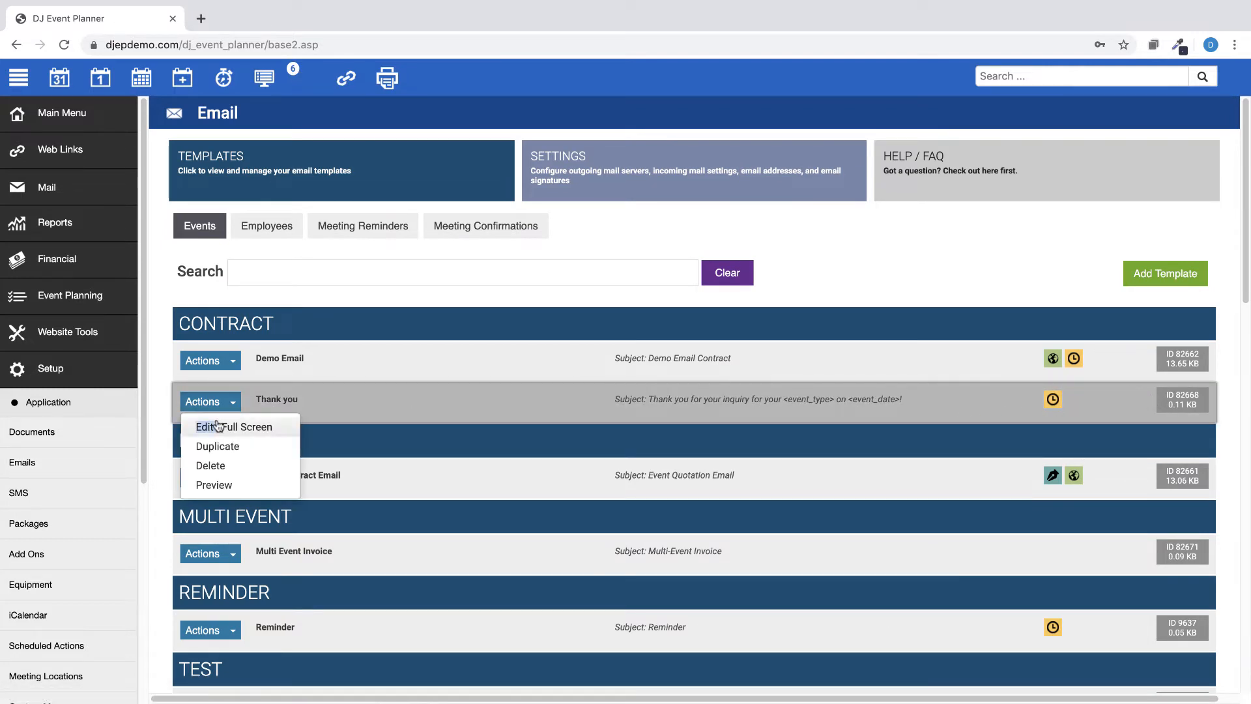
pyautogui.click(217, 425)
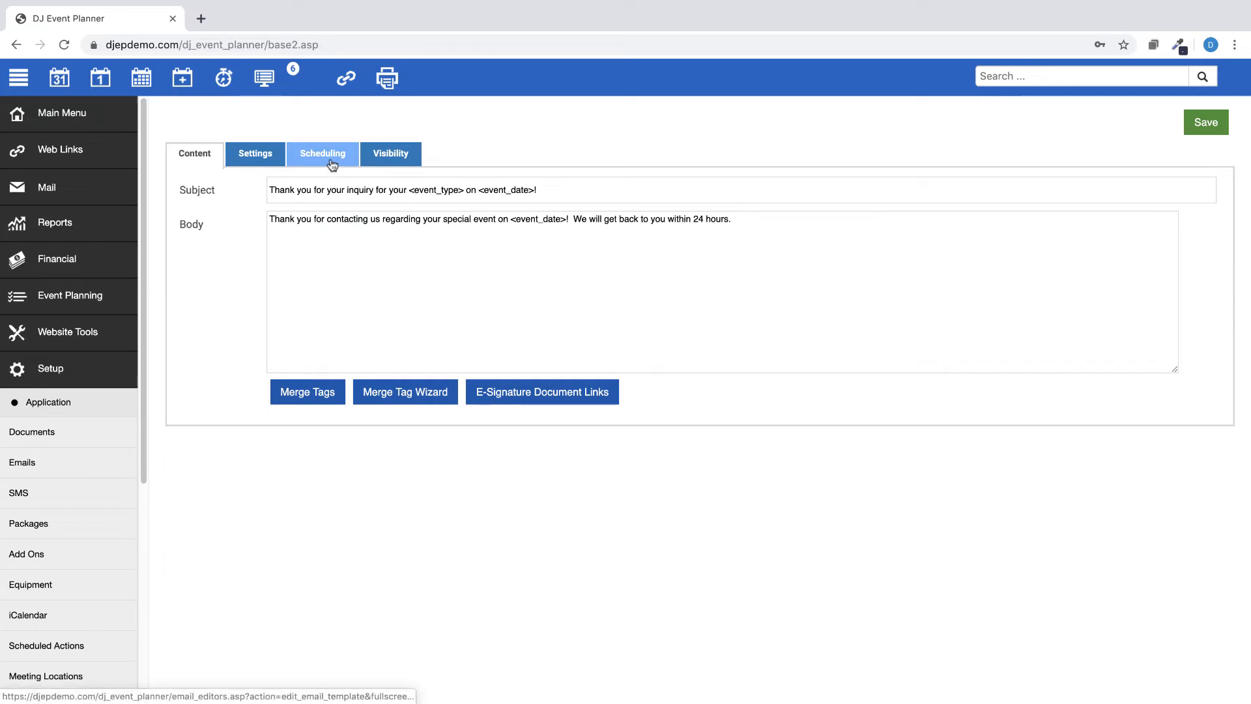
pyautogui.click(333, 163)
pyautogui.scroll(-10, 341, 339)
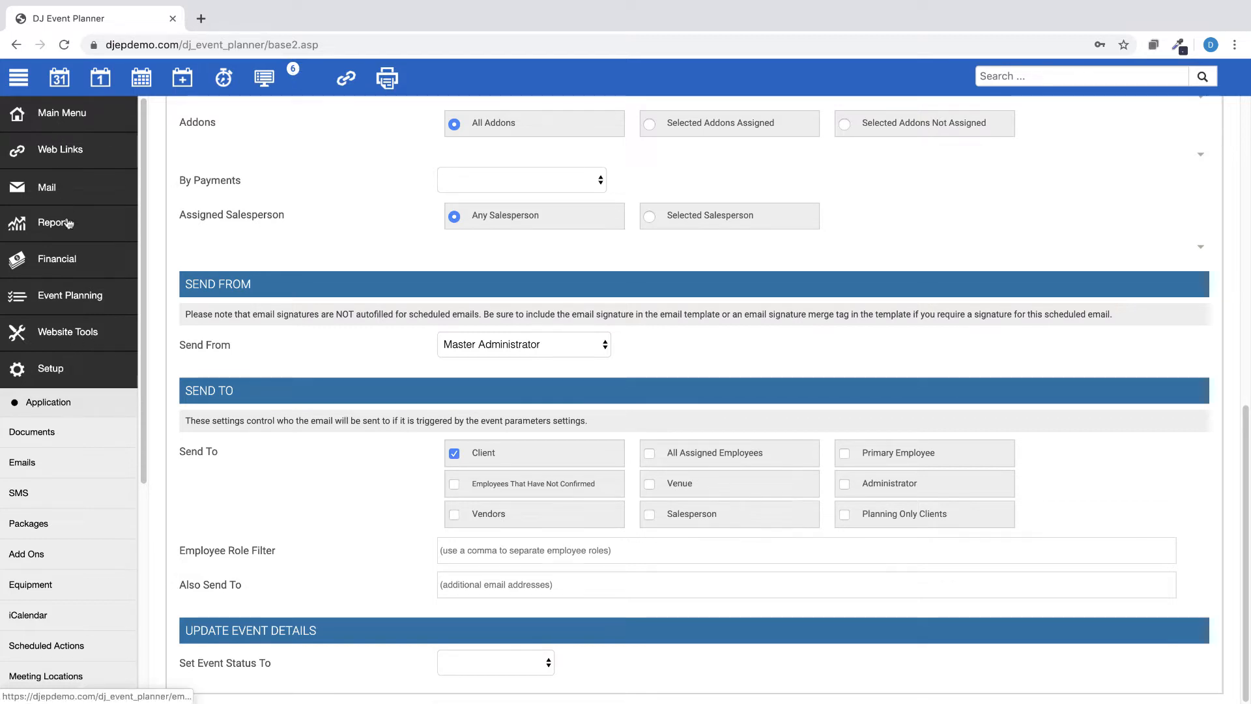
pyautogui.scroll(6, 249, 374)
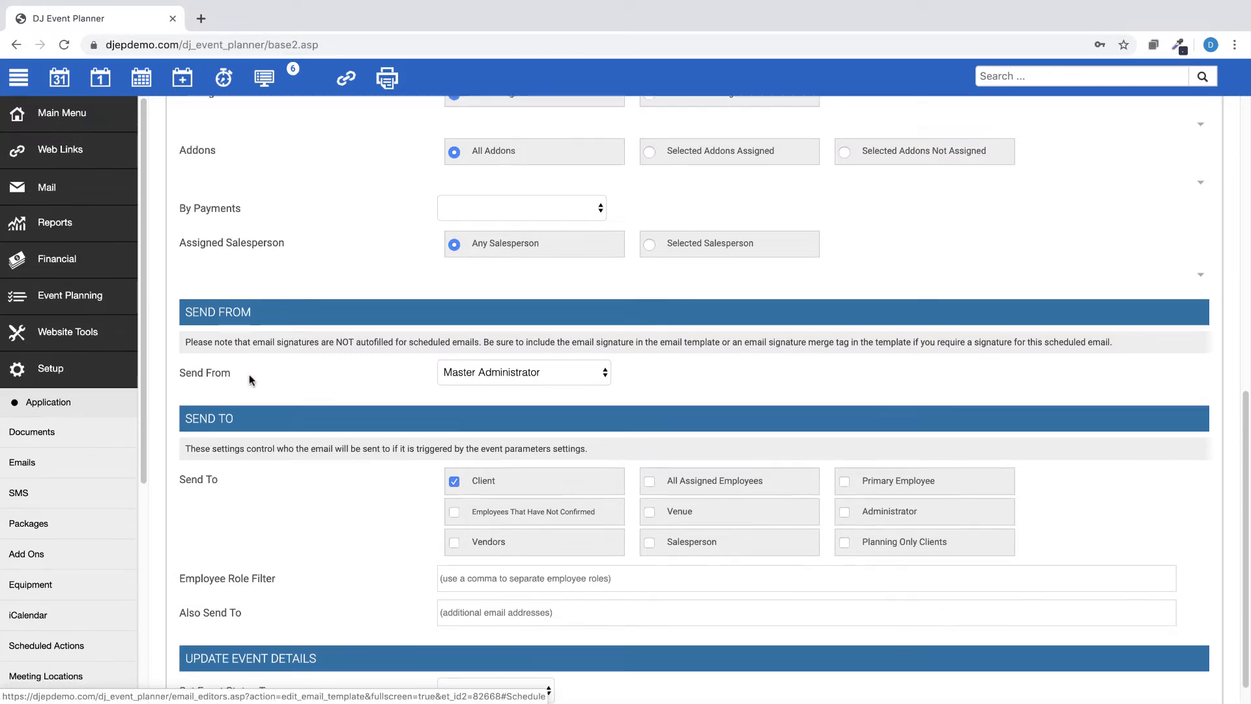
pyautogui.scroll(3, 249, 374)
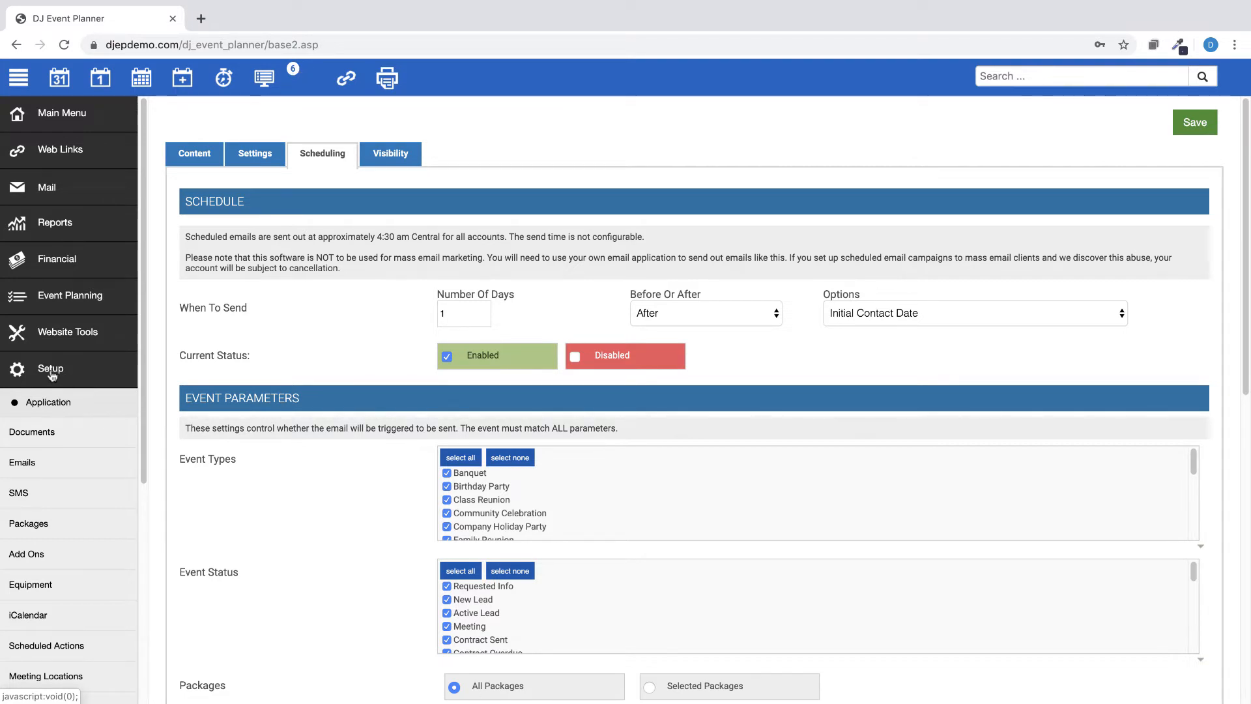
pyautogui.click(26, 463)
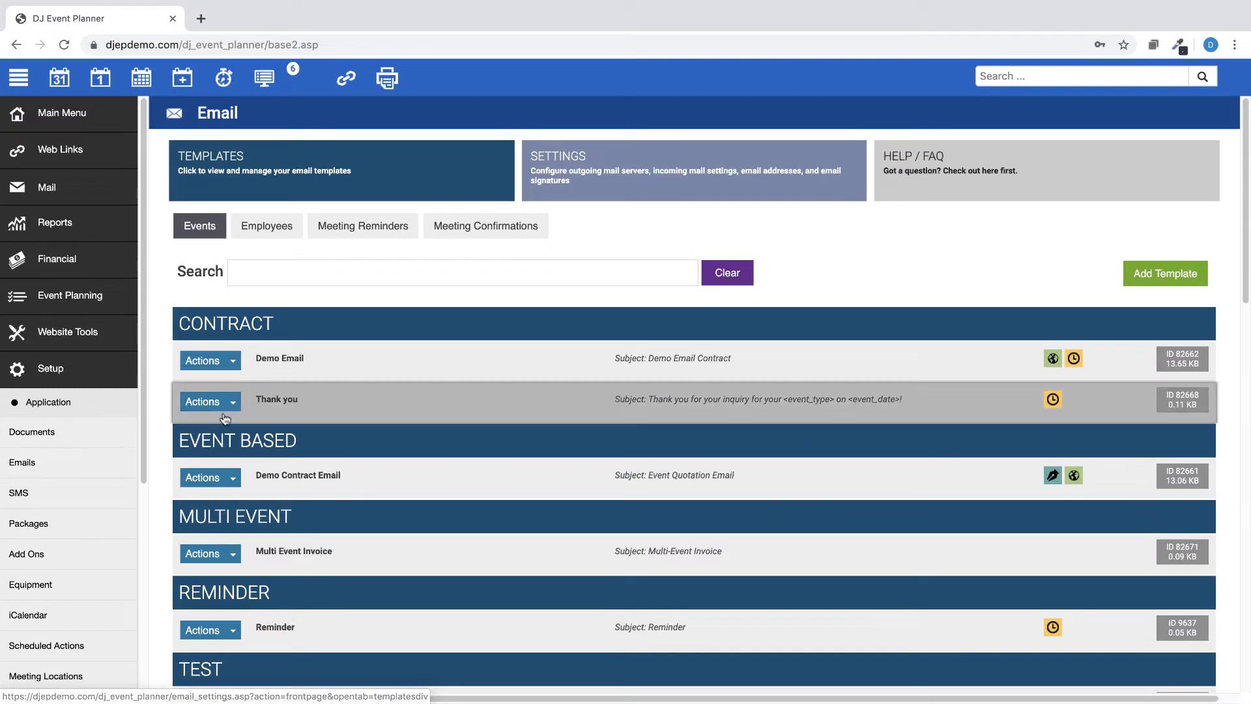
# Open the Thank you email template for full-screen editing and examine its autofill, attachment and after-sending action settings.
pyautogui.click(233, 404)
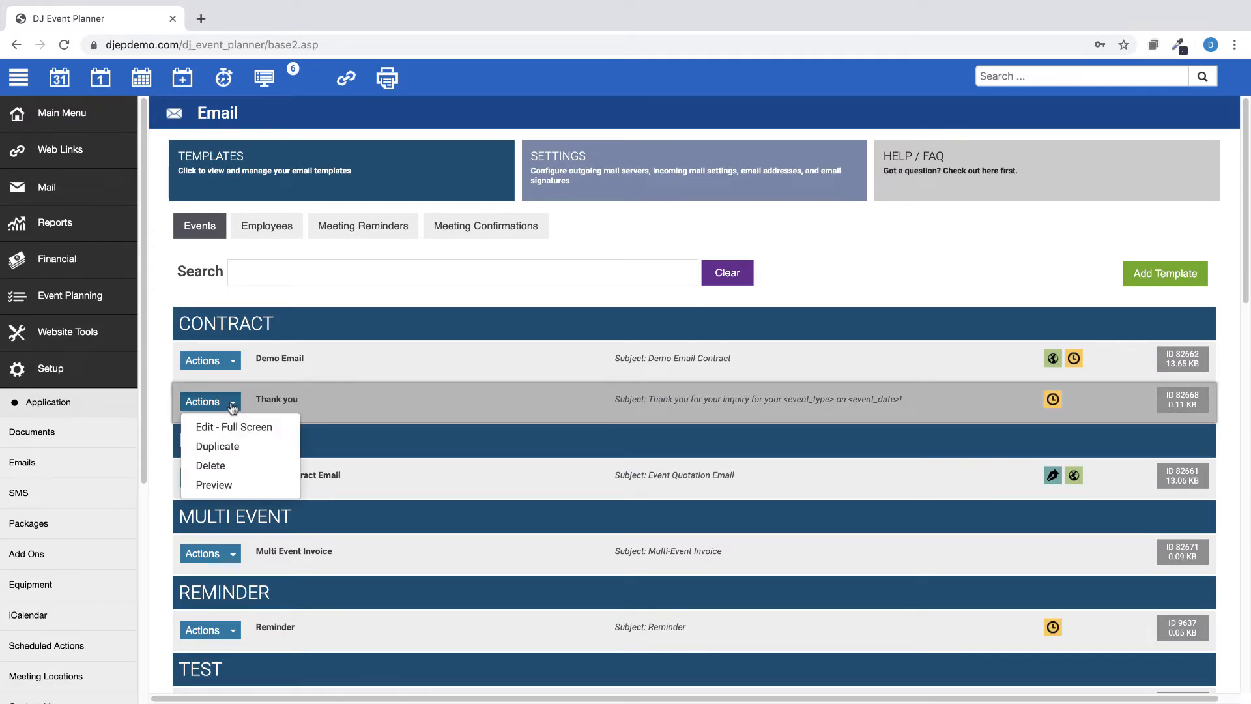
pyautogui.click(219, 422)
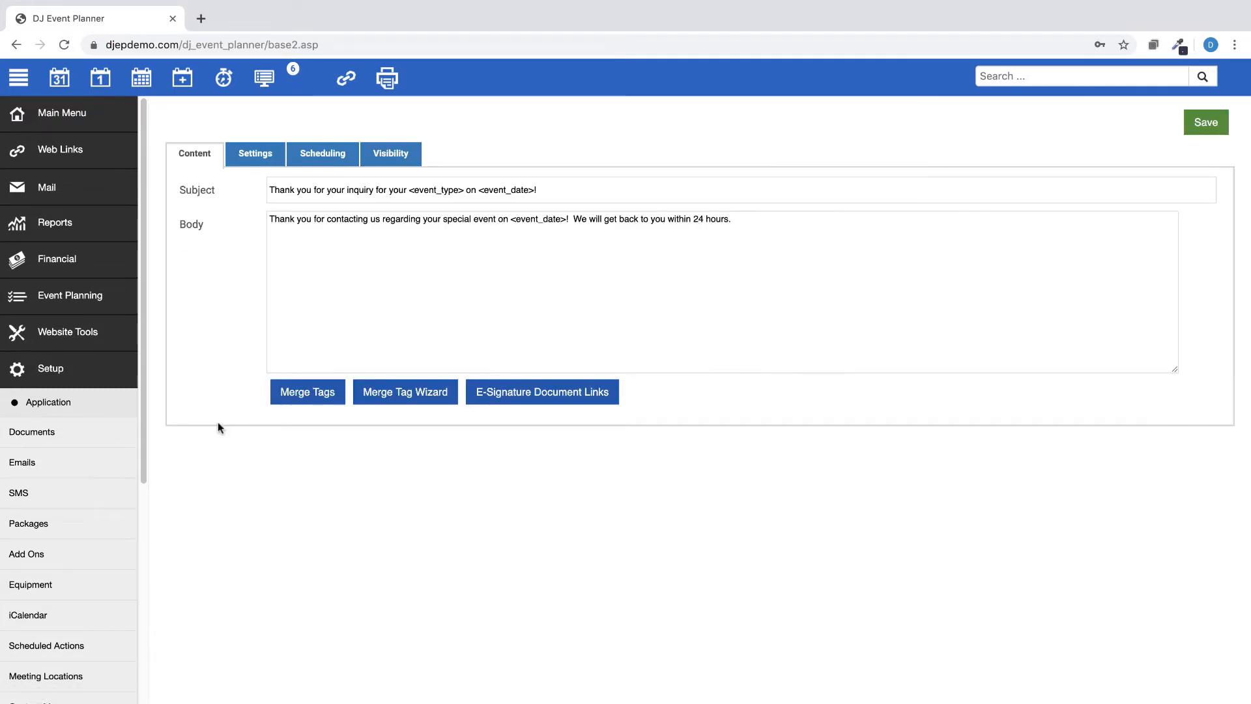
pyautogui.click(260, 159)
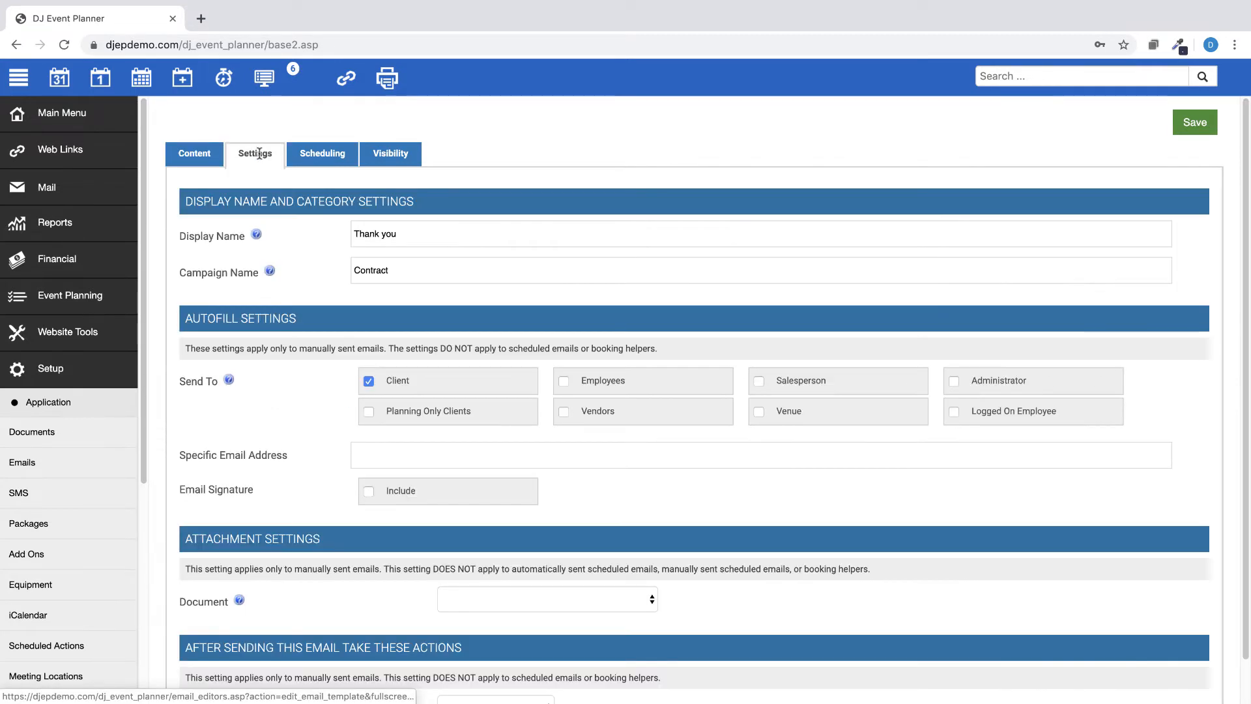
pyautogui.scroll(-1, 315, 390)
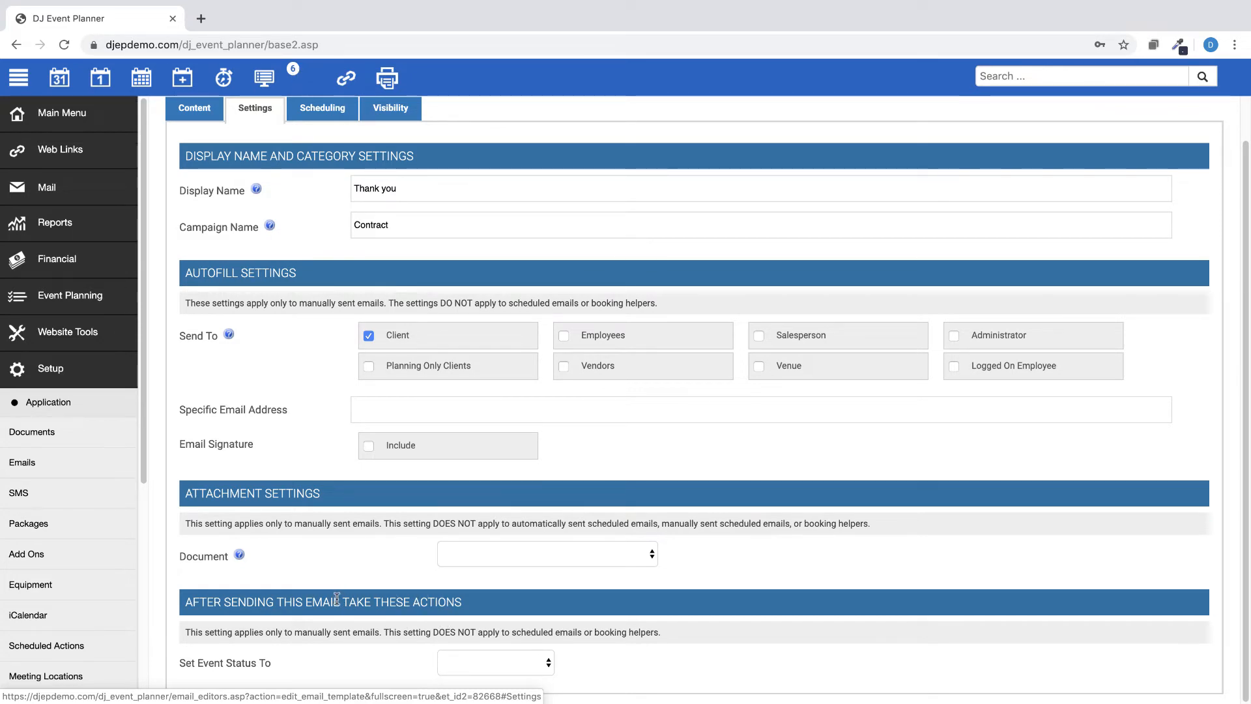
# Open the iCalendar setup and duplicate the Booked Events calendar in the second row.
pyautogui.click(59, 373)
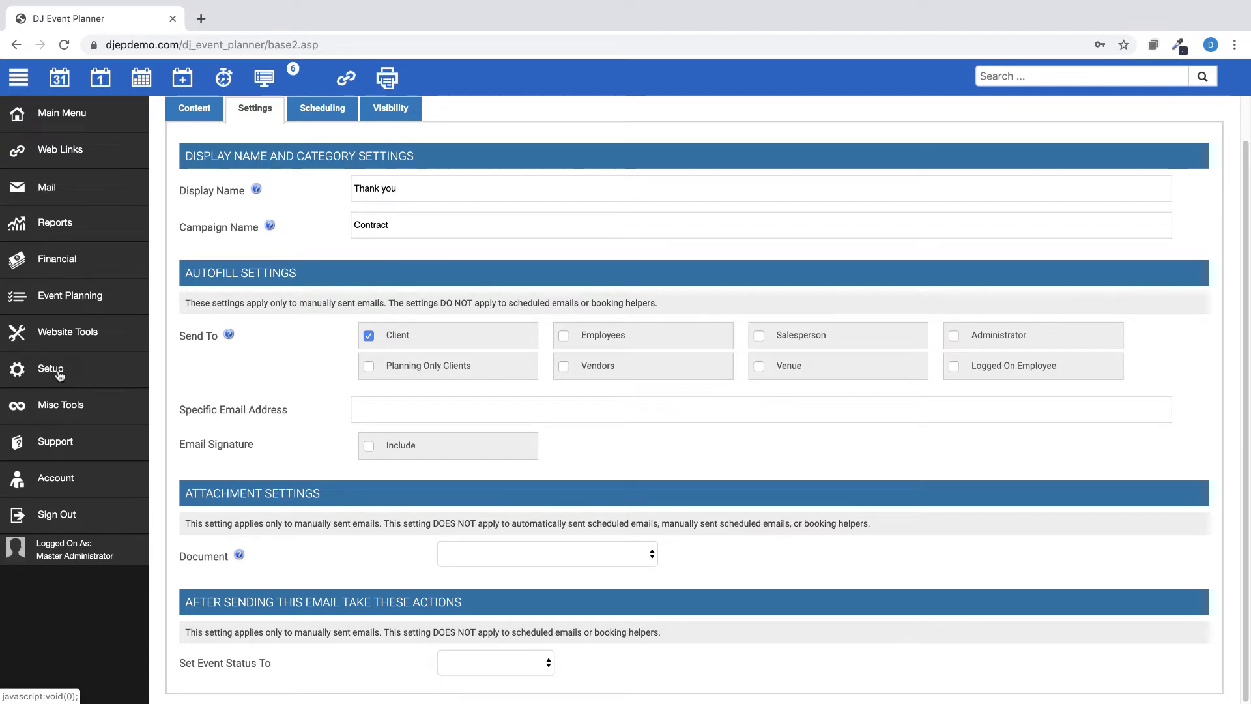
pyautogui.click(57, 376)
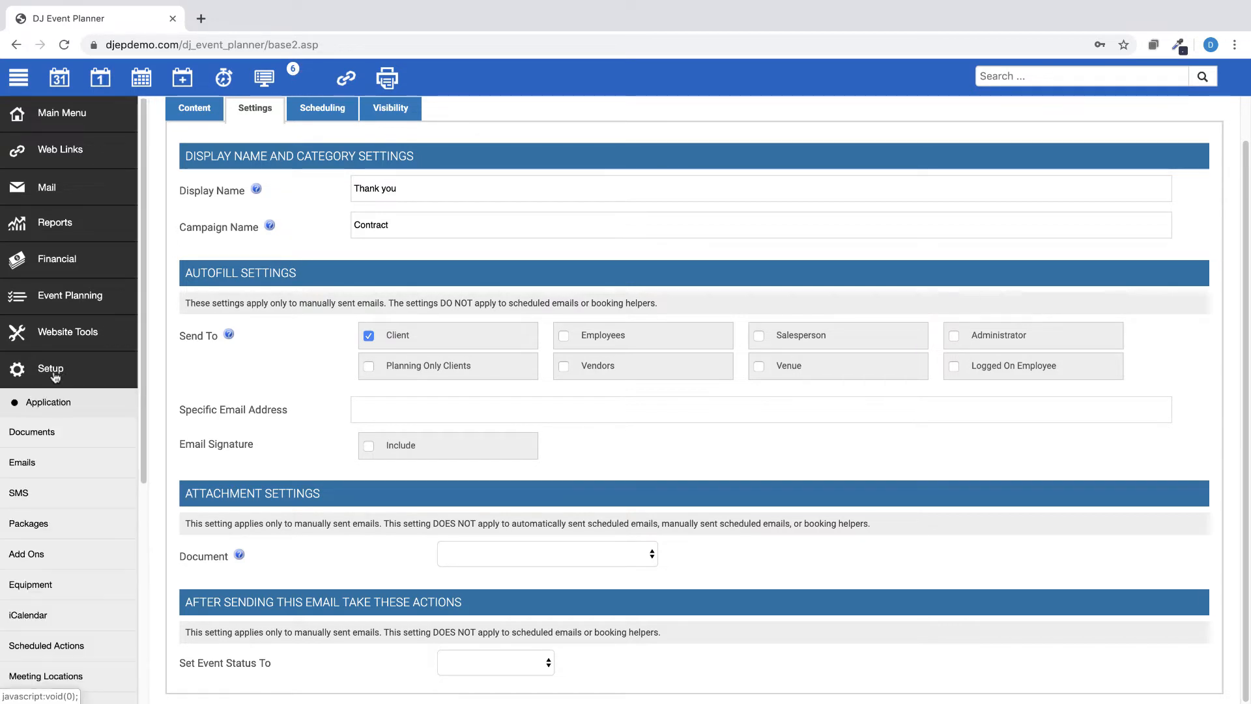
pyautogui.click(49, 616)
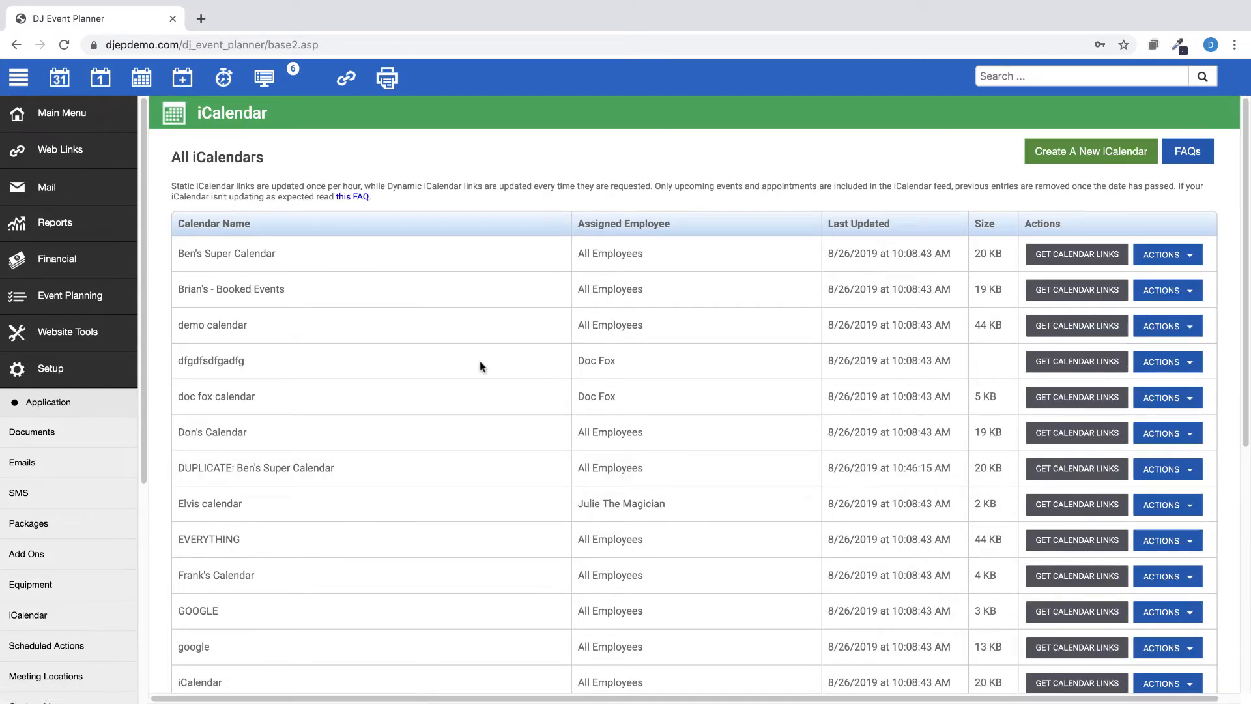
pyautogui.click(1192, 293)
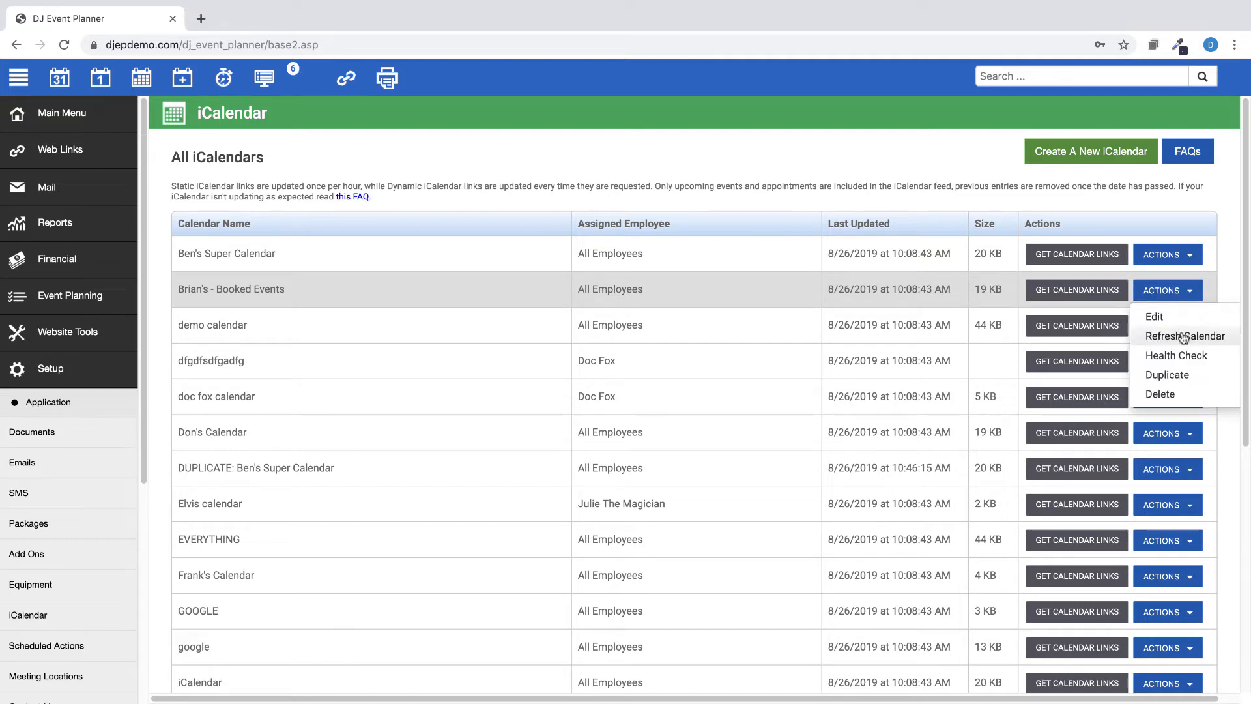
pyautogui.click(1173, 378)
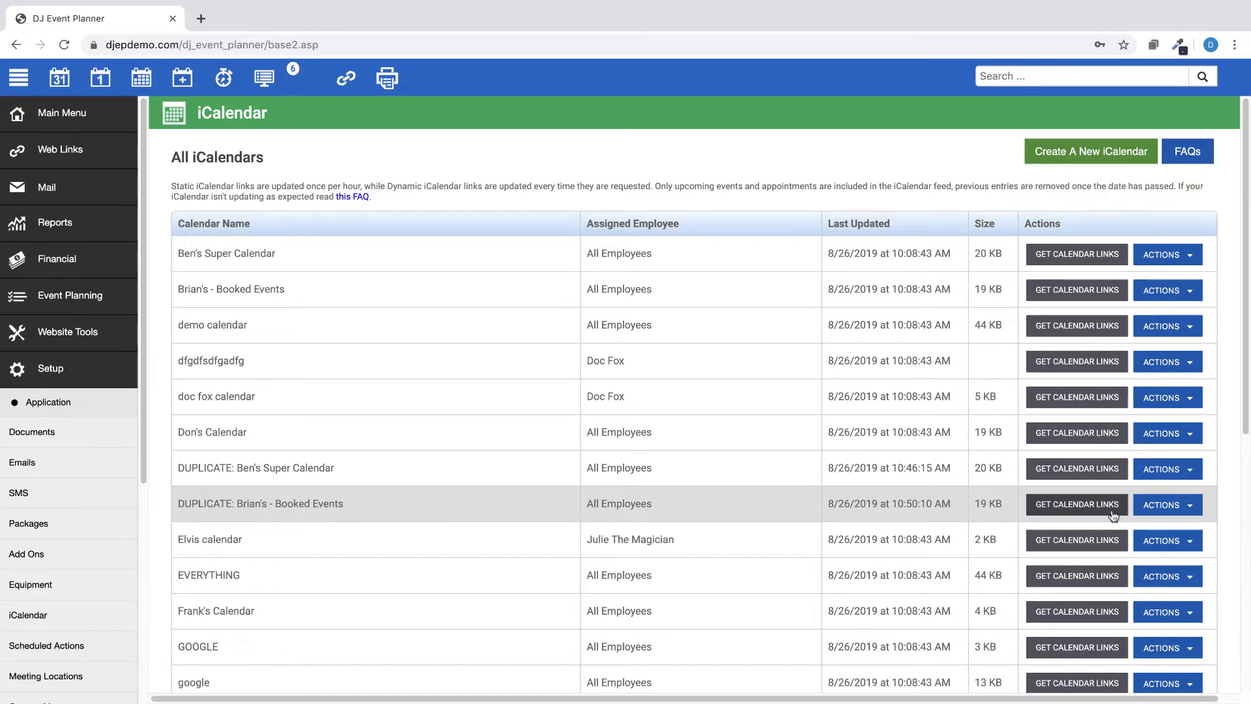
# Open the duplicated Booked Events calendar for editing and examine its included events, event details, Employee Portal Visibility and External DJ Sharing Options.
pyautogui.click(1164, 506)
pyautogui.click(1156, 530)
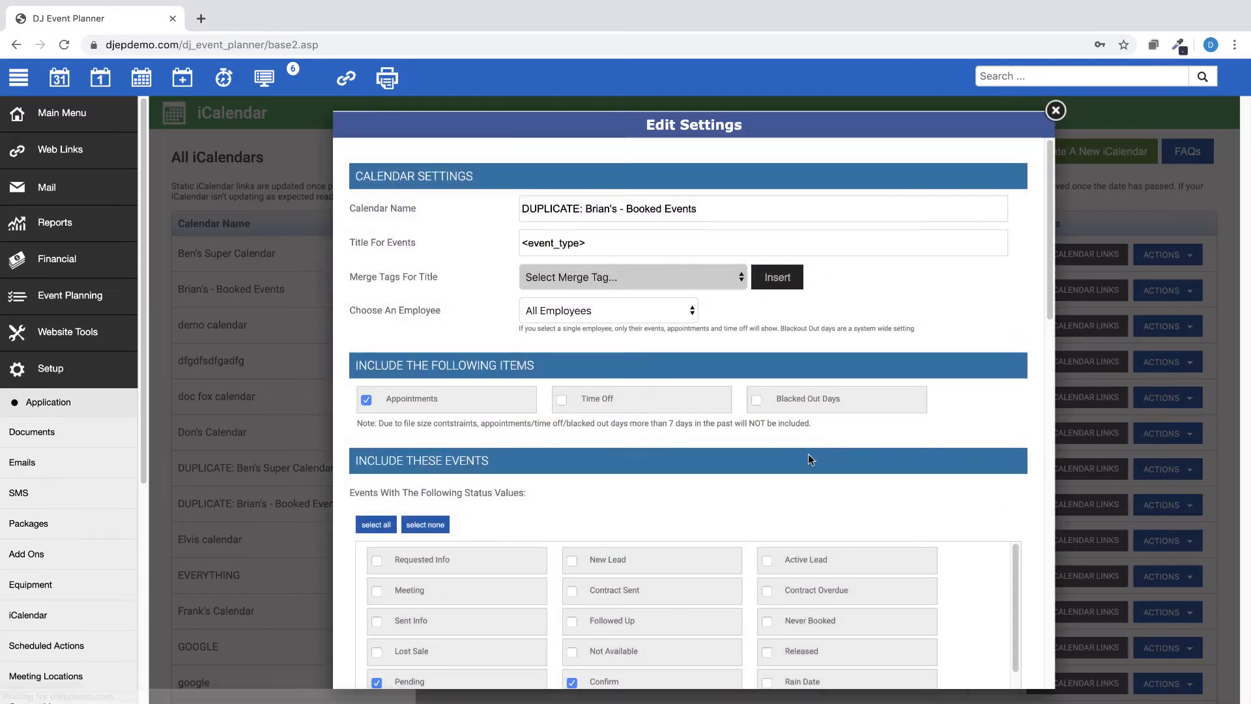
pyautogui.scroll(-1, 705, 433)
pyautogui.scroll(-15, 705, 433)
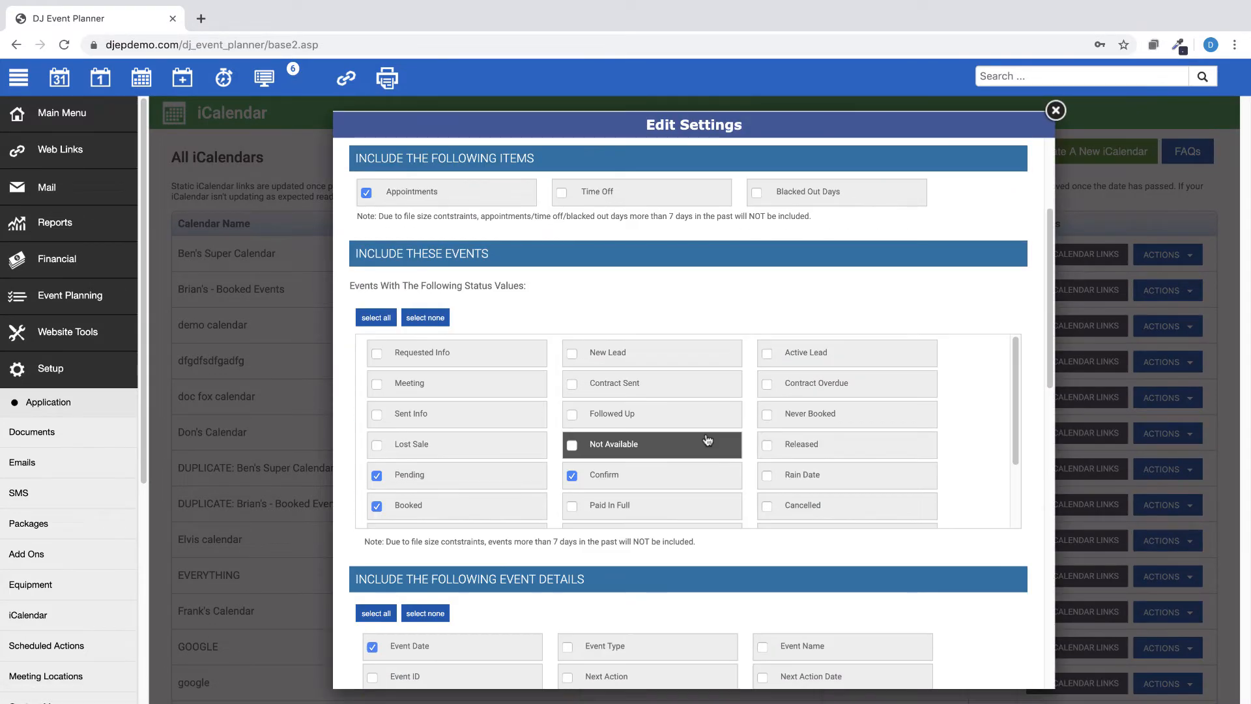
pyautogui.scroll(-2, 707, 439)
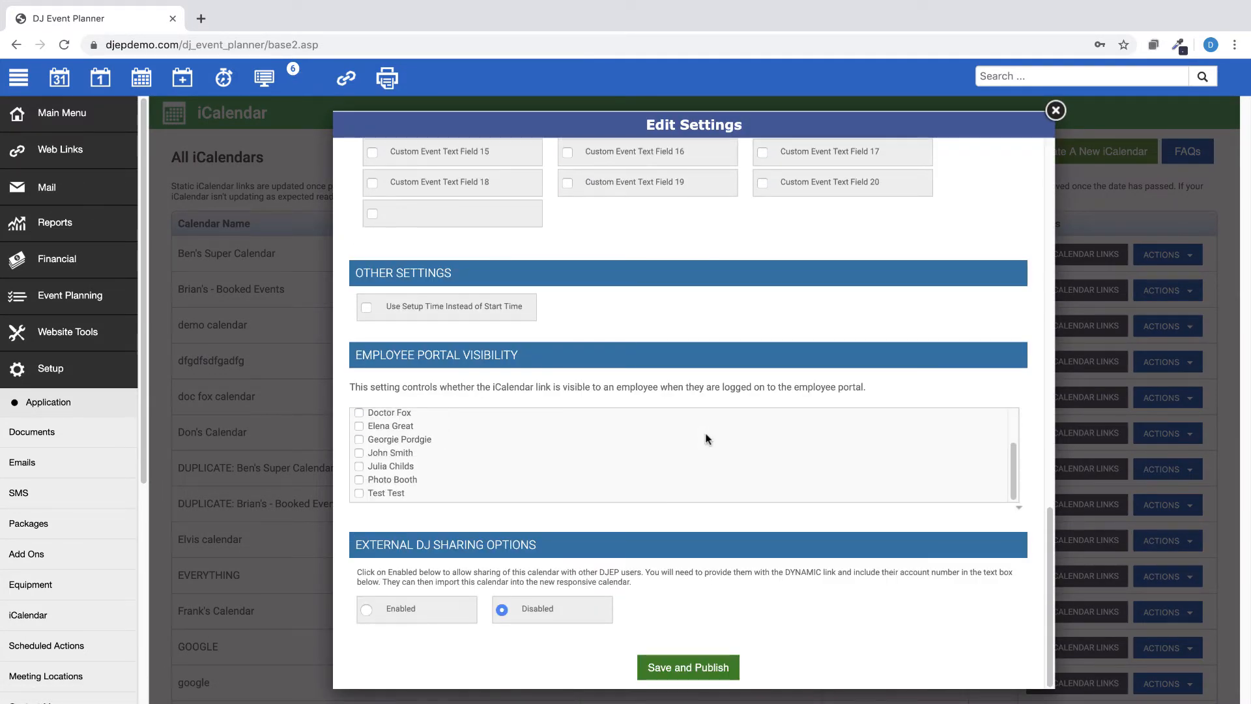
pyautogui.scroll(4, 697, 431)
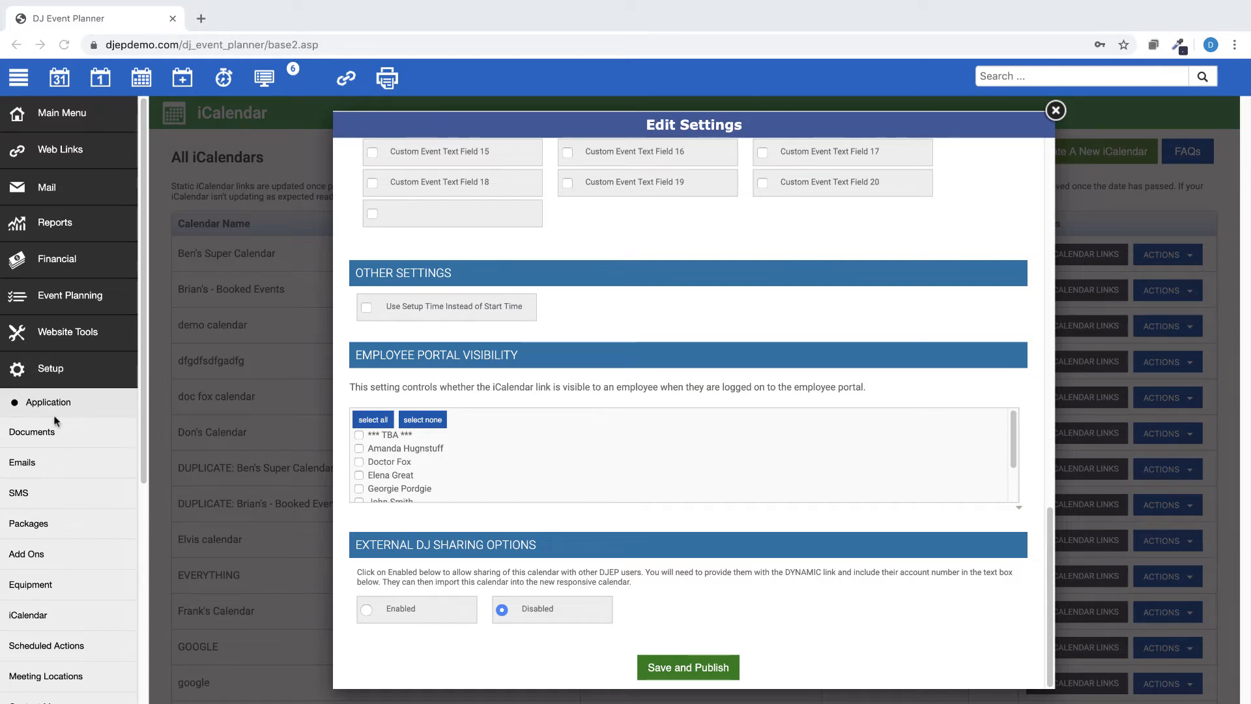
# Open the Booking Helpers settings in the application setup.
pyautogui.click(56, 372)
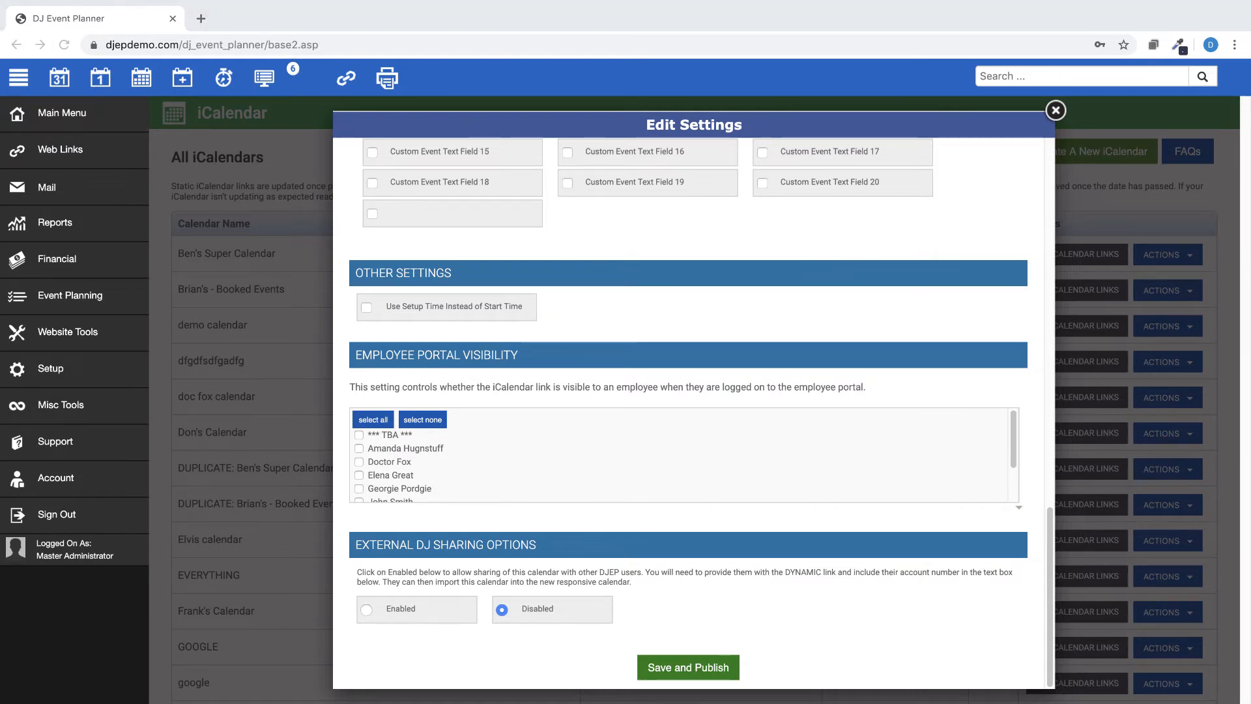
pyautogui.click(51, 368)
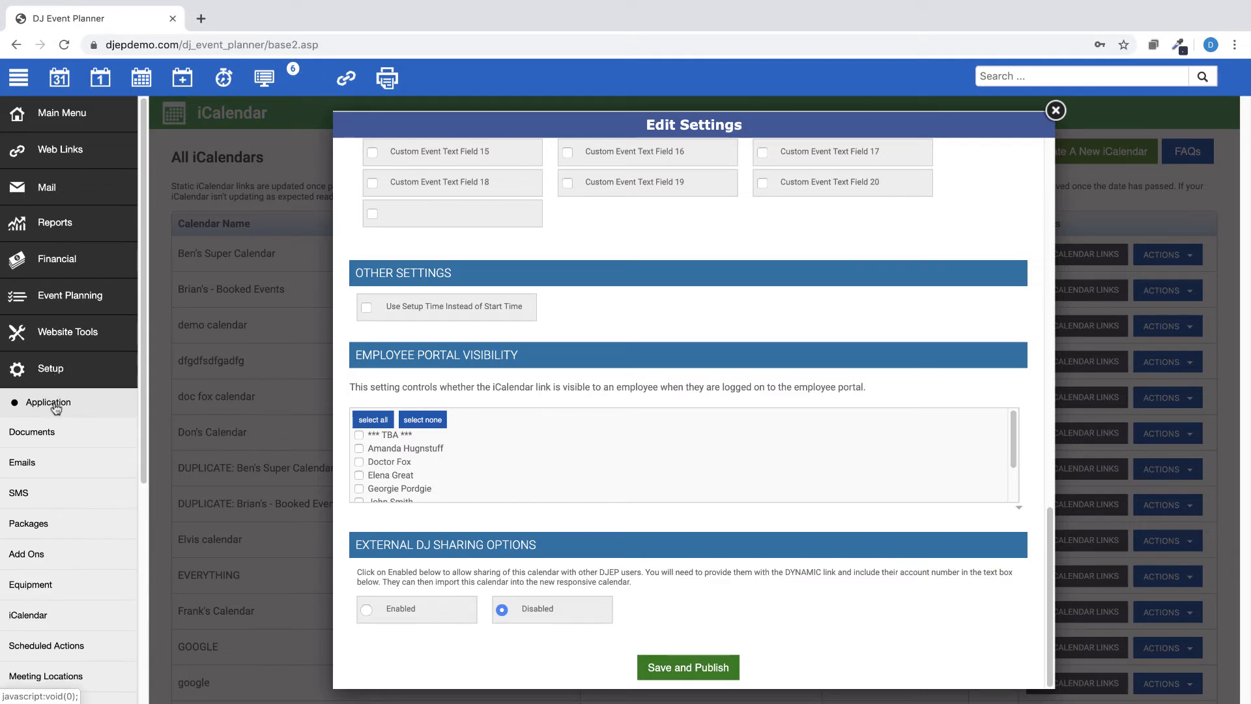
pyautogui.click(55, 404)
pyautogui.scroll(-5, 56, 409)
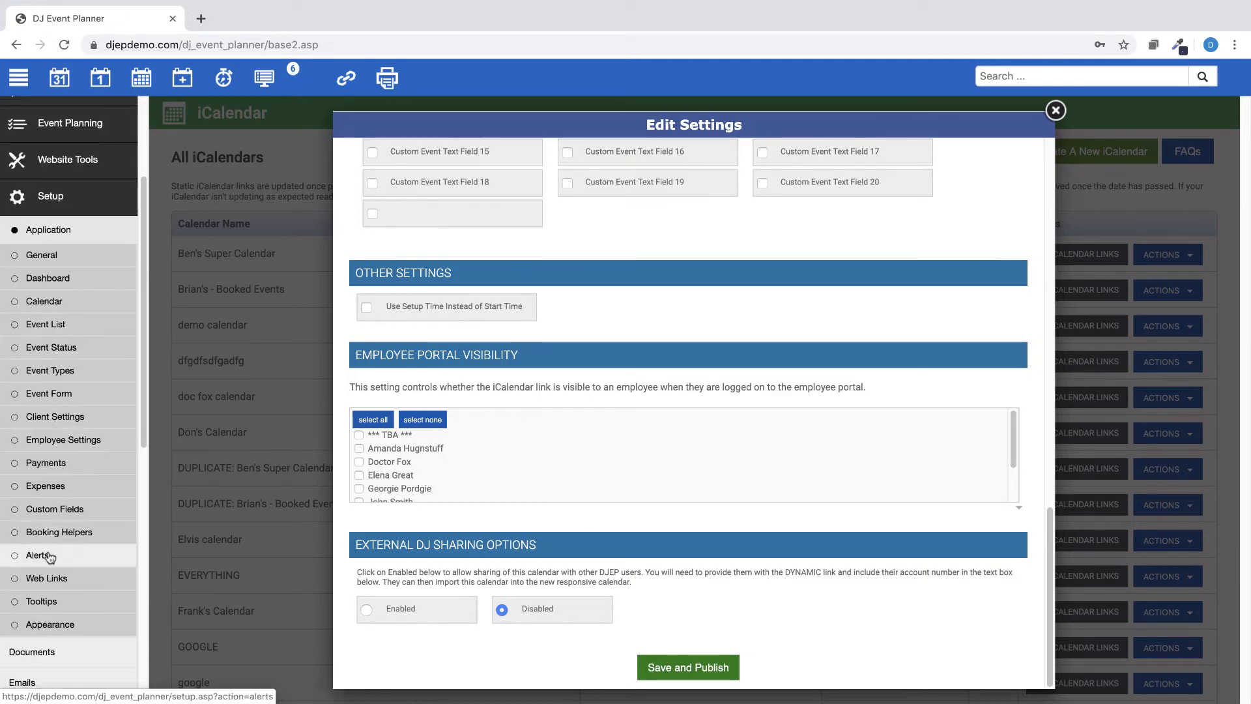
pyautogui.click(49, 534)
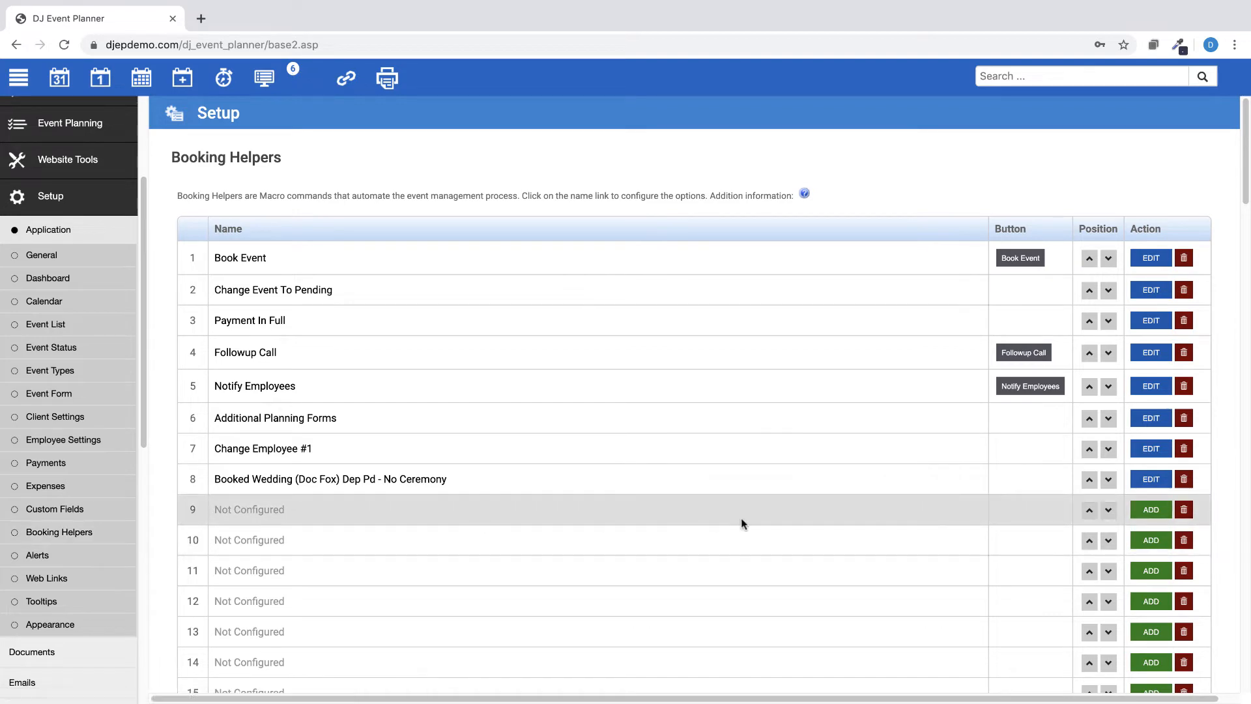
# Start adding a booking helper in slot 9 and examine its employee, email, display and Add Event automation options.
pyautogui.click(1152, 511)
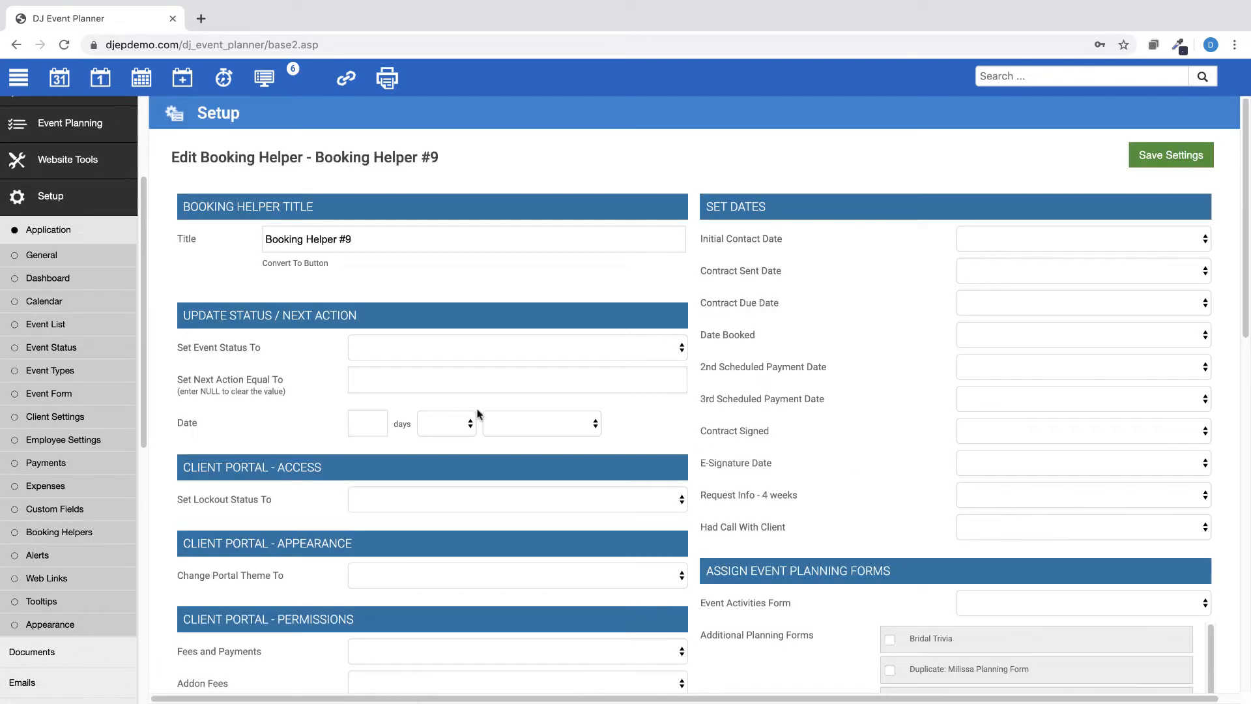
pyautogui.scroll(-2, 478, 414)
pyautogui.scroll(-8, 478, 409)
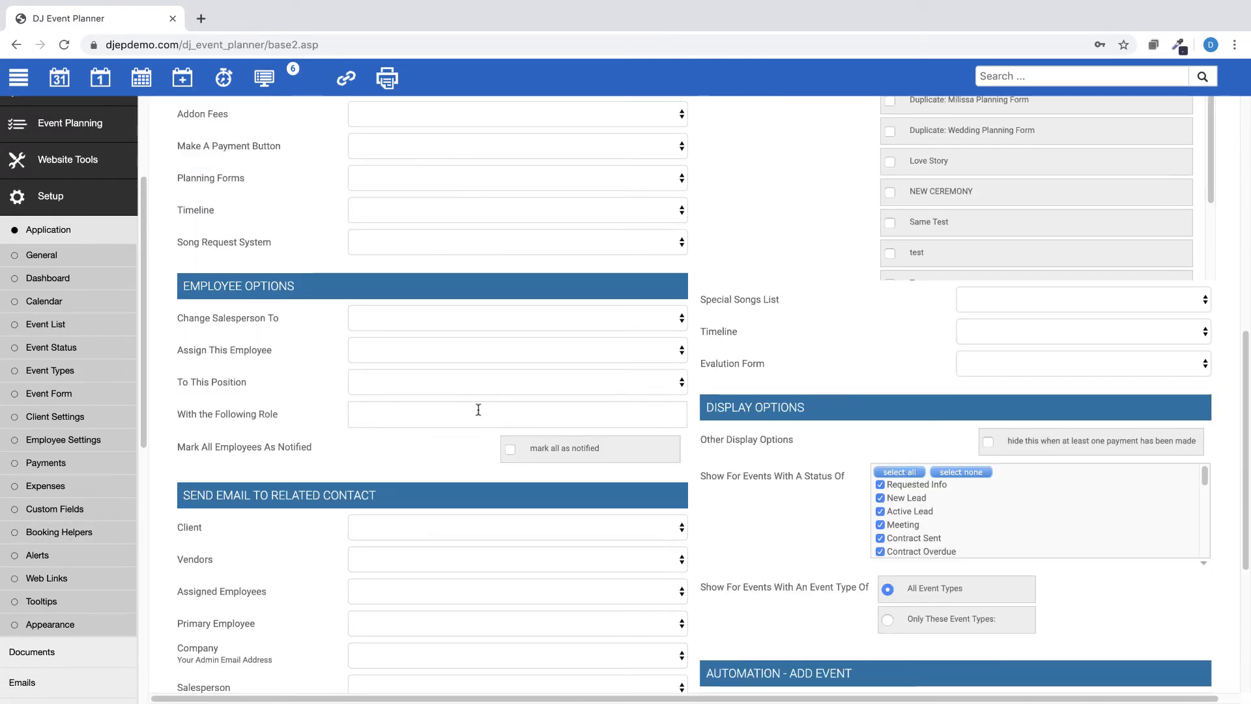
pyautogui.scroll(-1, 479, 409)
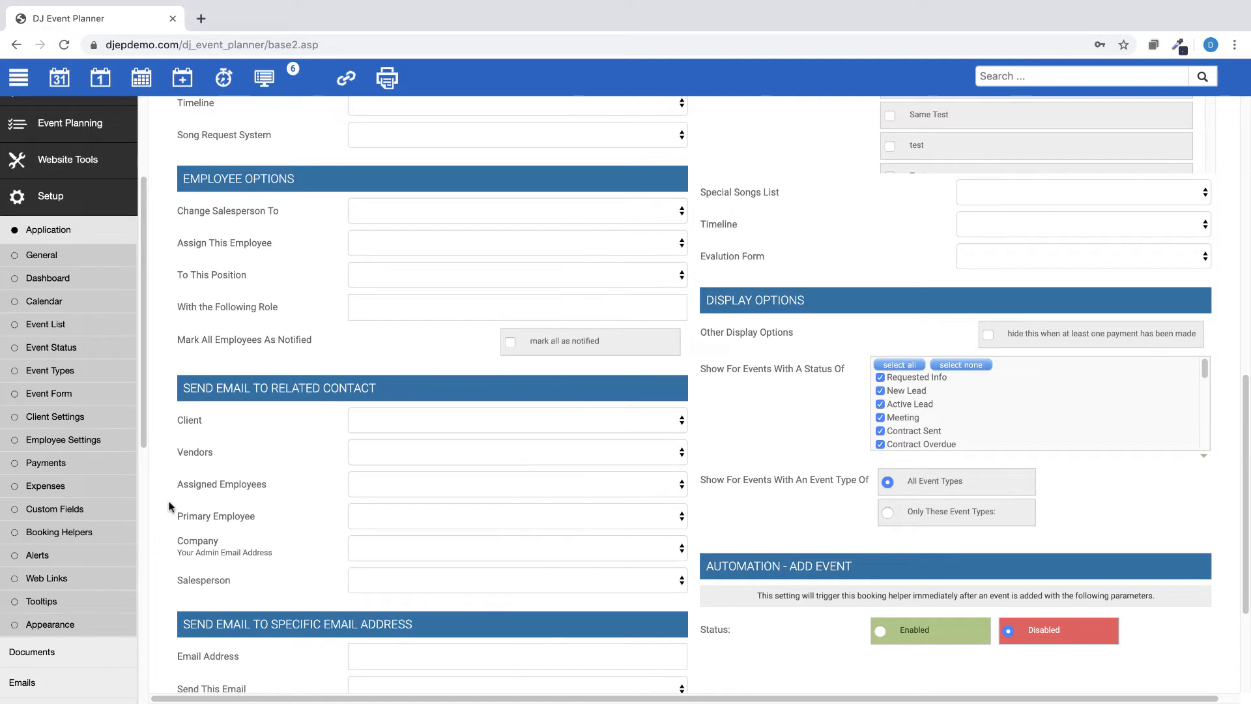
# Open the monthly calendar dashboard and view the events list.
pyautogui.click(62, 85)
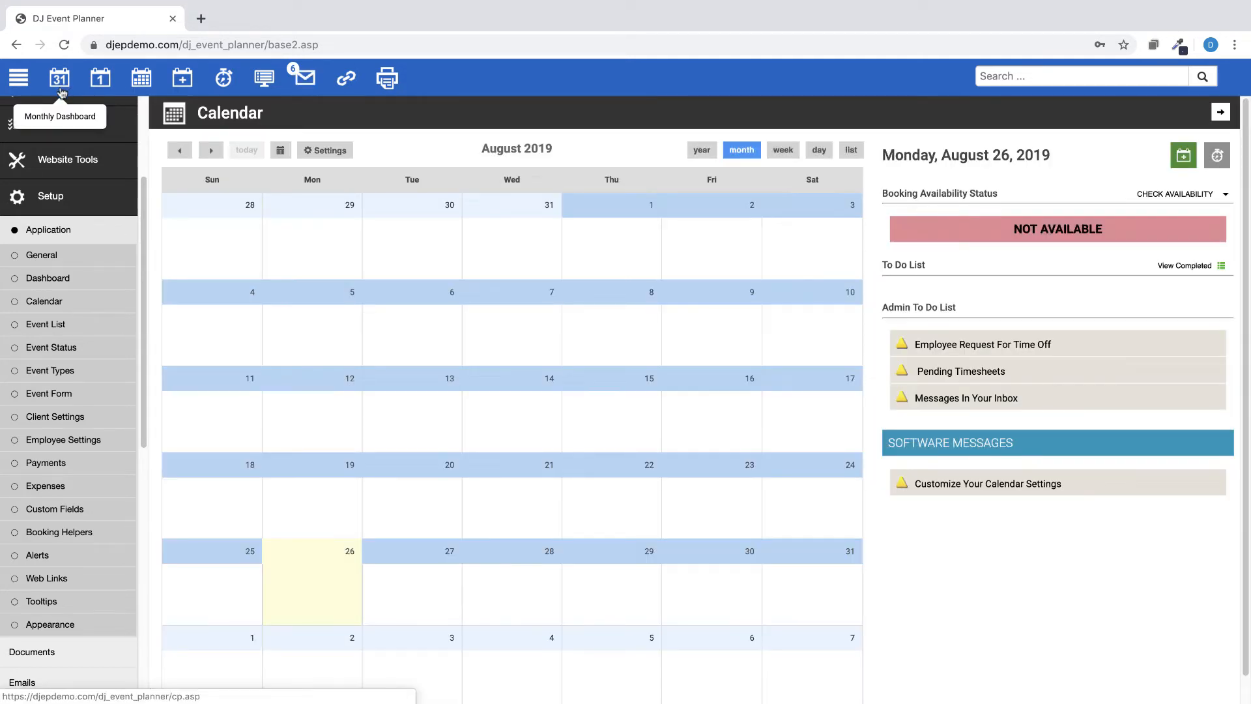
pyautogui.click(52, 202)
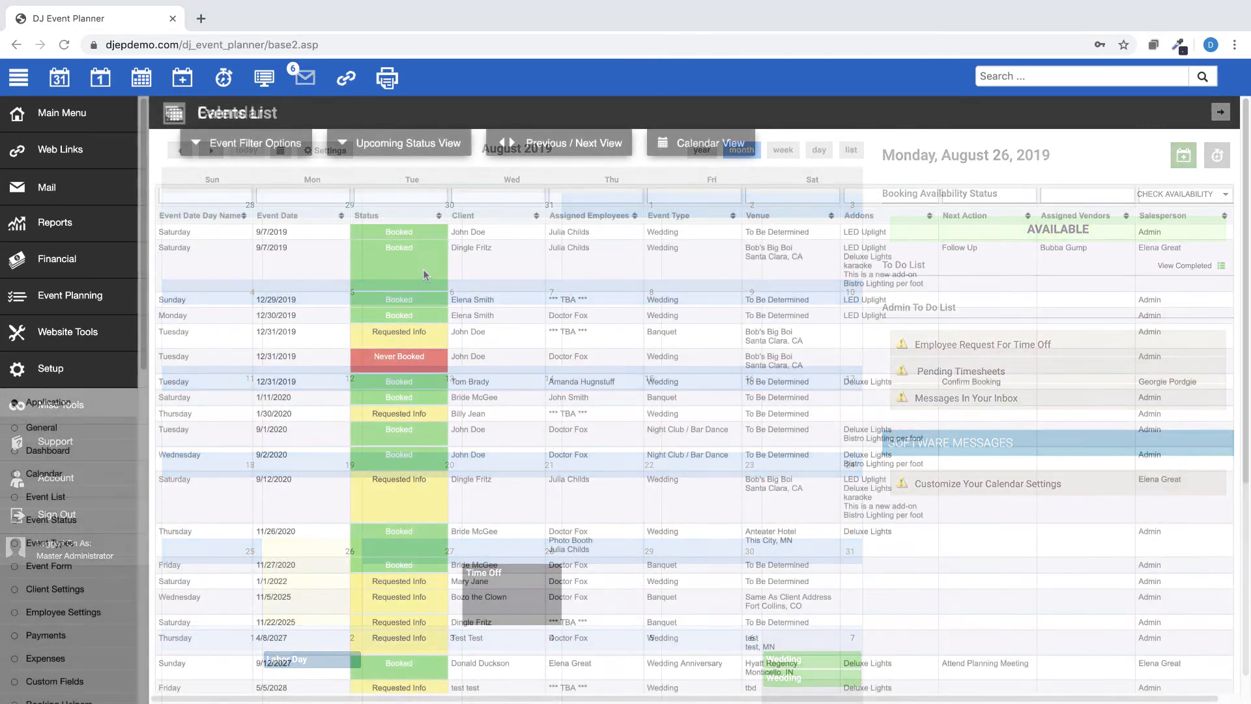
pyautogui.click(423, 271)
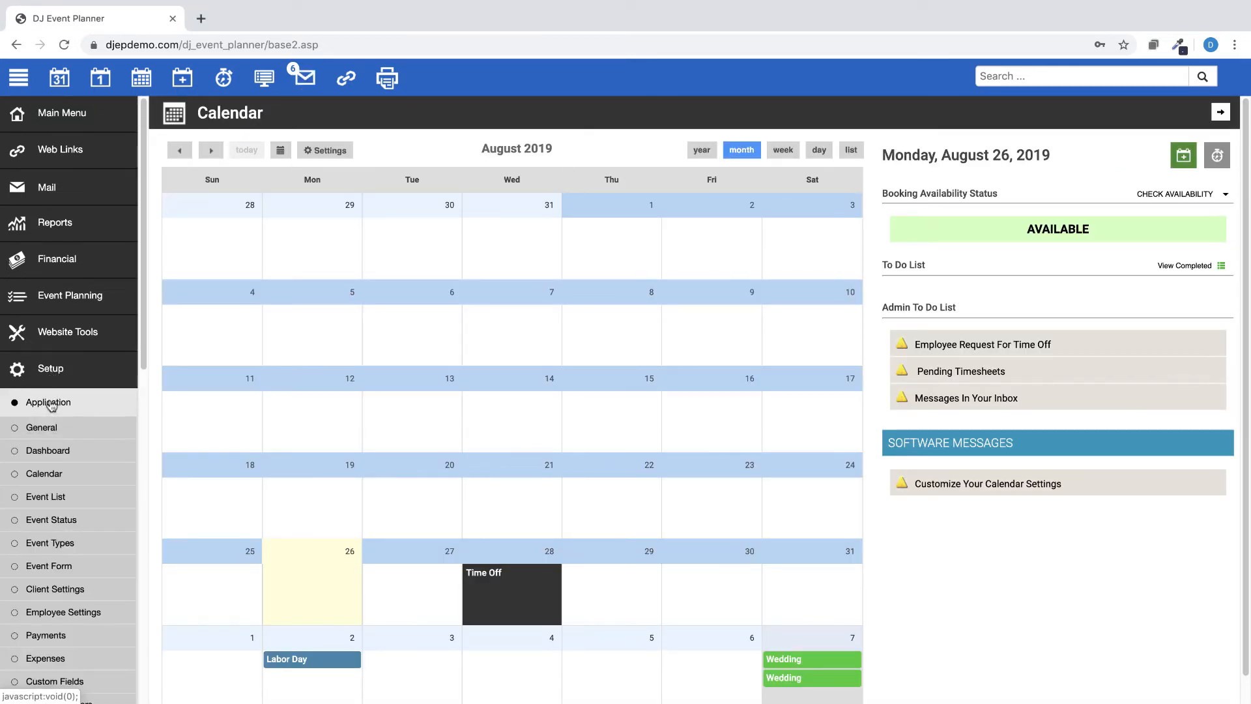
# Open the layout settings for the Event Form and examine the Status Details Block choices without changing the selection.
pyautogui.click(55, 568)
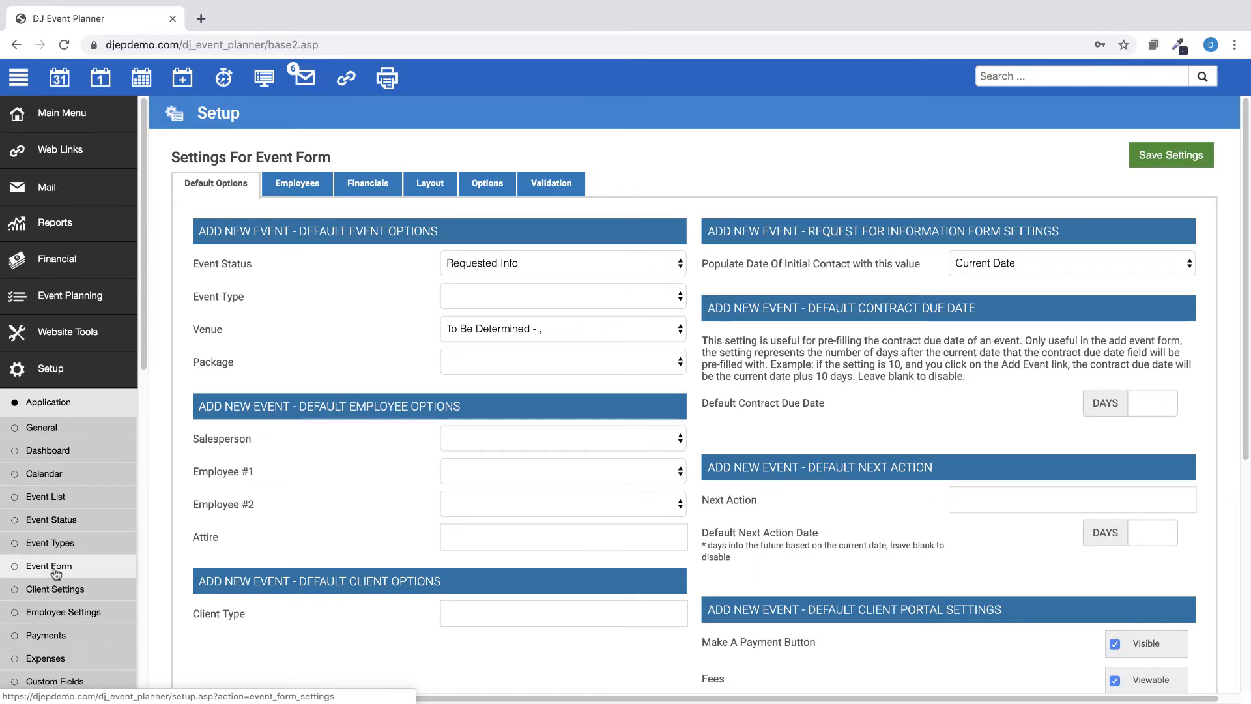
pyautogui.click(424, 187)
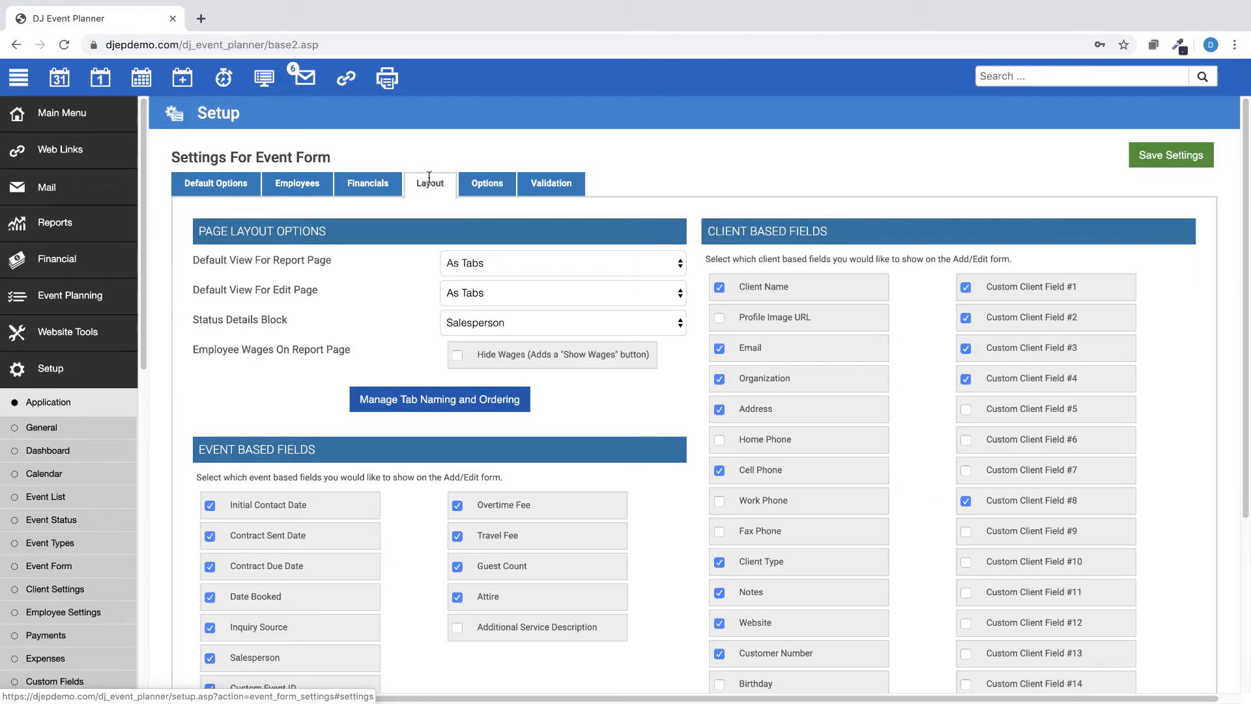
pyautogui.scroll(-1, 397, 340)
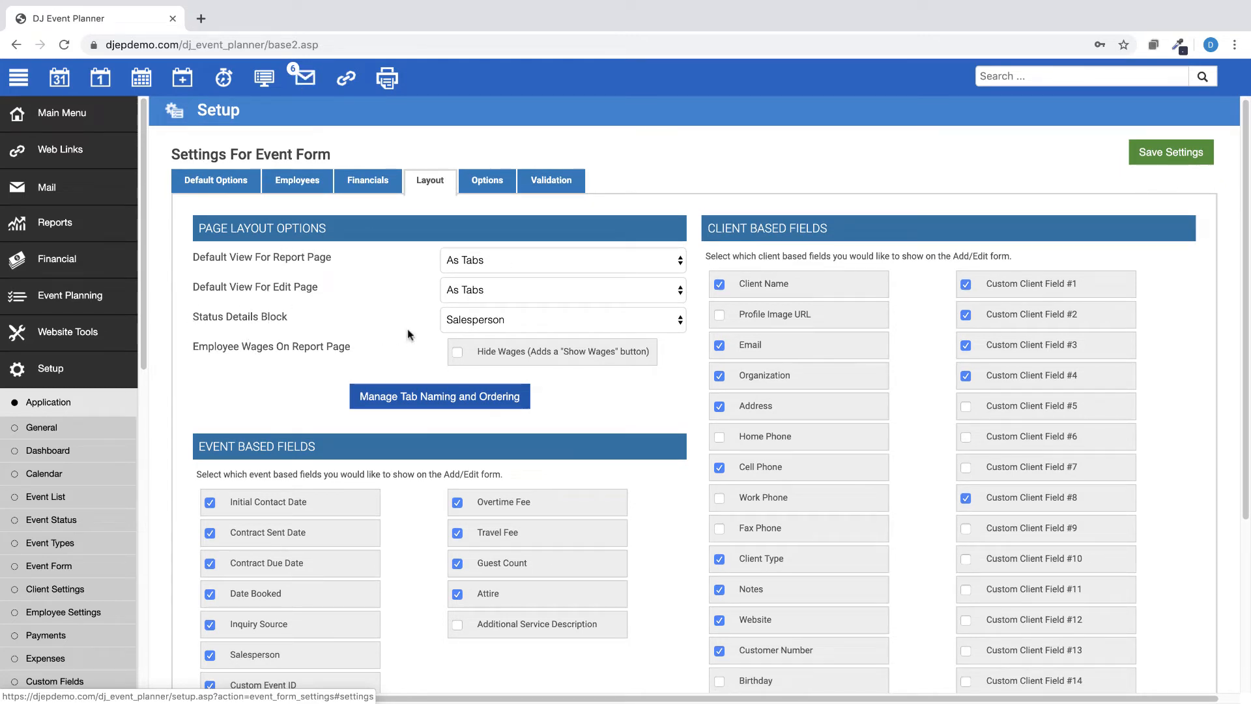
pyautogui.click(679, 322)
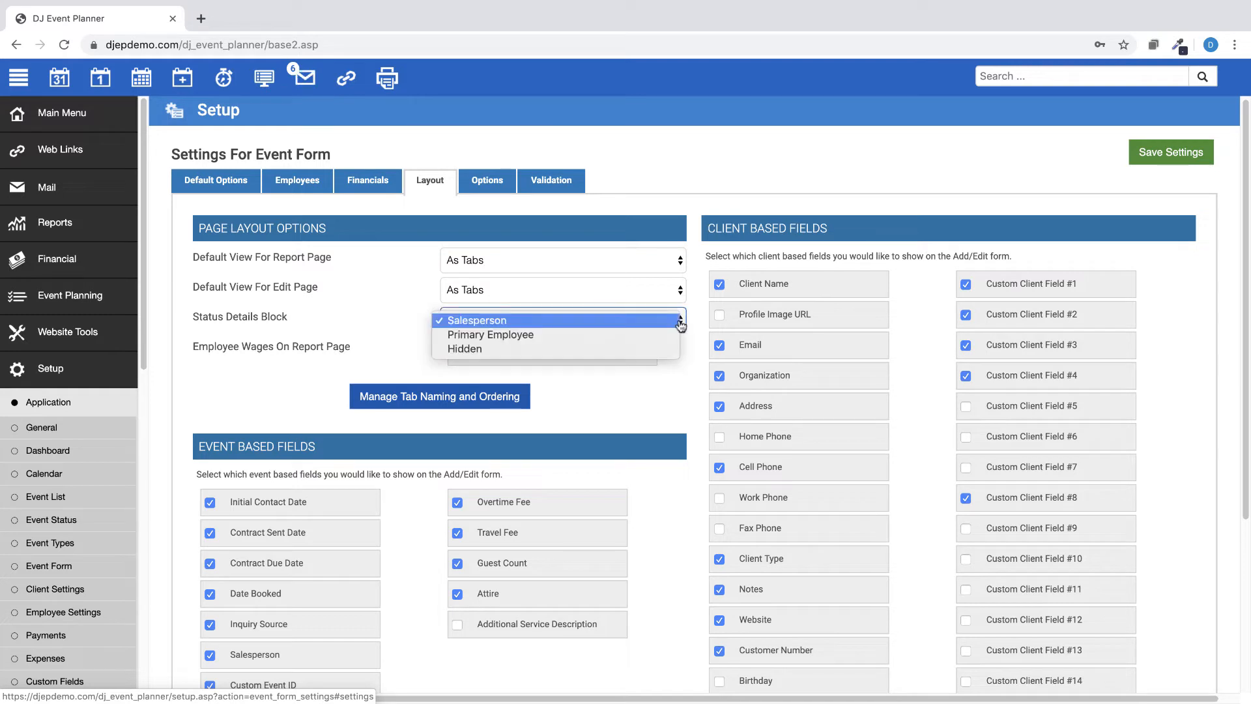
pyautogui.click(681, 323)
pyautogui.click(681, 323)
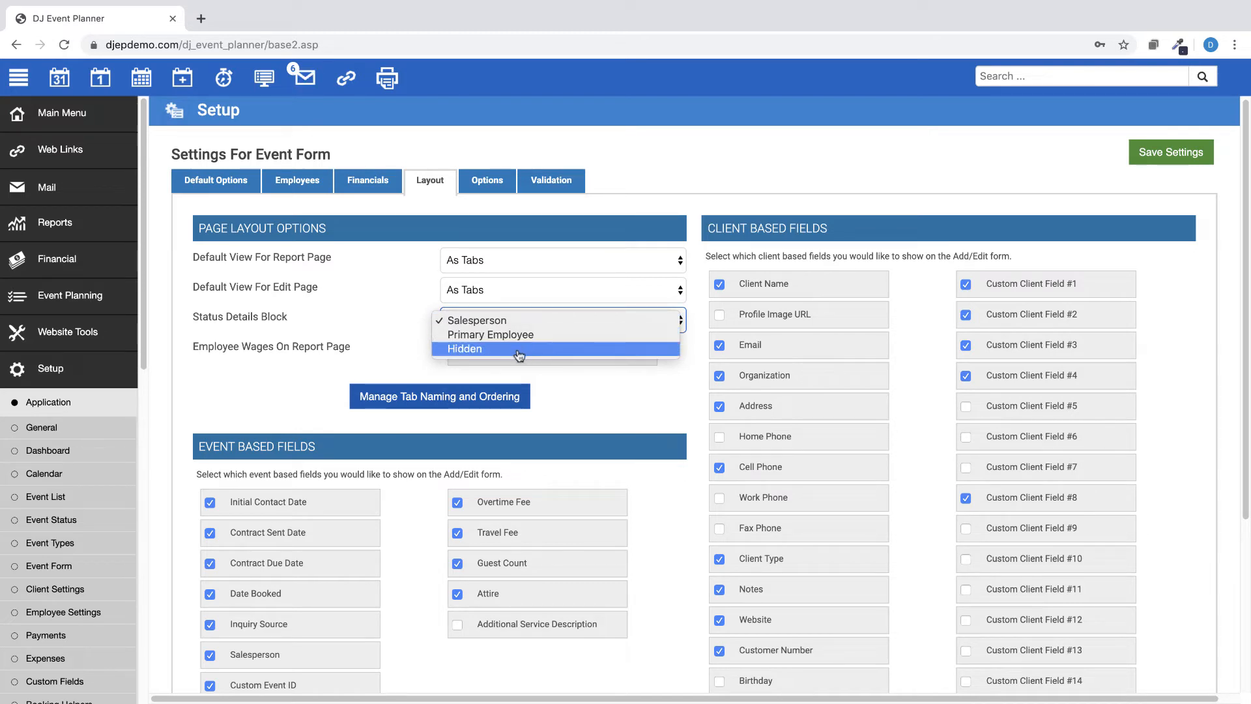
pyautogui.press('Escape')
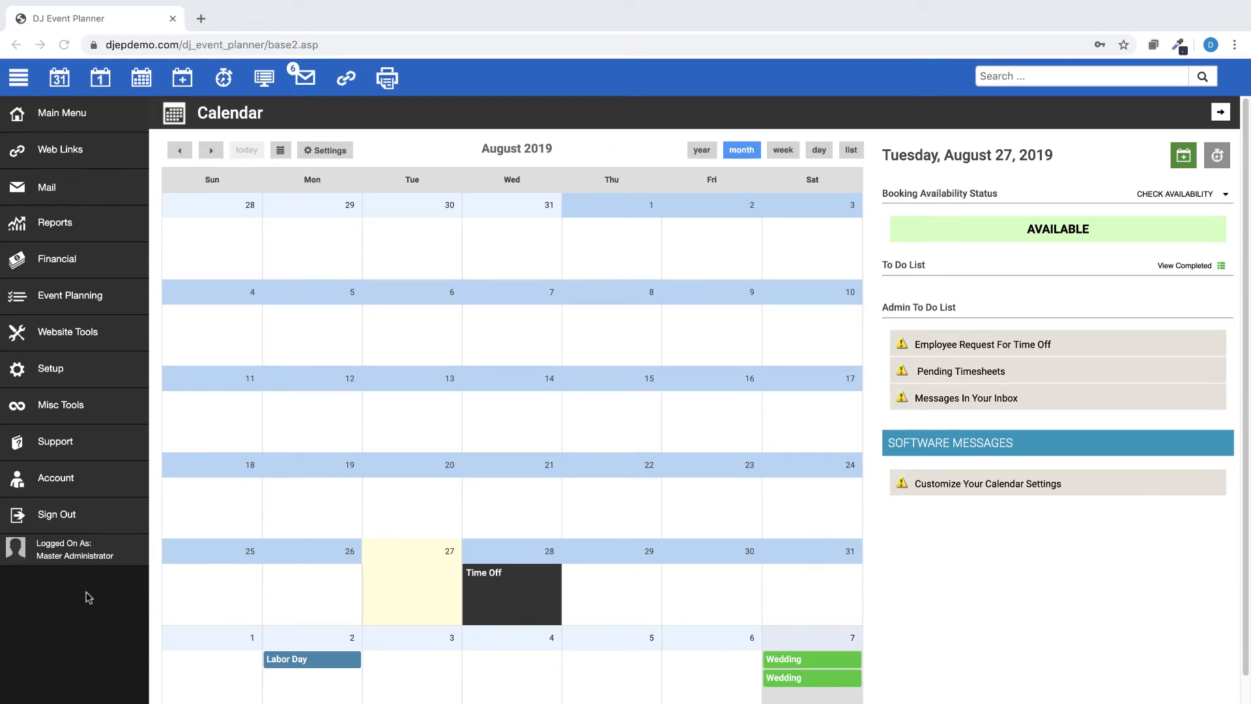
# Open the Instant Quote settings in the website tools, examine the field options, and mark Venue Address as a required field.
pyautogui.click(77, 338)
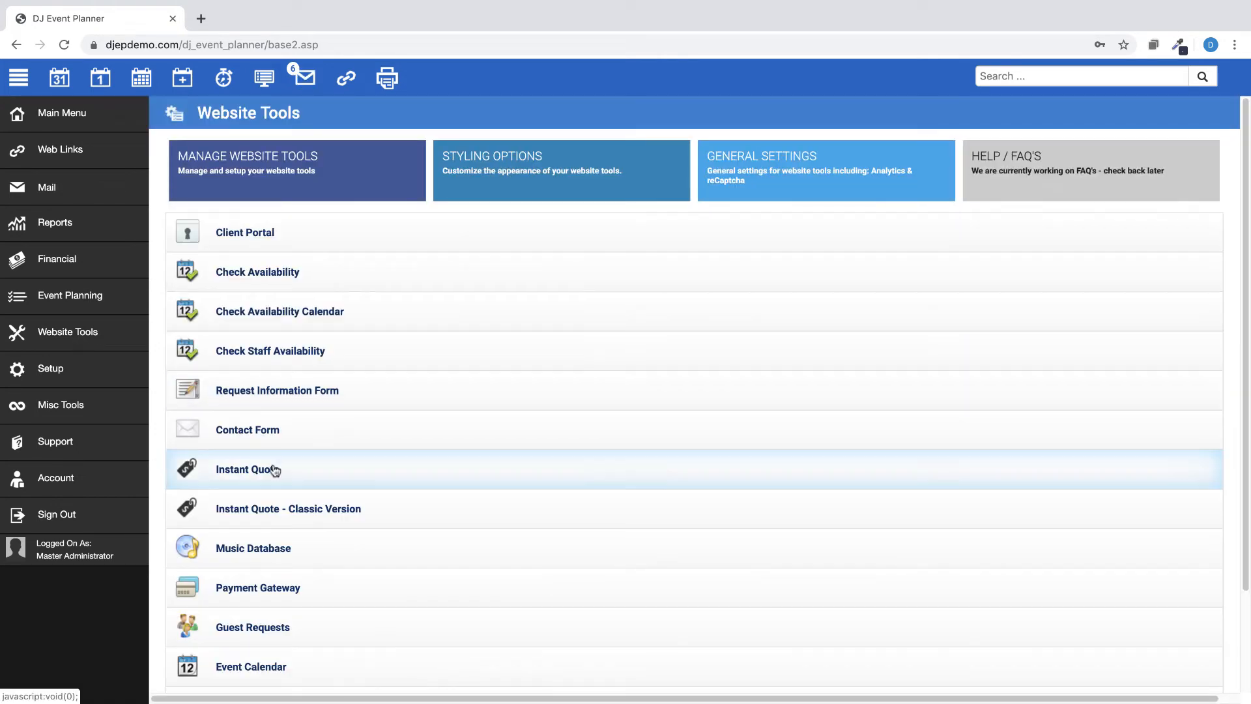
pyautogui.click(289, 480)
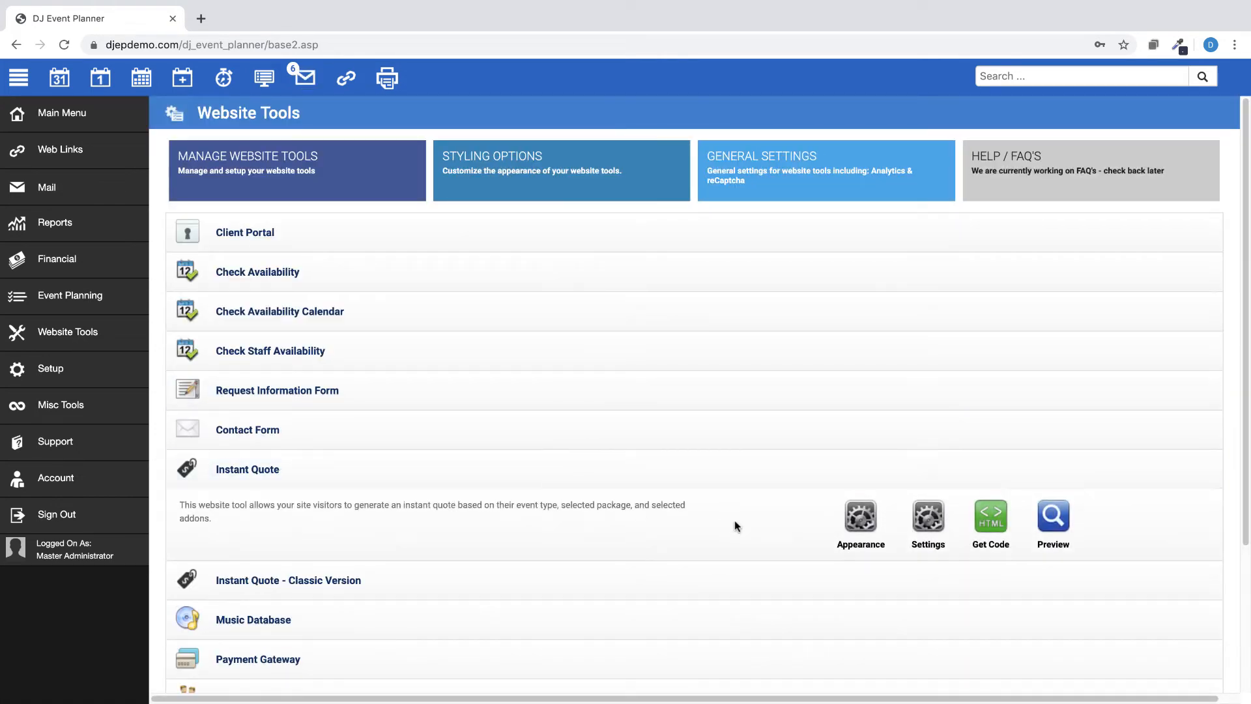
pyautogui.click(929, 529)
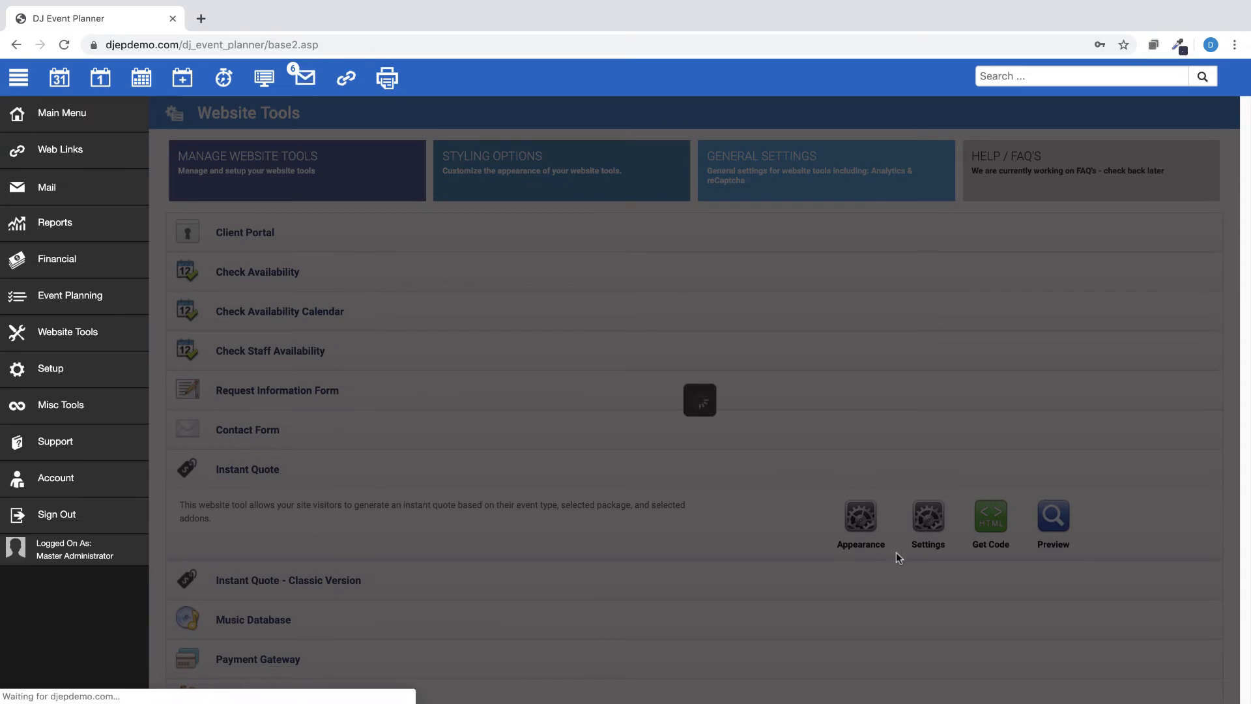
pyautogui.scroll(-8, 788, 542)
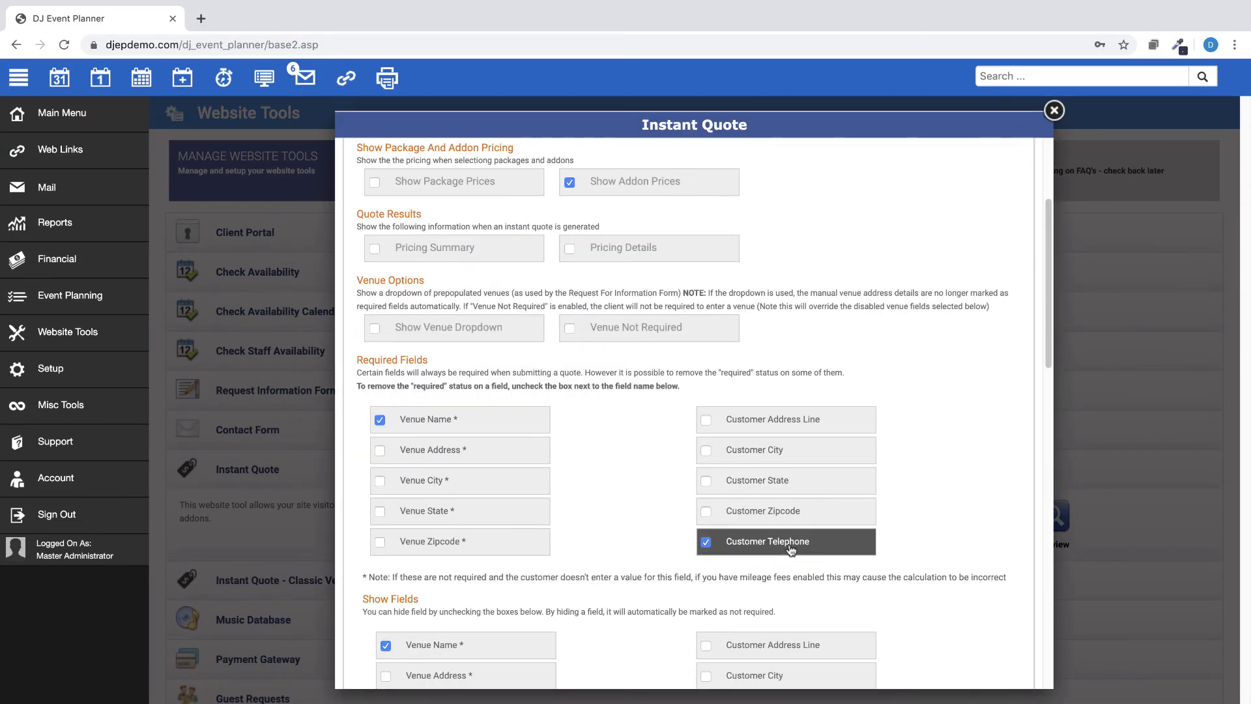
pyautogui.scroll(1, 791, 552)
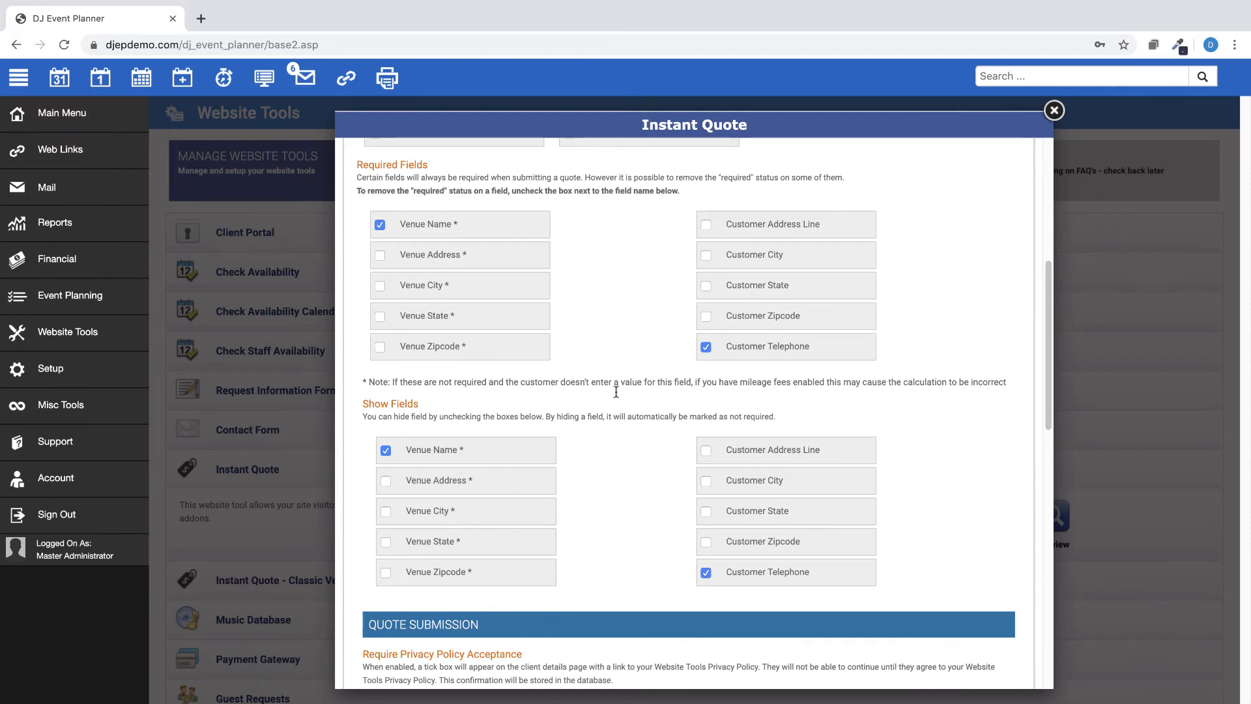
pyautogui.click(380, 255)
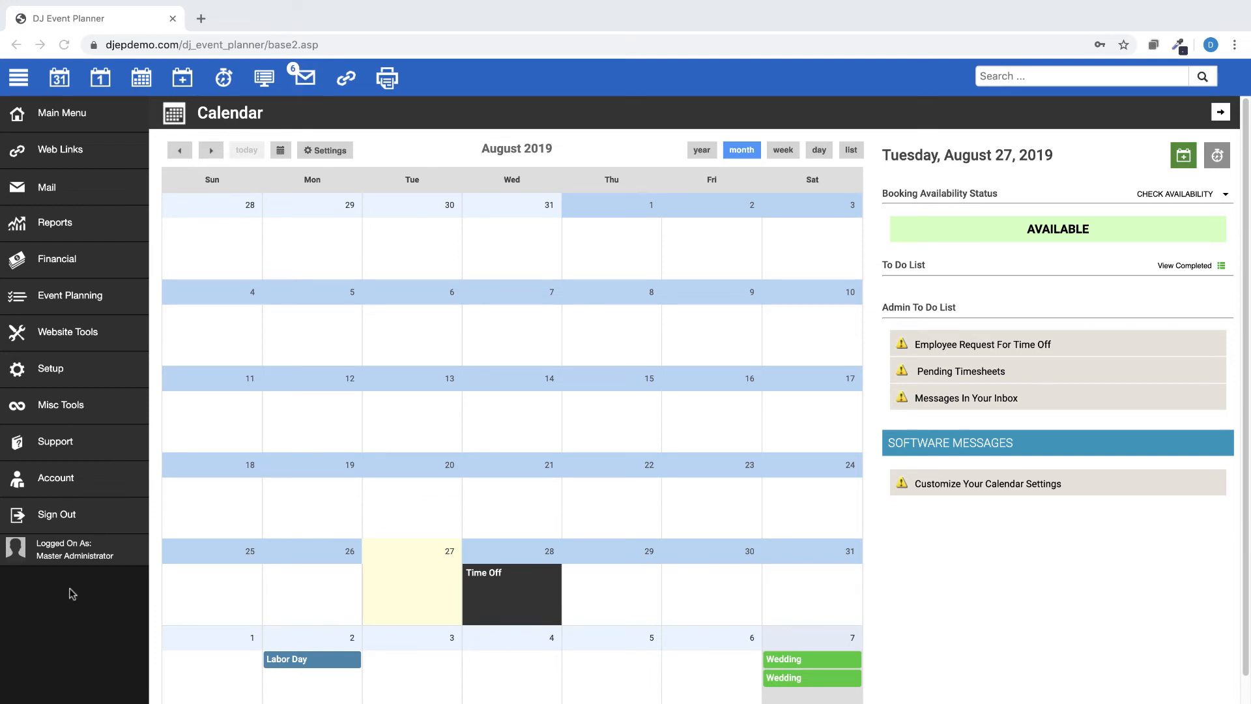
# In the application's Event Status settings, add "Confirm" as a new status after Rescheduled in the status list and save the settings.
pyautogui.click(57, 371)
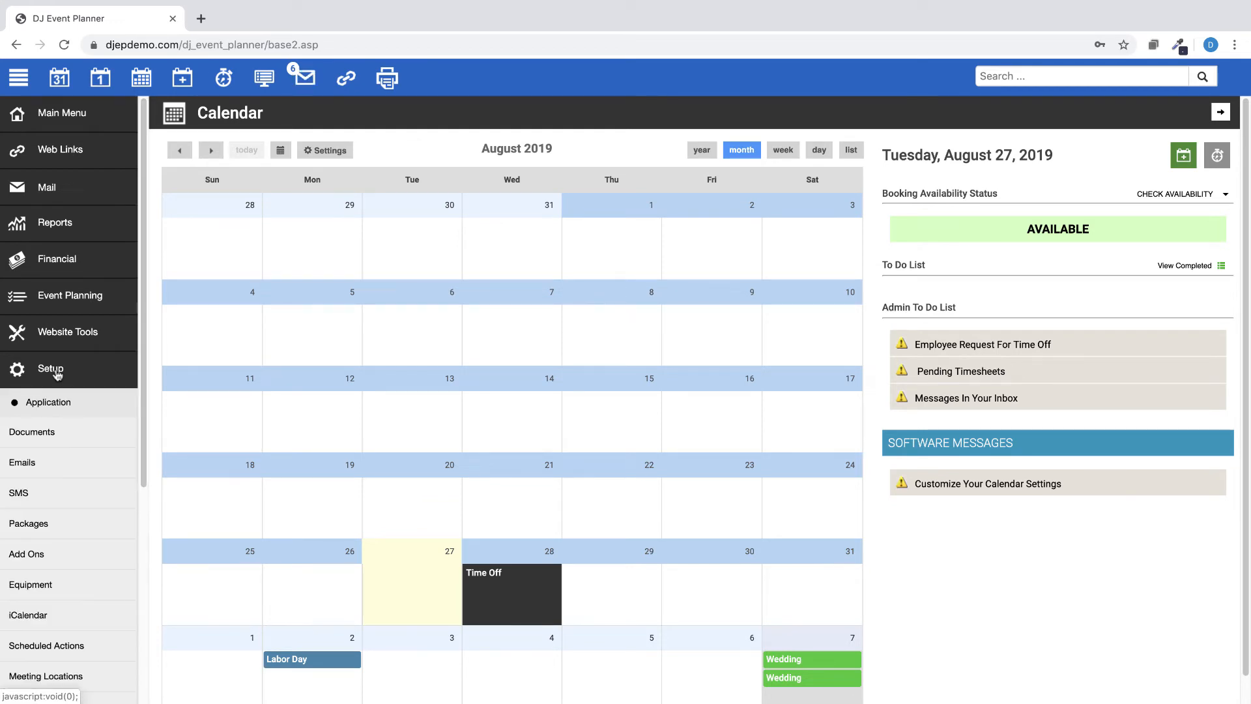
pyautogui.click(60, 398)
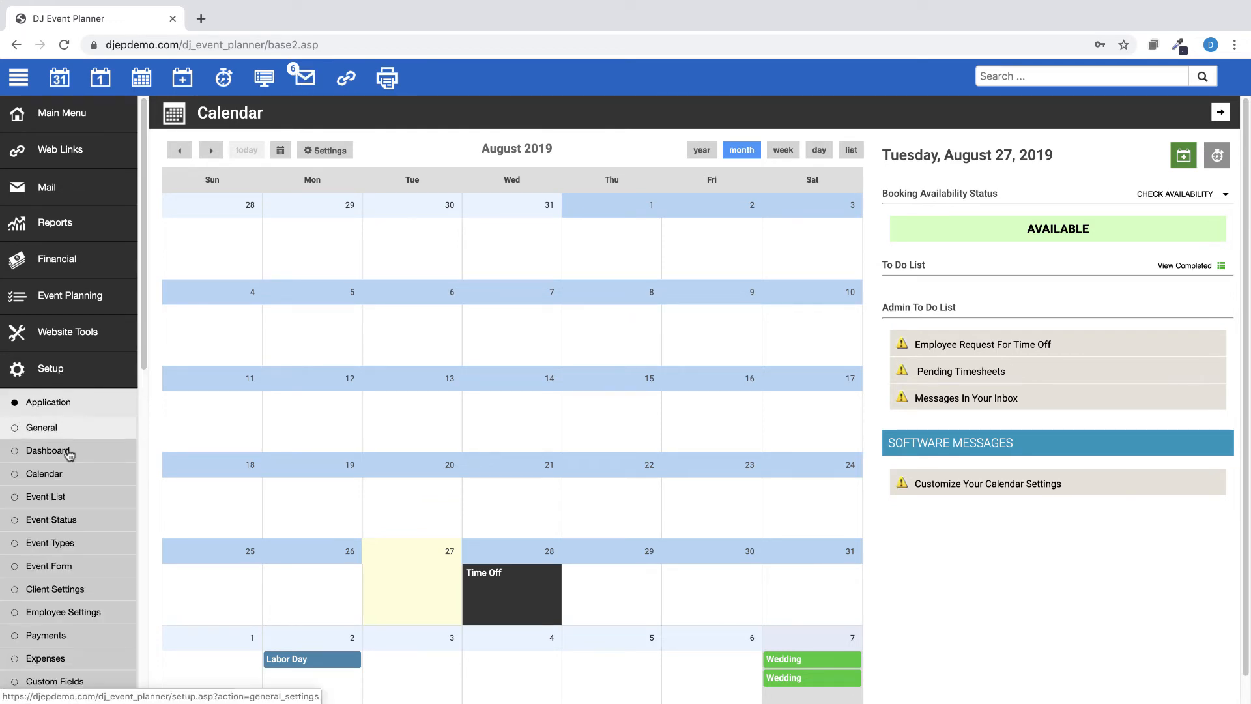
pyautogui.click(68, 522)
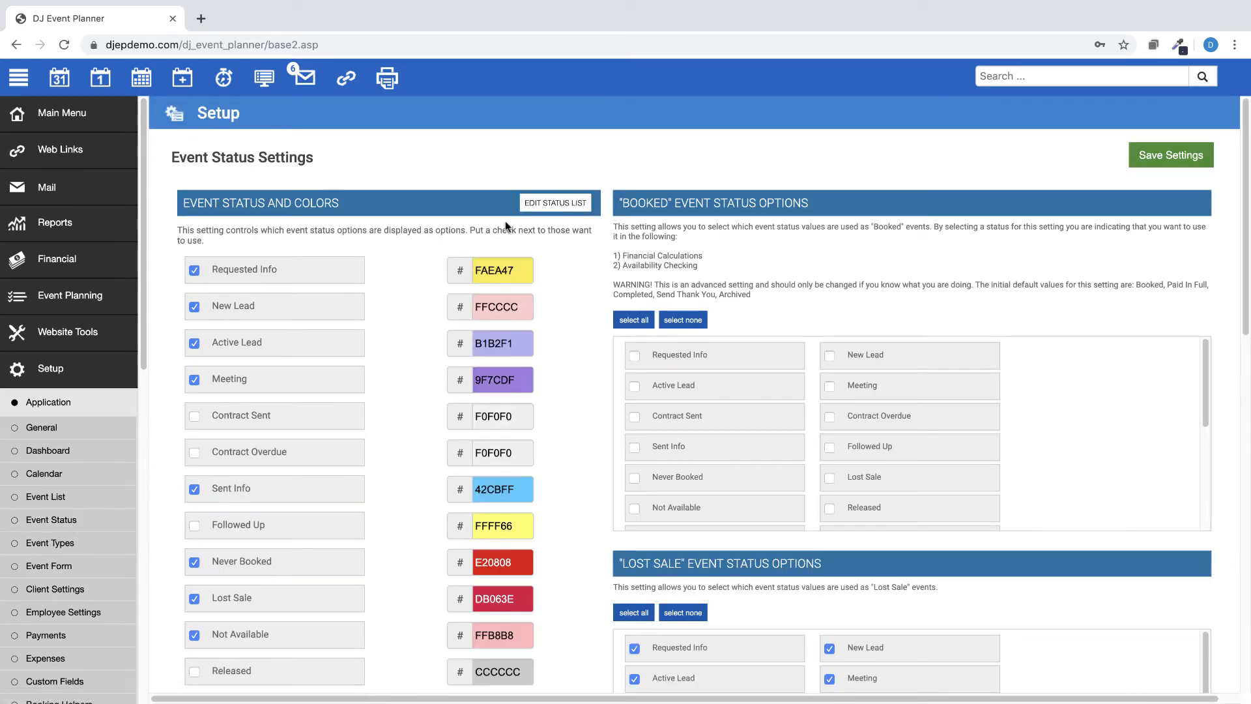
pyautogui.click(534, 203)
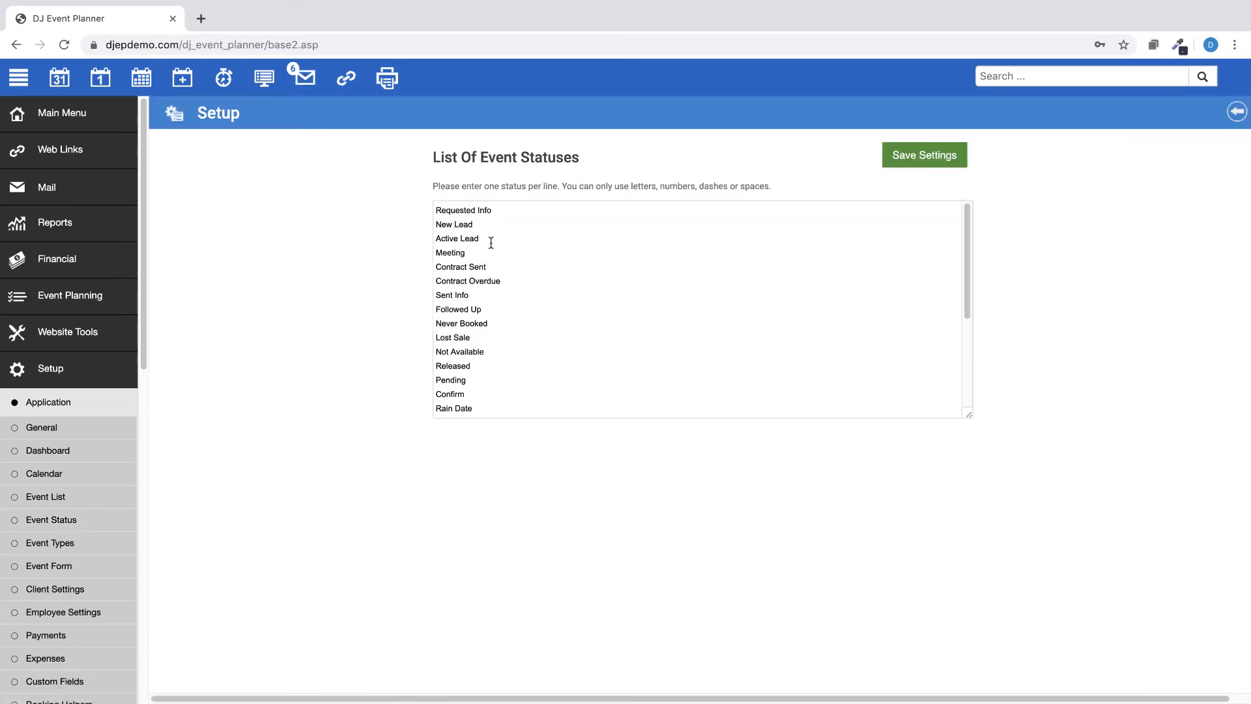
pyautogui.scroll(-5, 490, 243)
pyautogui.click(490, 405)
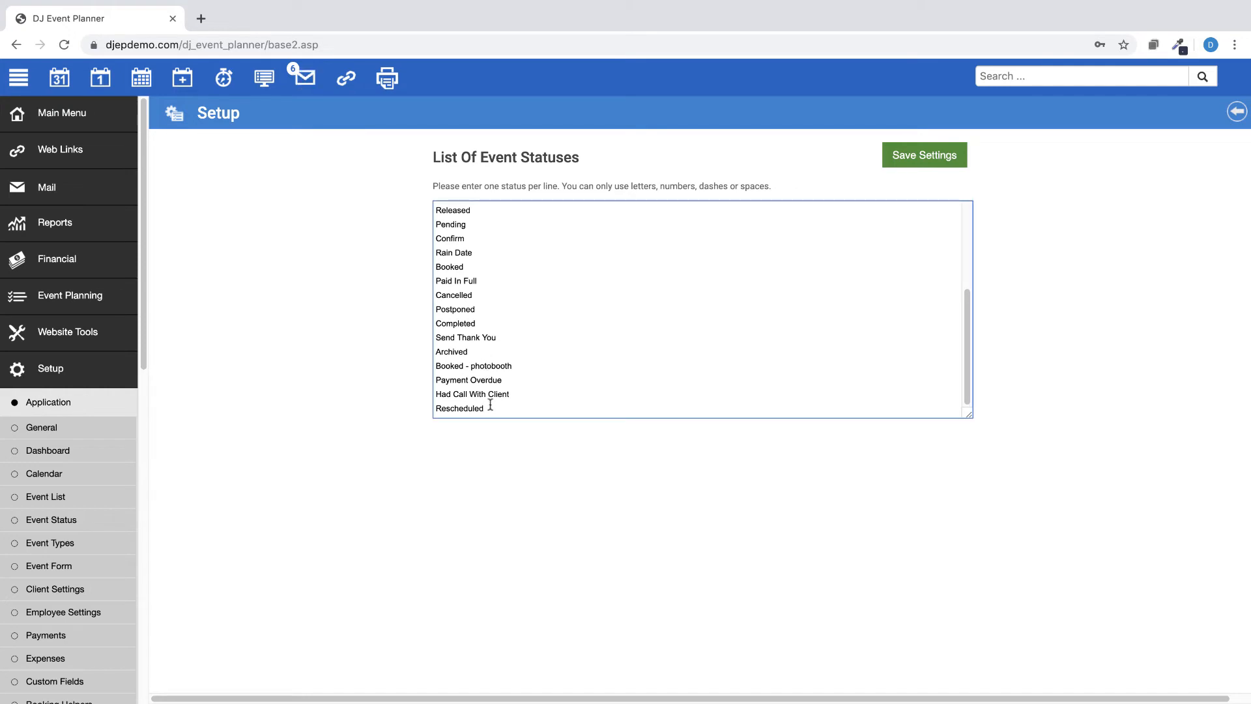
pyautogui.press('Return')
pyautogui.write('Confirm')
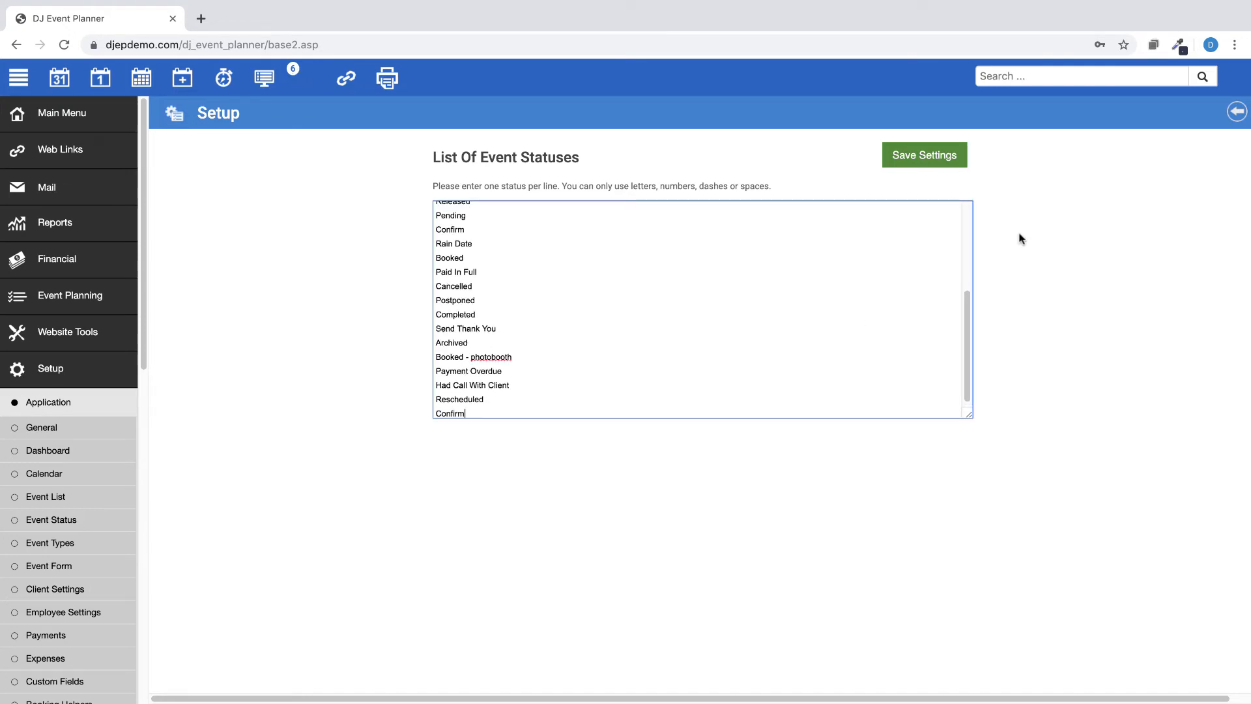
pyautogui.click(944, 154)
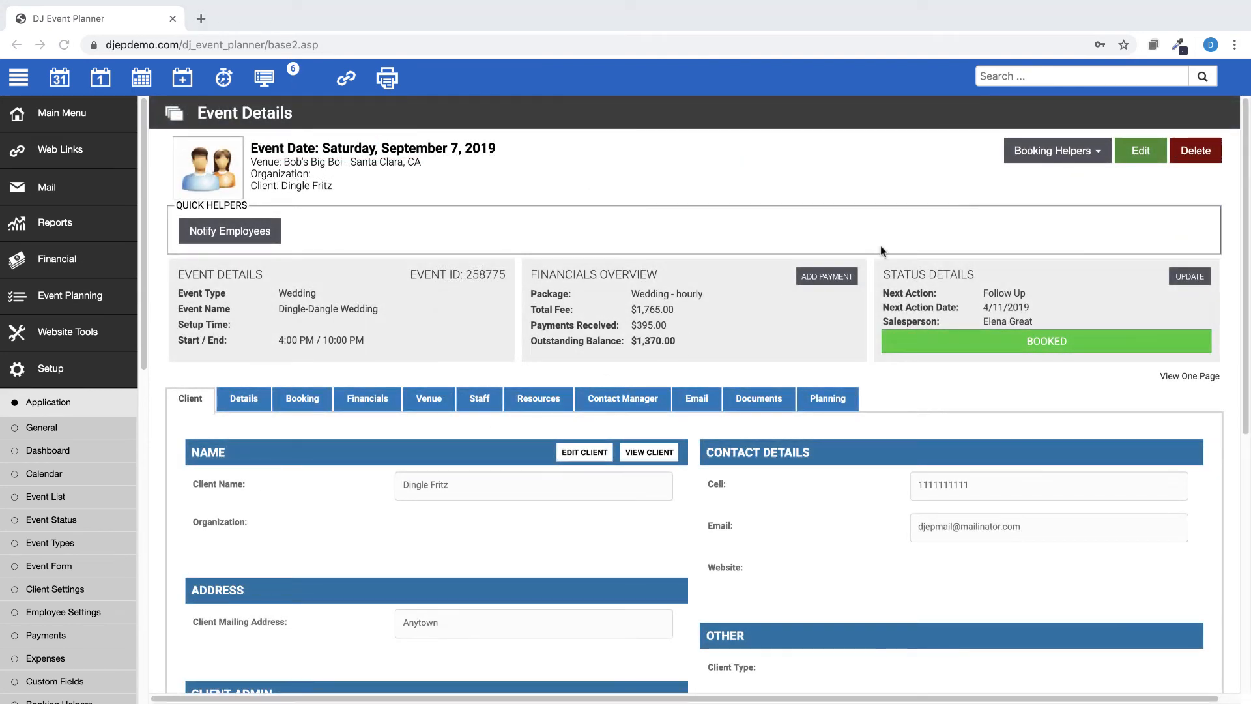
# Open the September 7, 2019 wedding for editing and view its Details and Booking sections.
pyautogui.click(1139, 152)
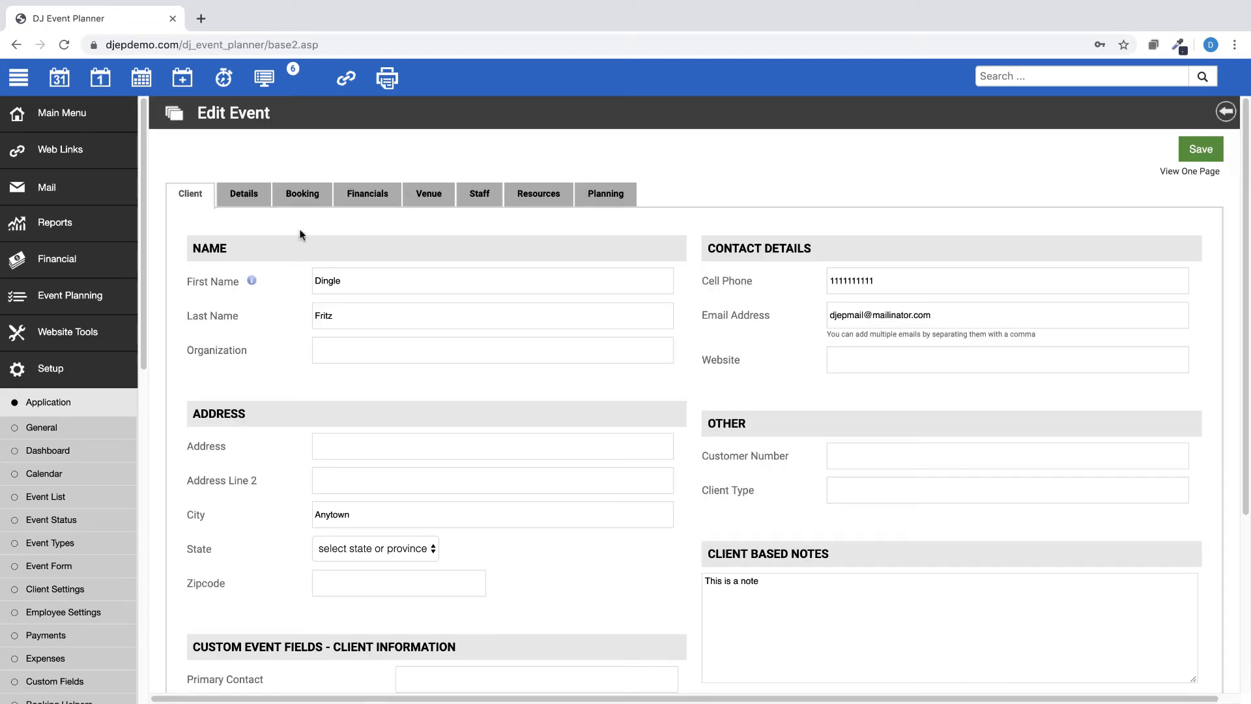
pyautogui.click(252, 198)
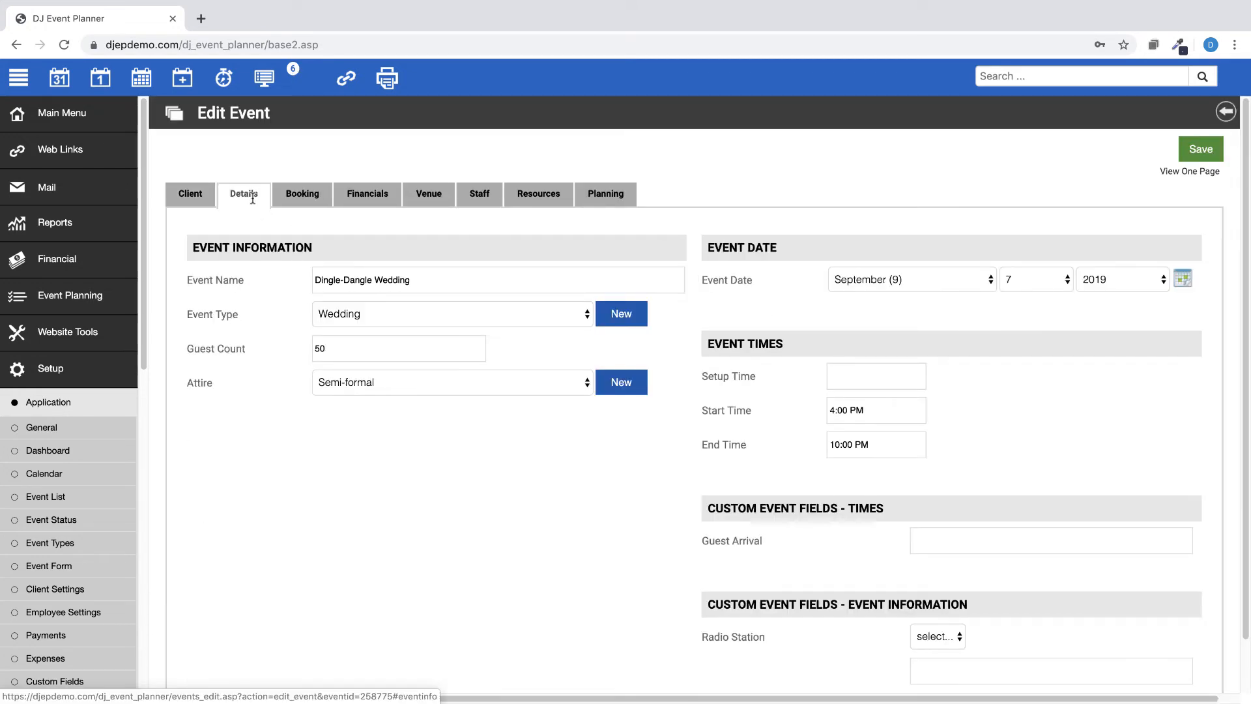
pyautogui.click(306, 199)
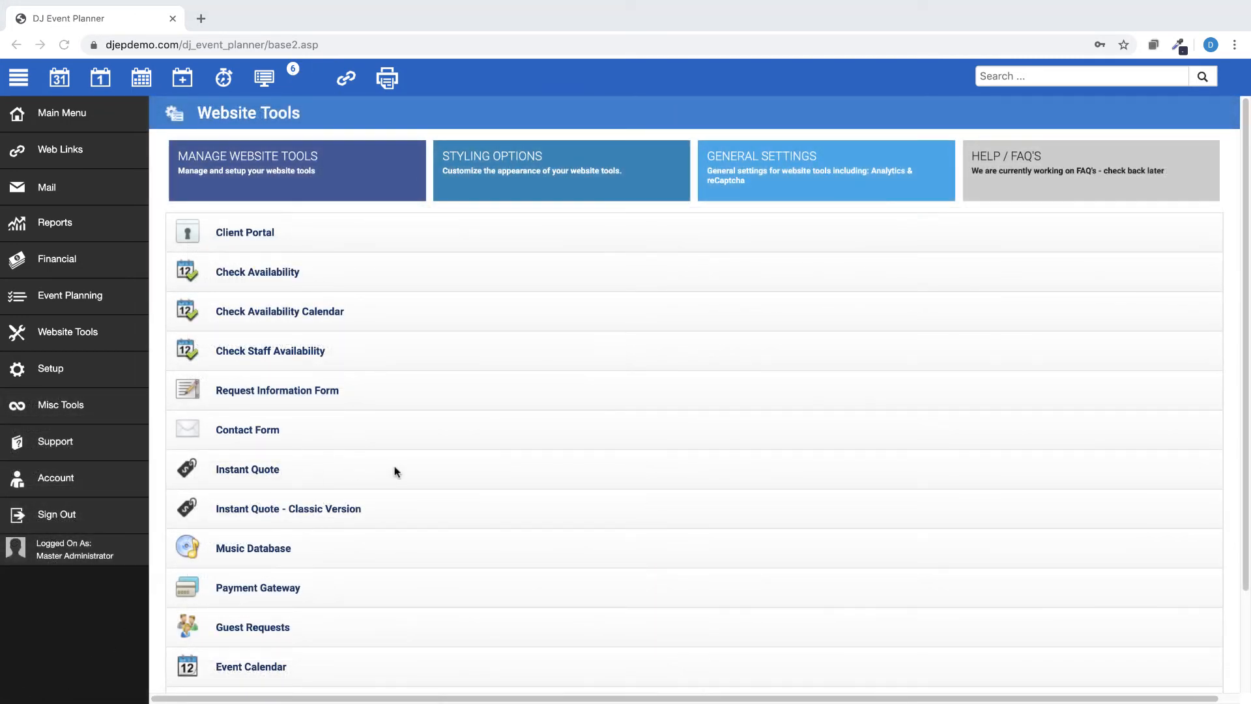
# Preview the Instant Quote website tool and choose a 3:00 pm start time and a 3:30 pm end time.
pyautogui.click(785, 472)
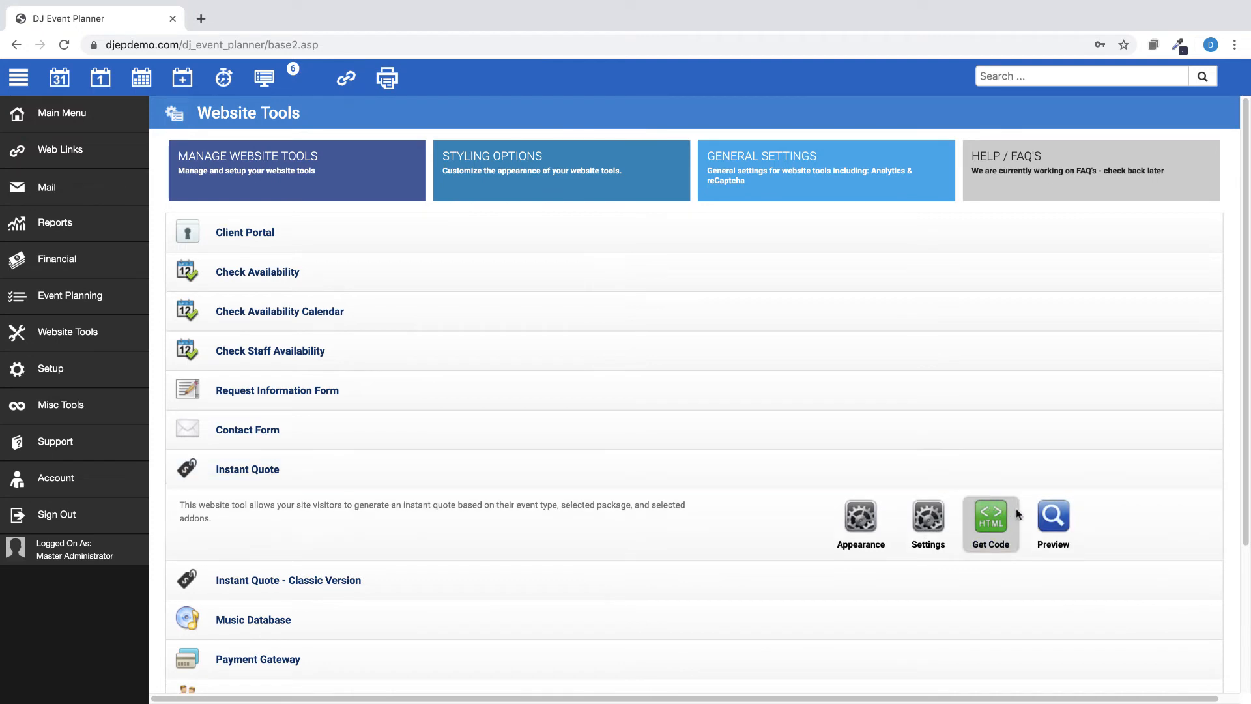
pyautogui.click(1053, 516)
pyautogui.scroll(-3, 832, 481)
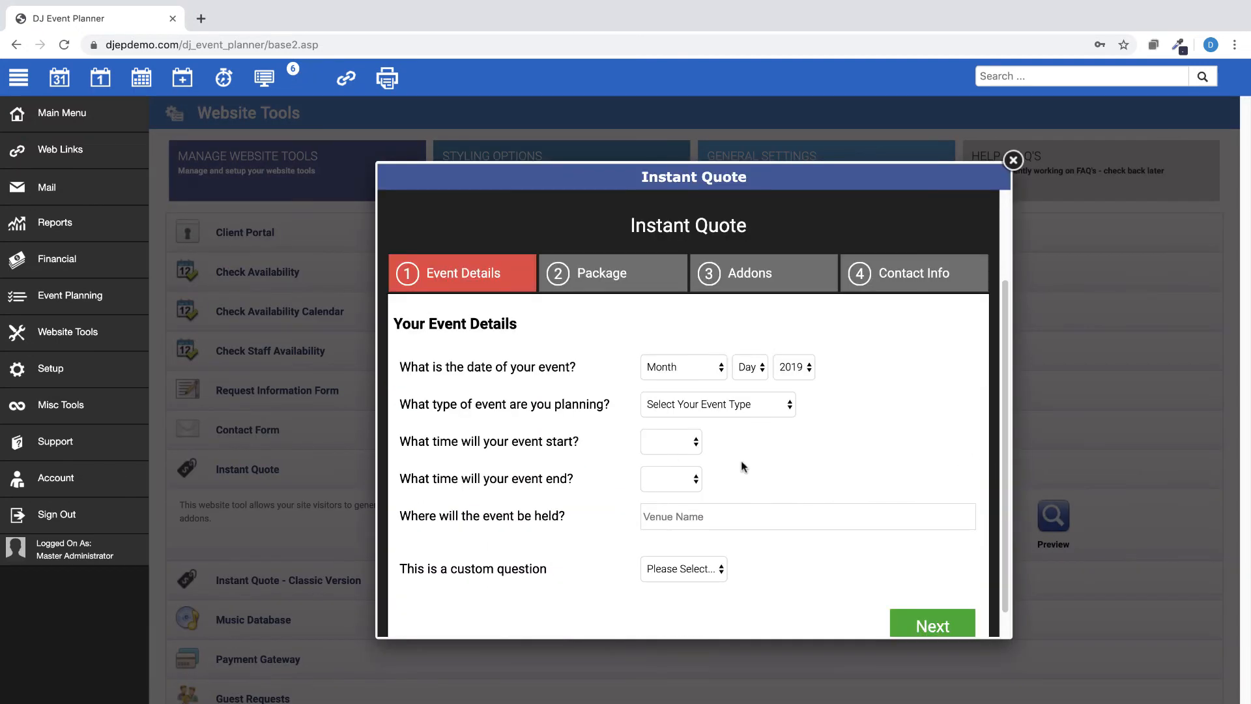
pyautogui.click(696, 443)
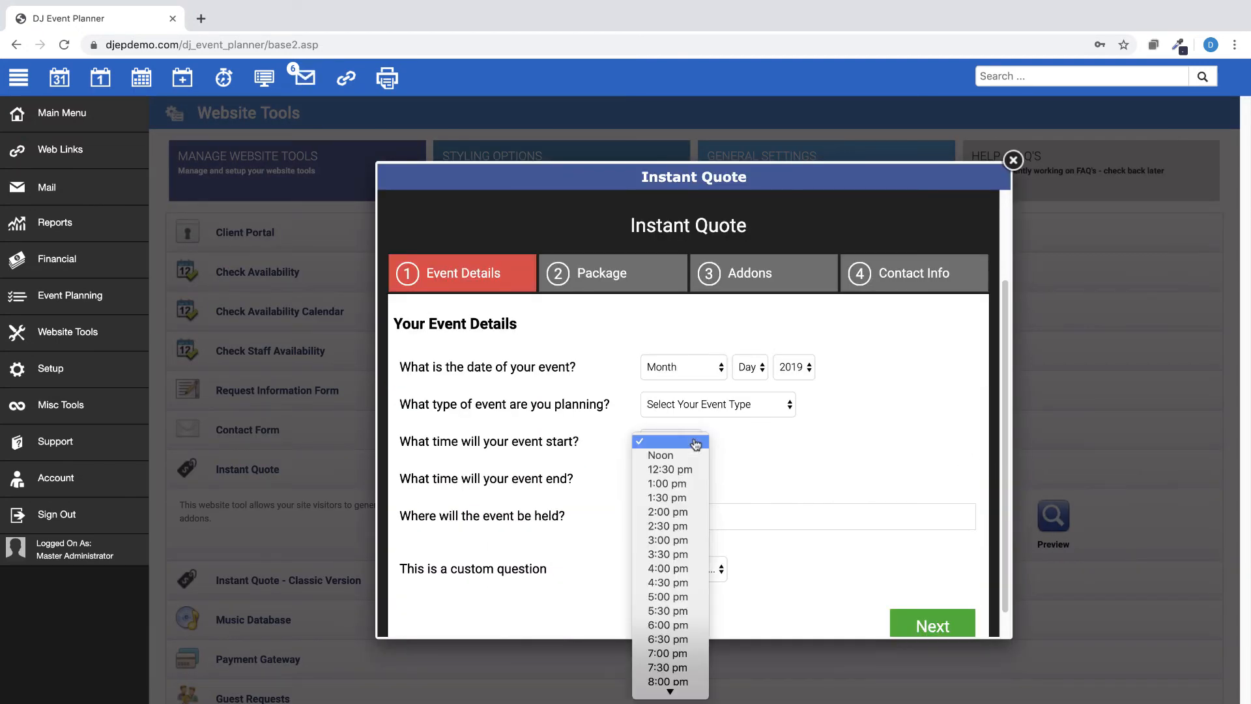
pyautogui.click(670, 542)
pyautogui.click(689, 487)
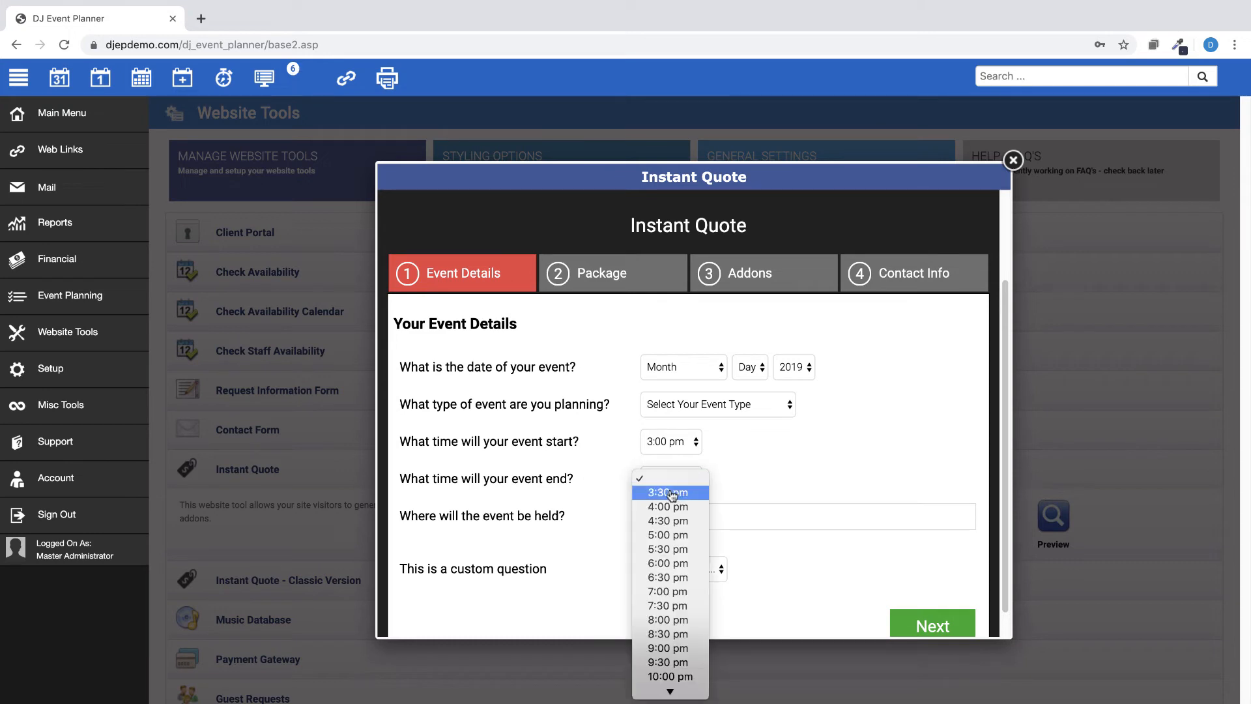
pyautogui.click(668, 494)
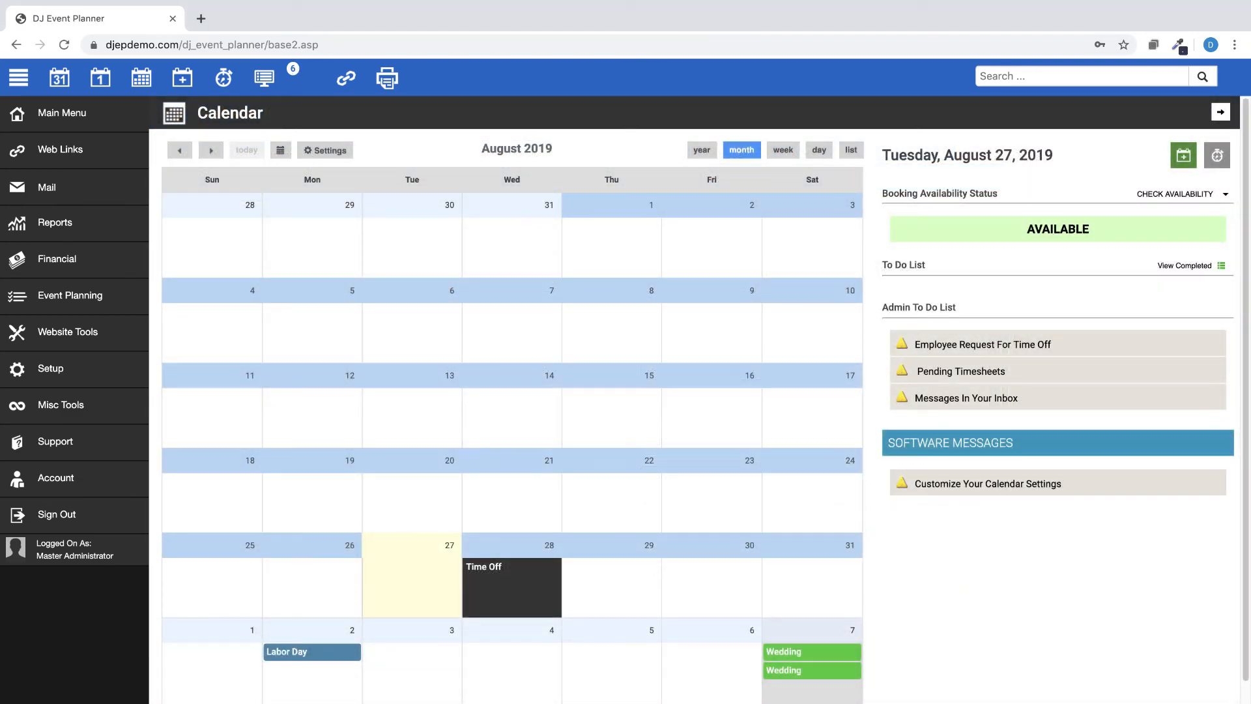
# Open the Employees page and view the employee confirmations.
pyautogui.click(74, 119)
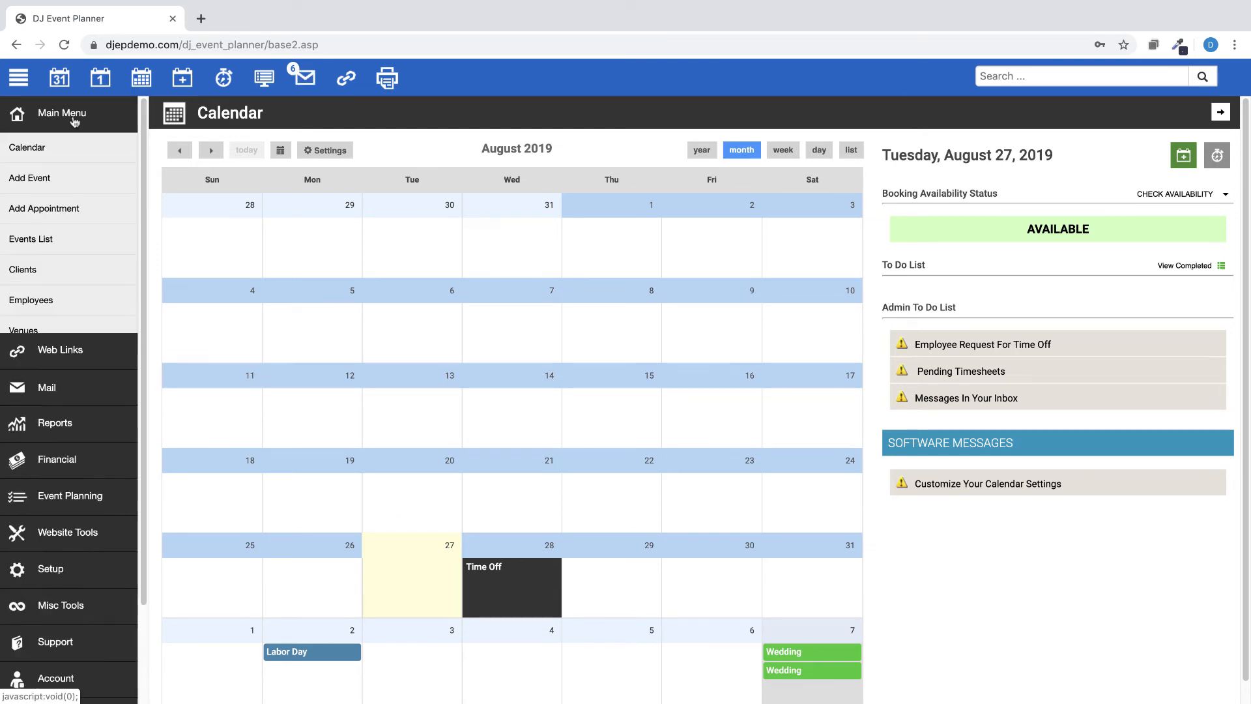
pyautogui.click(44, 301)
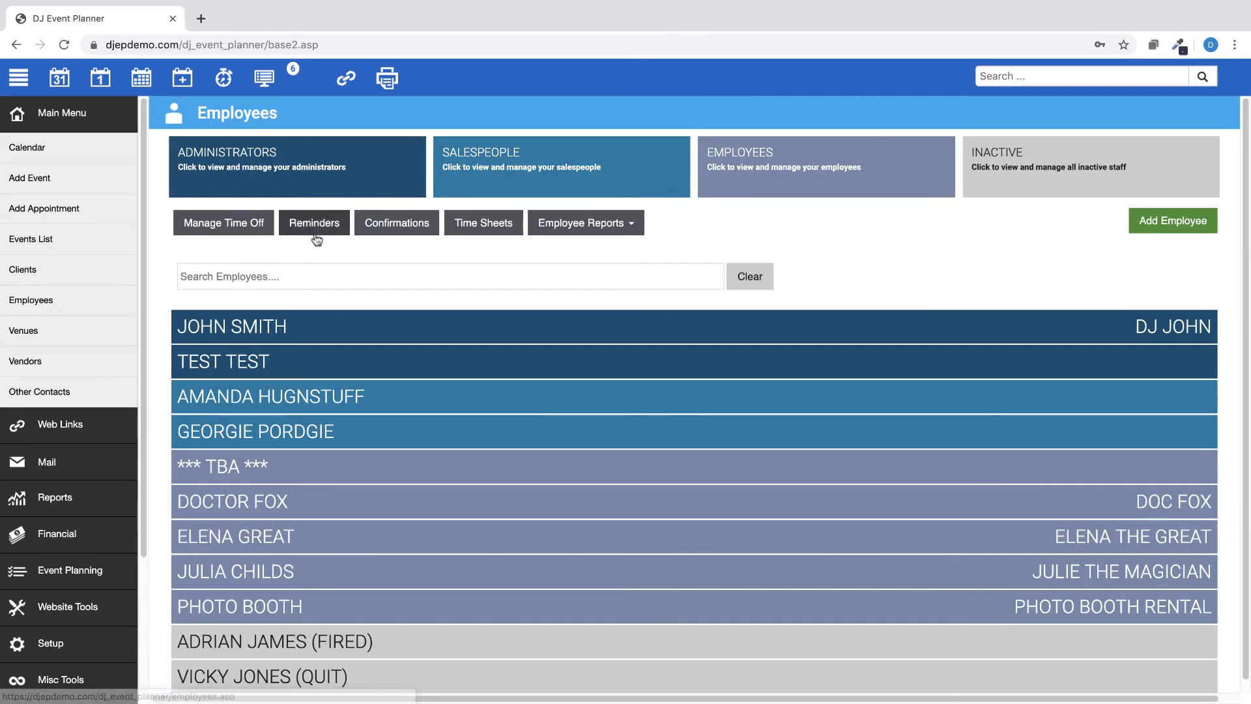
pyautogui.click(389, 227)
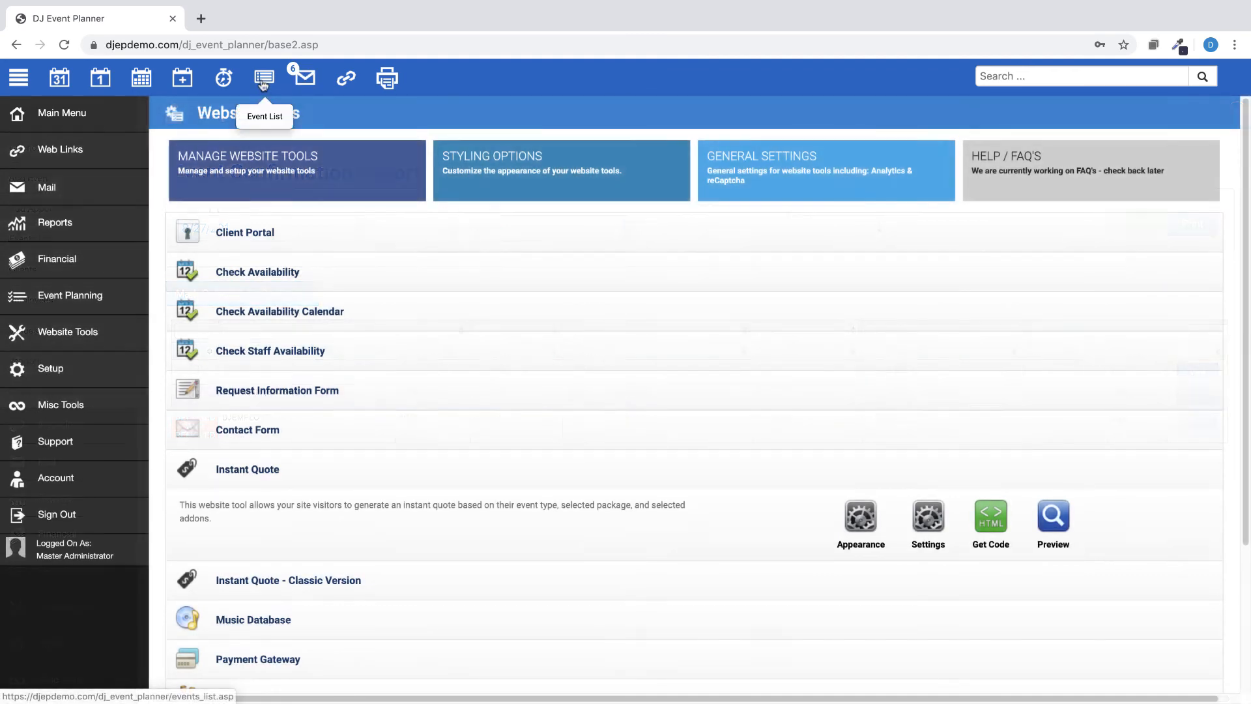
# From the events list, open the September 7, 2019 wedding at Bob's Big Boi and send its client the Booking Confirmation email.
pyautogui.click(264, 80)
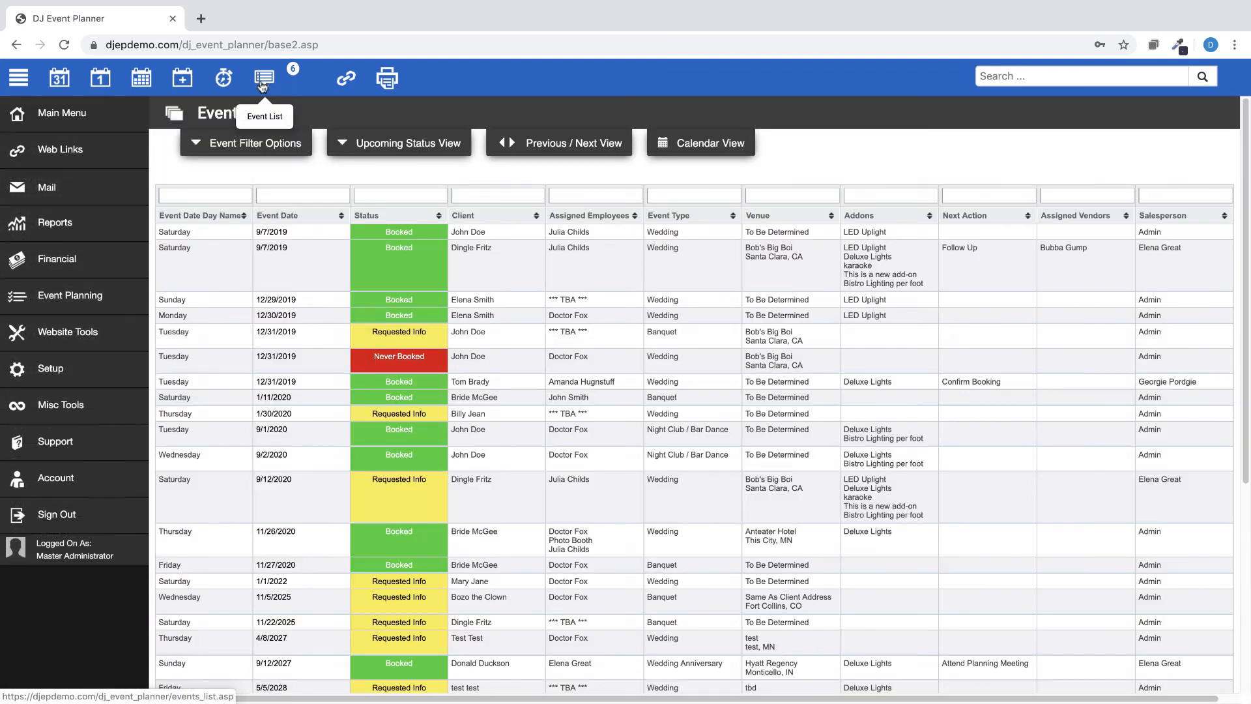
pyautogui.click(413, 281)
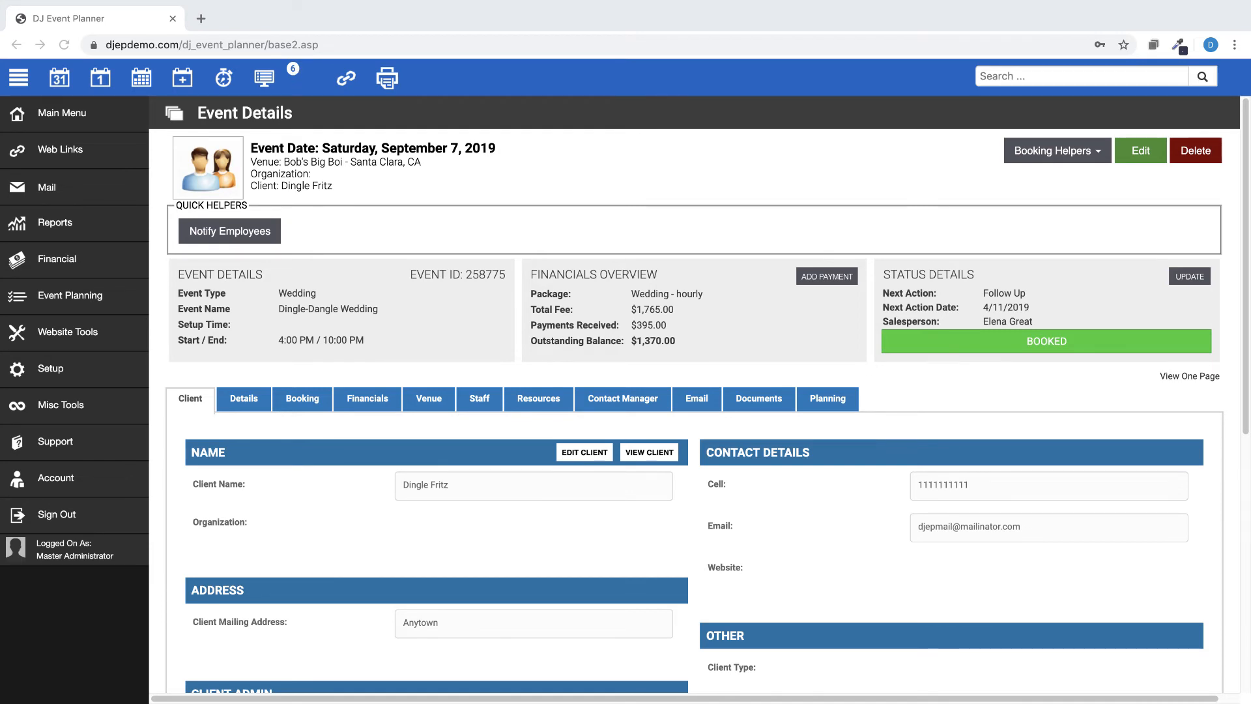
pyautogui.click(696, 399)
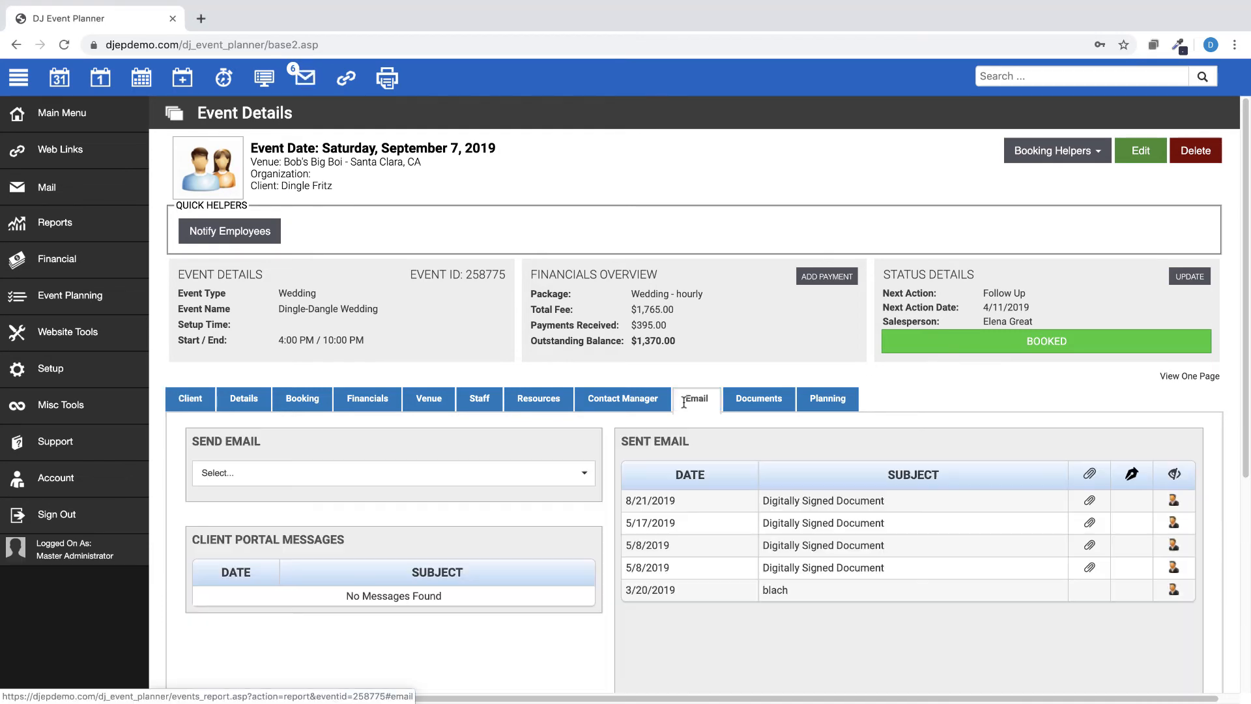
pyautogui.click(427, 474)
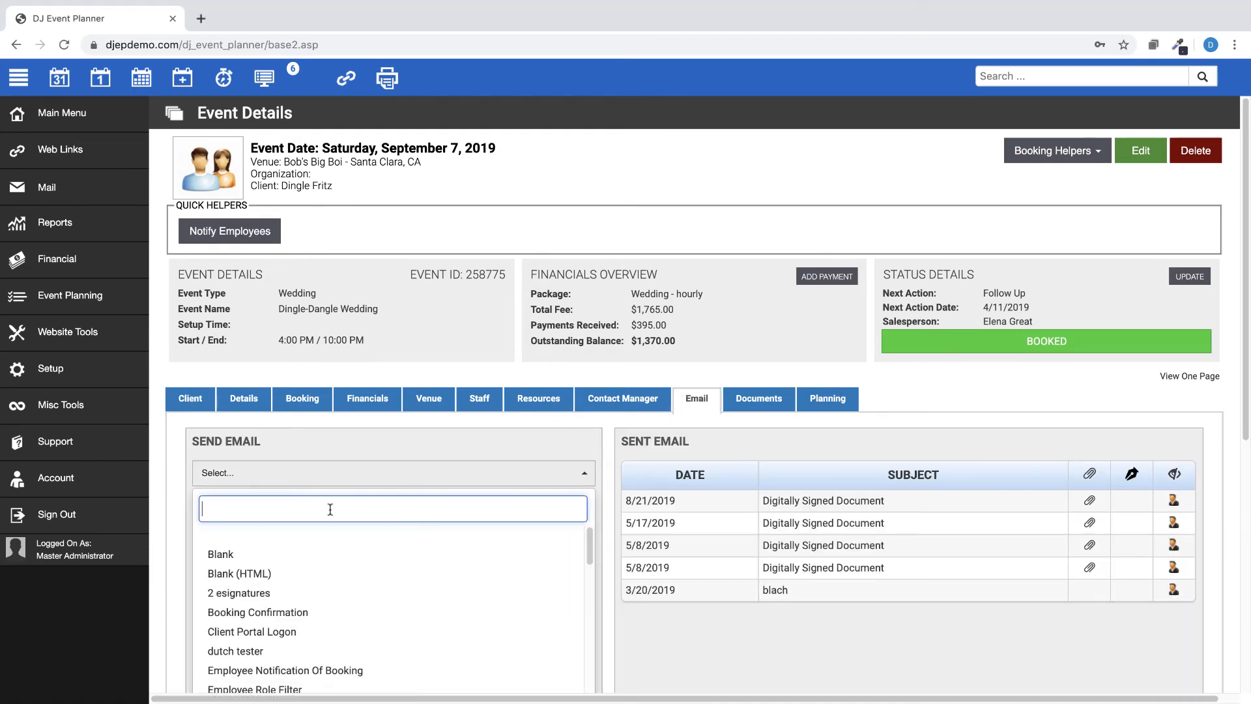
pyautogui.click(259, 611)
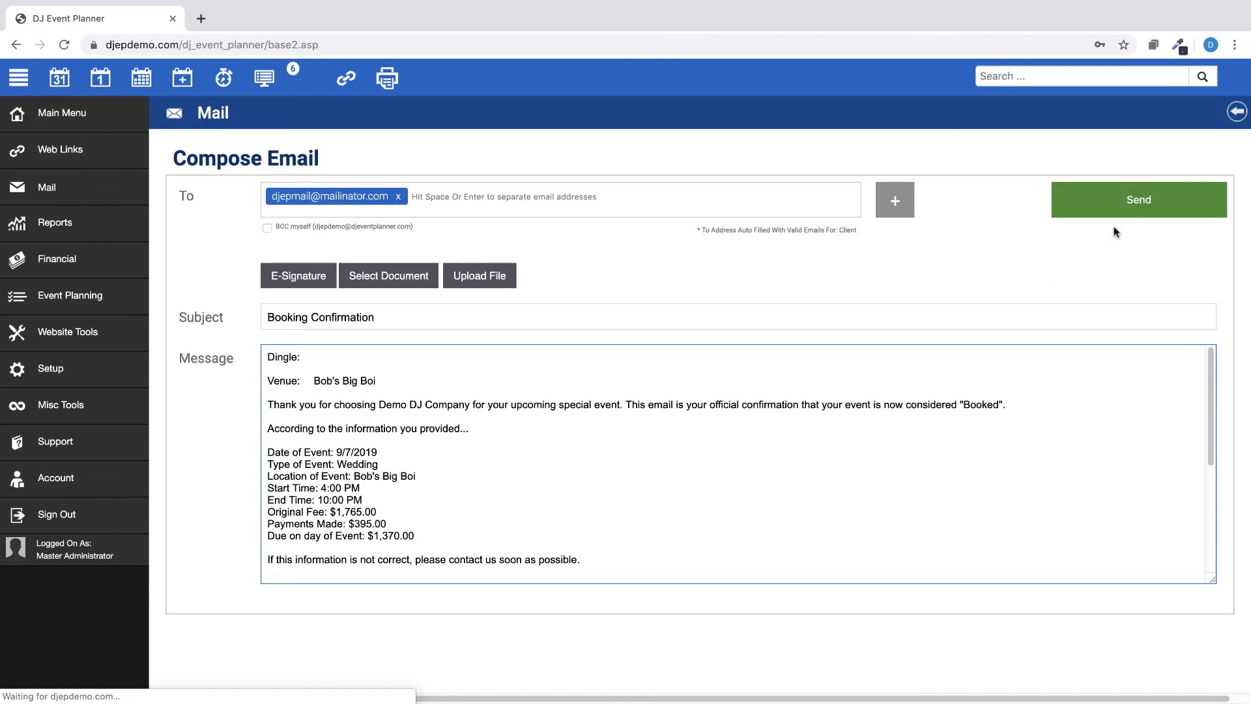
pyautogui.click(1130, 209)
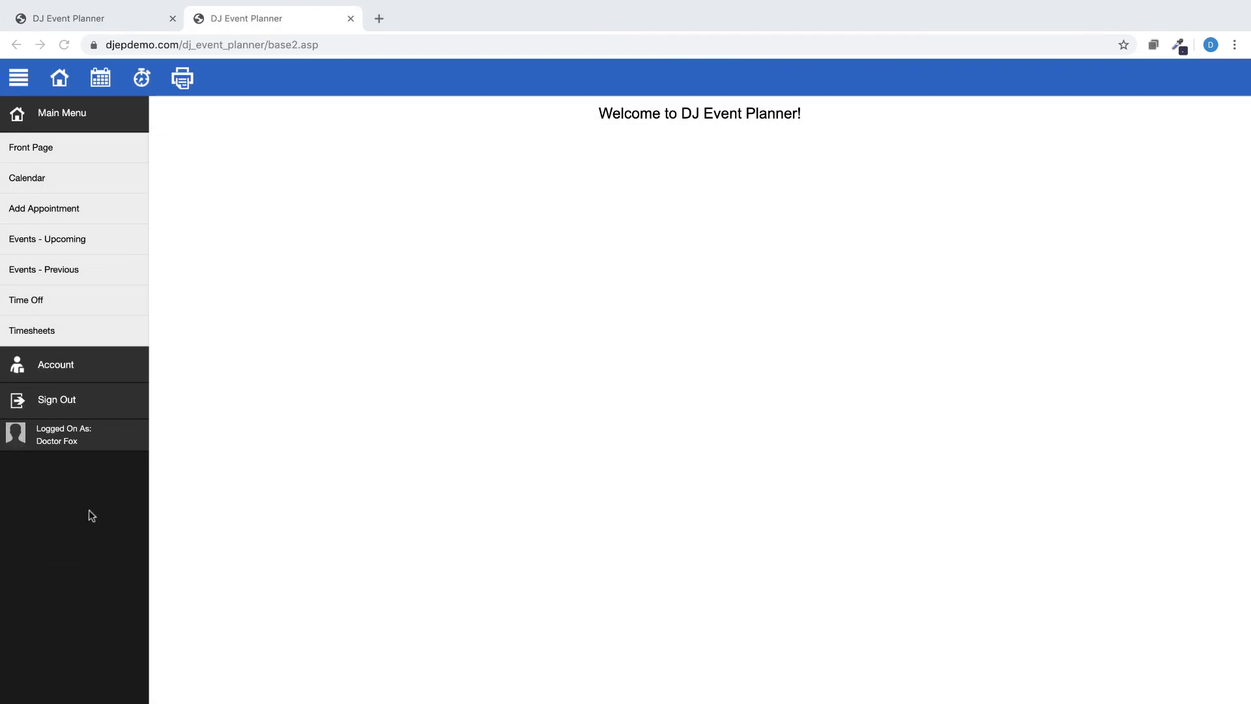
# In the employee's account, list the upcoming events and view the details of the second September 7, 2019 wedding.
pyautogui.click(68, 246)
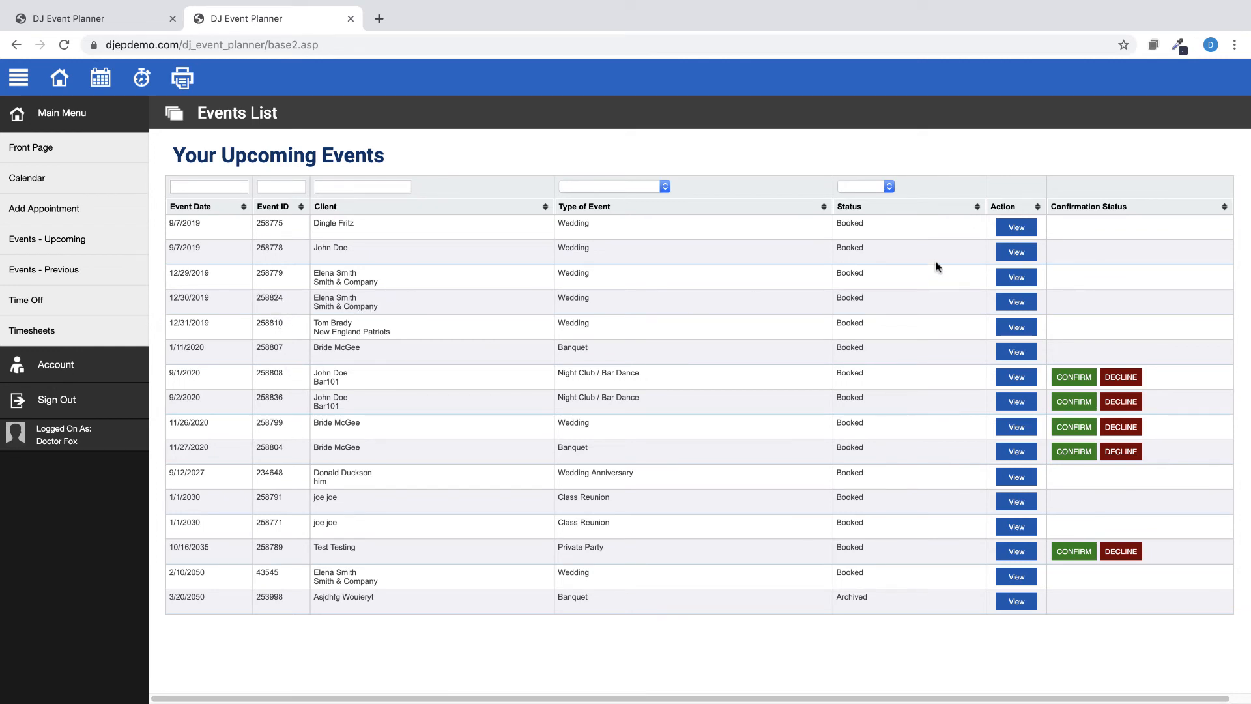
pyautogui.click(1017, 253)
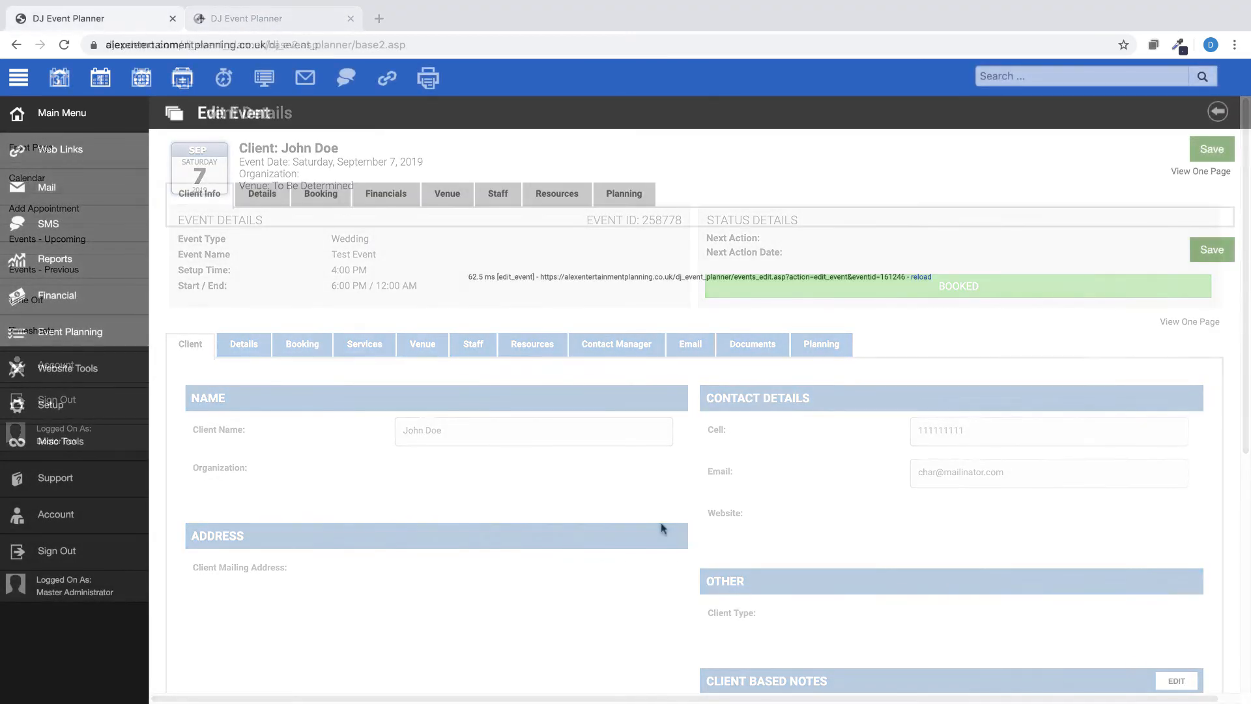
# In the financials of the event being edited, apply the Karaoke Offer (£40.00) as Discount 1.
pyautogui.click(394, 193)
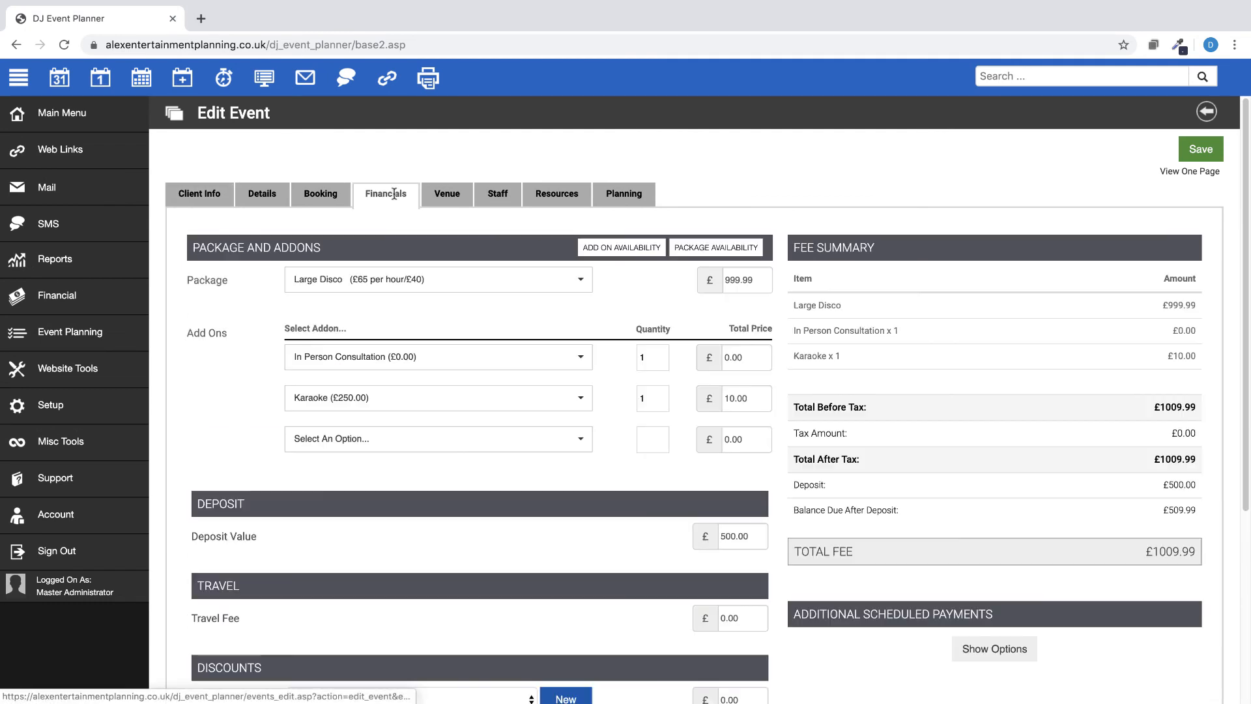
pyautogui.scroll(-2, 627, 530)
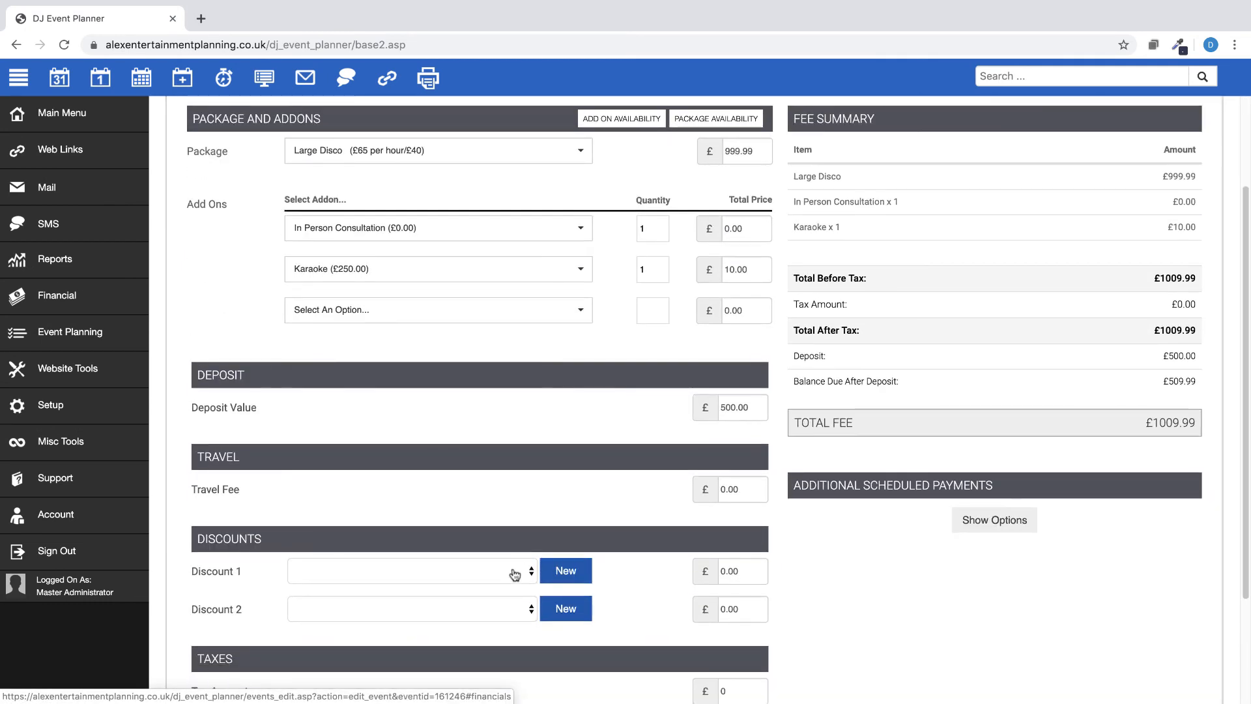
pyautogui.click(515, 574)
pyautogui.click(436, 584)
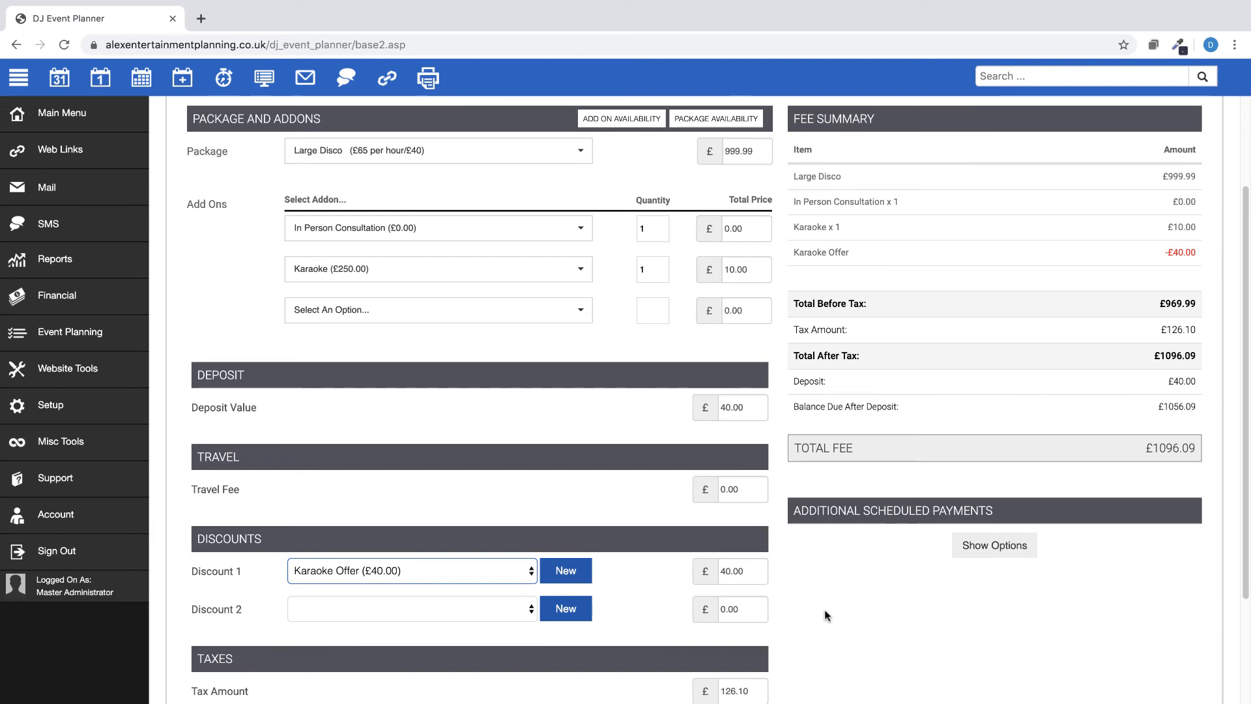
# Change the Discount 1 amount to £30.00 and recalculate the fees with it.
pyautogui.click(722, 571)
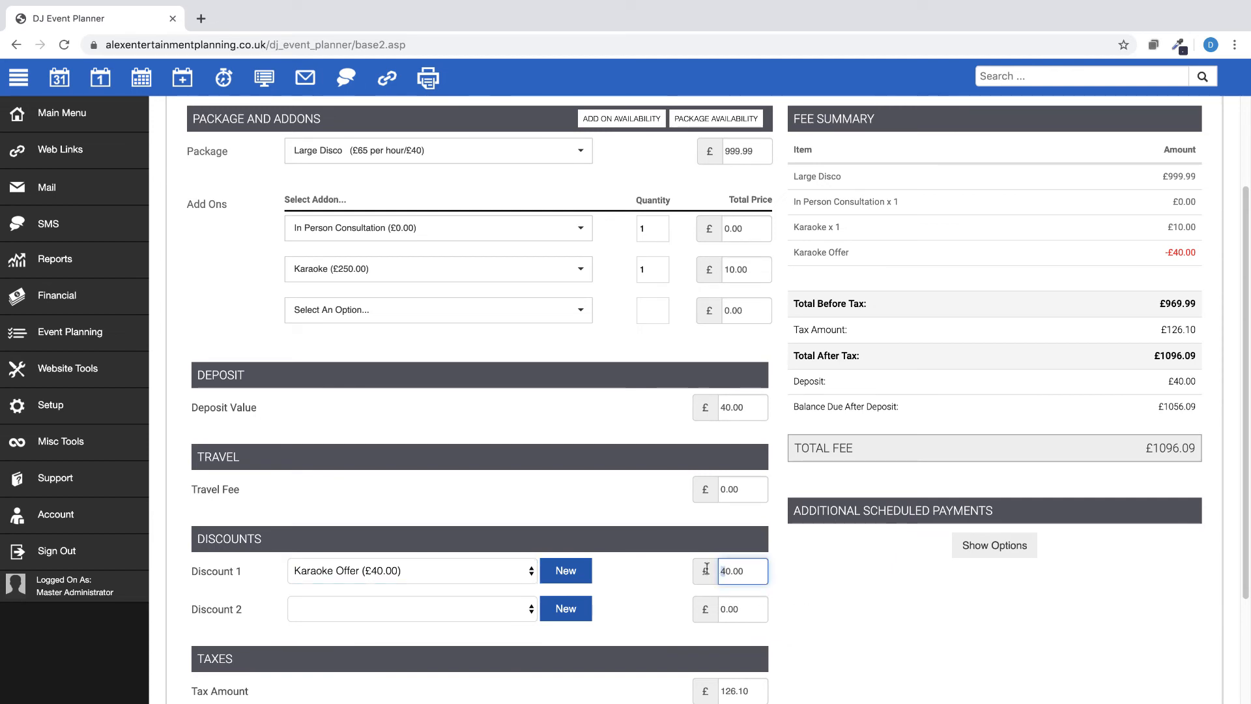
pyautogui.press('Delete')
pyautogui.write('3')
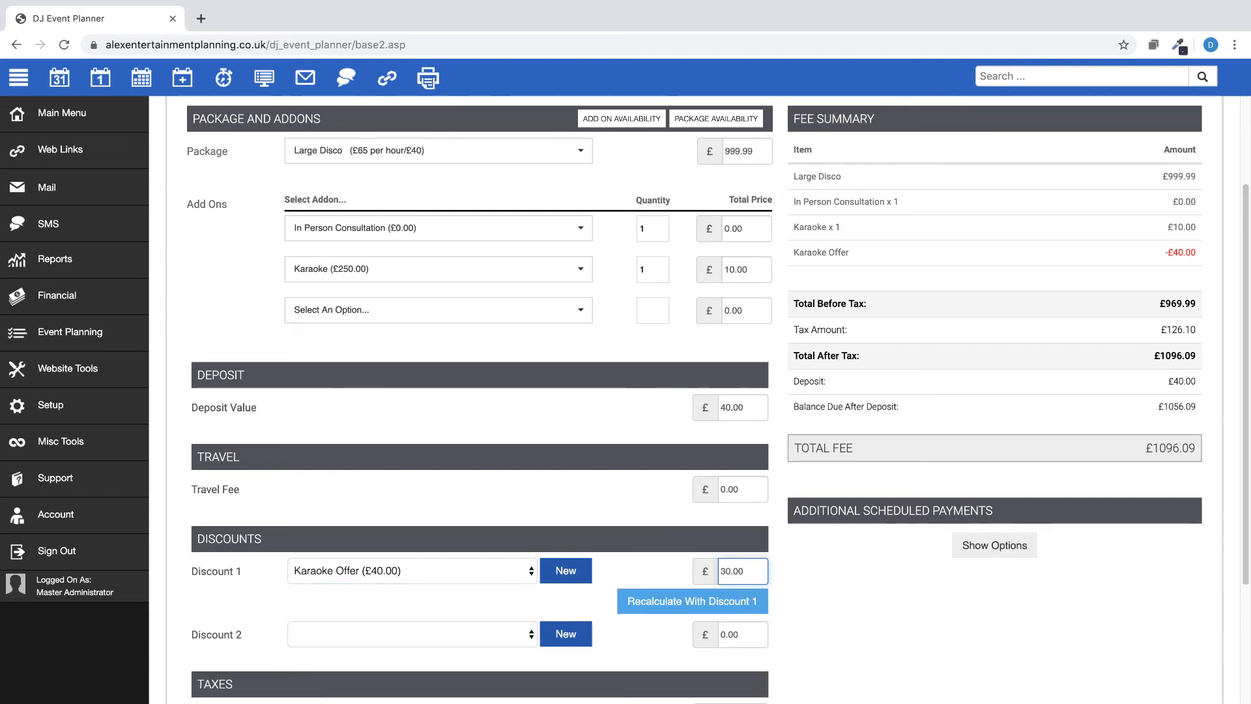
pyautogui.click(705, 602)
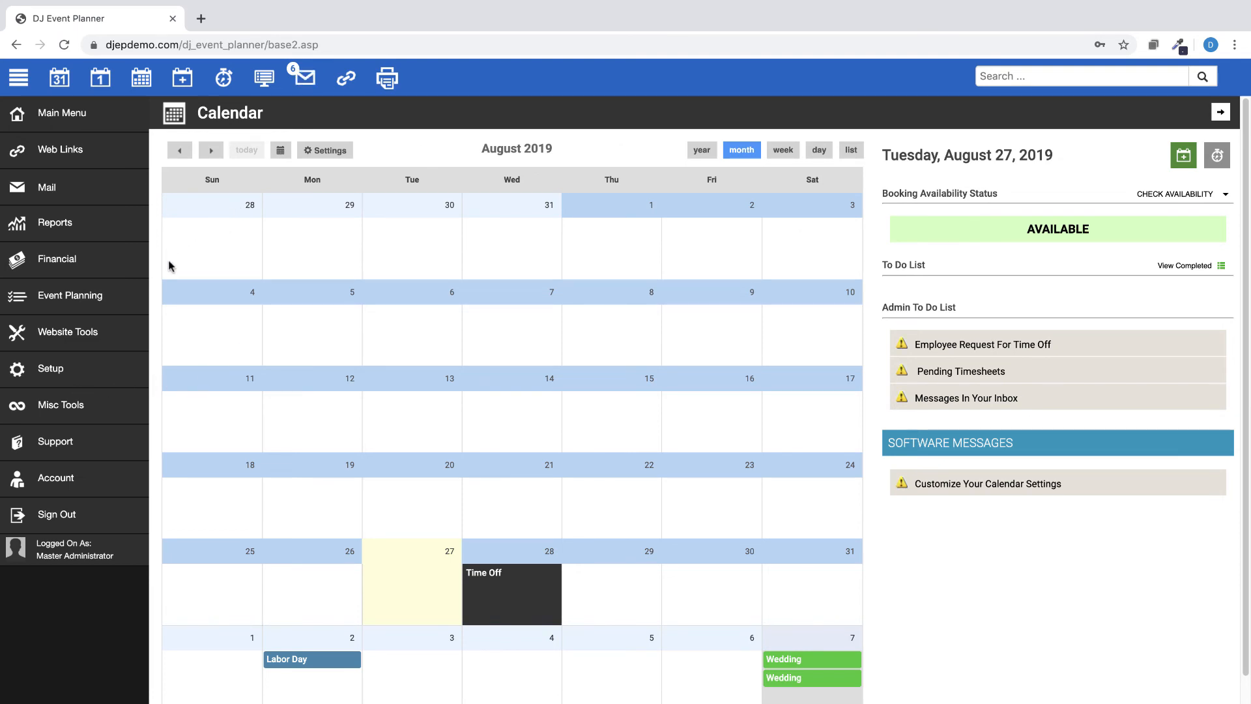
# Return to the monthly calendar and open the Support Center to view the software change log.
pyautogui.click(143, 81)
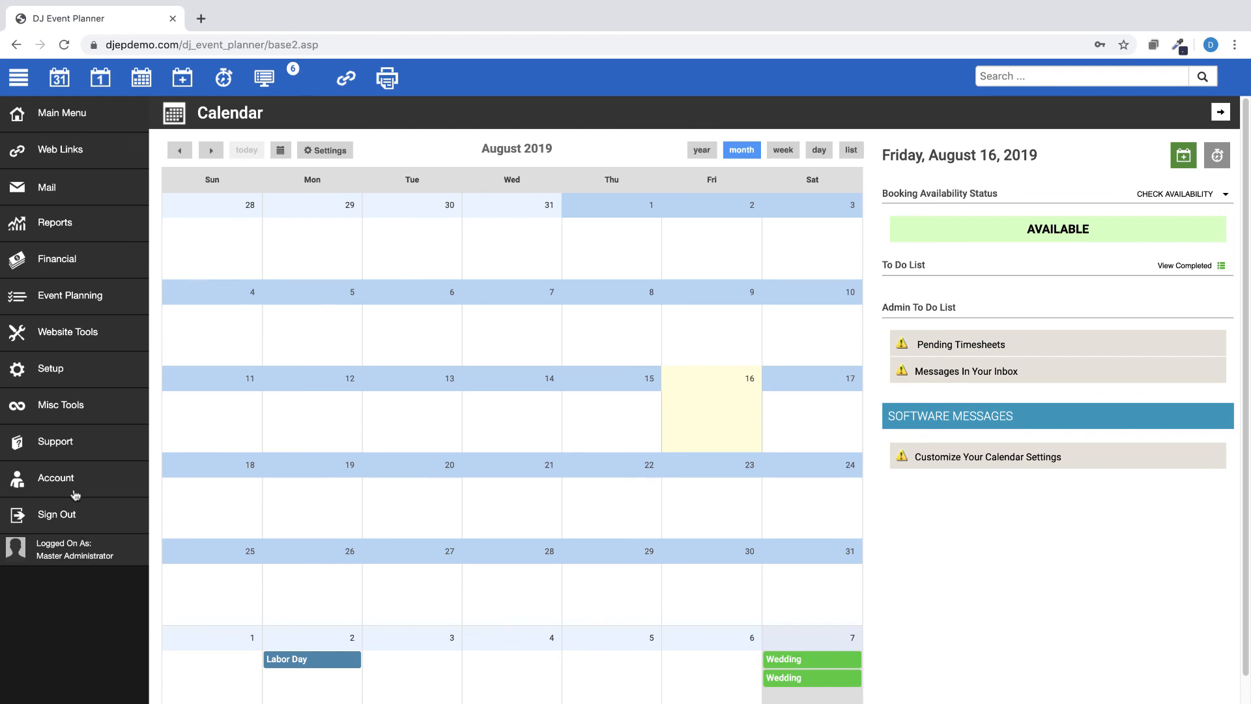
pyautogui.click(57, 442)
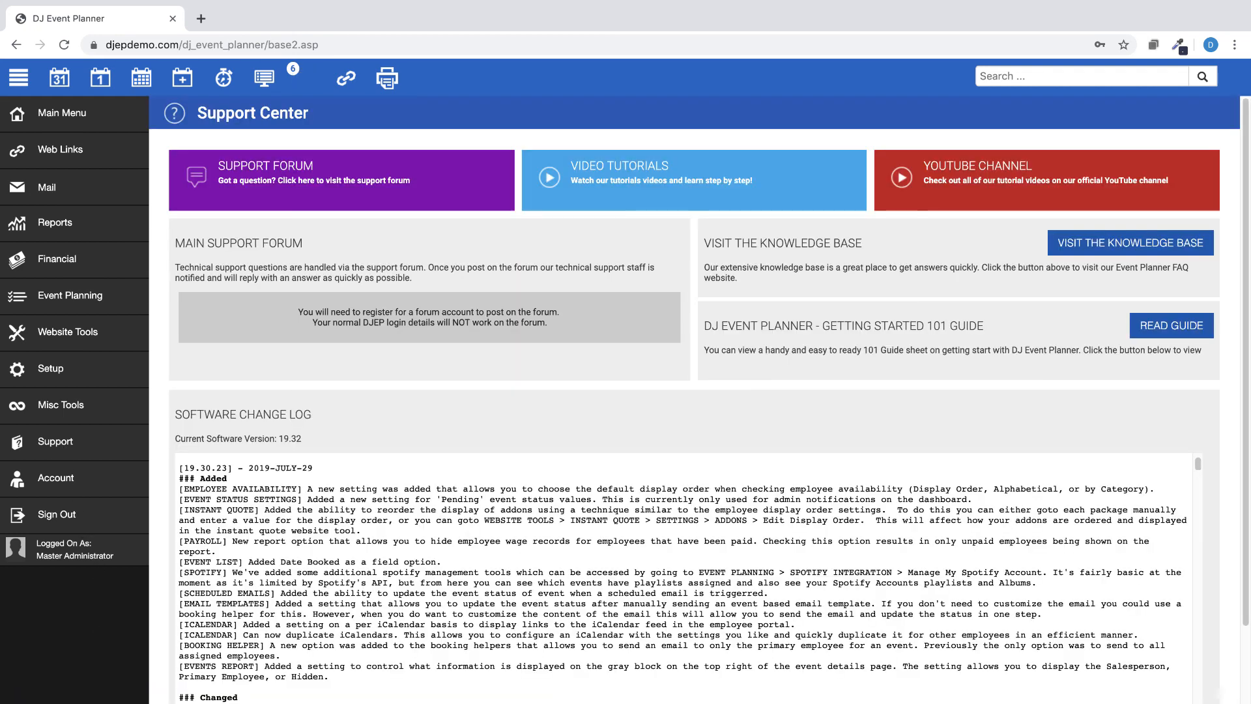